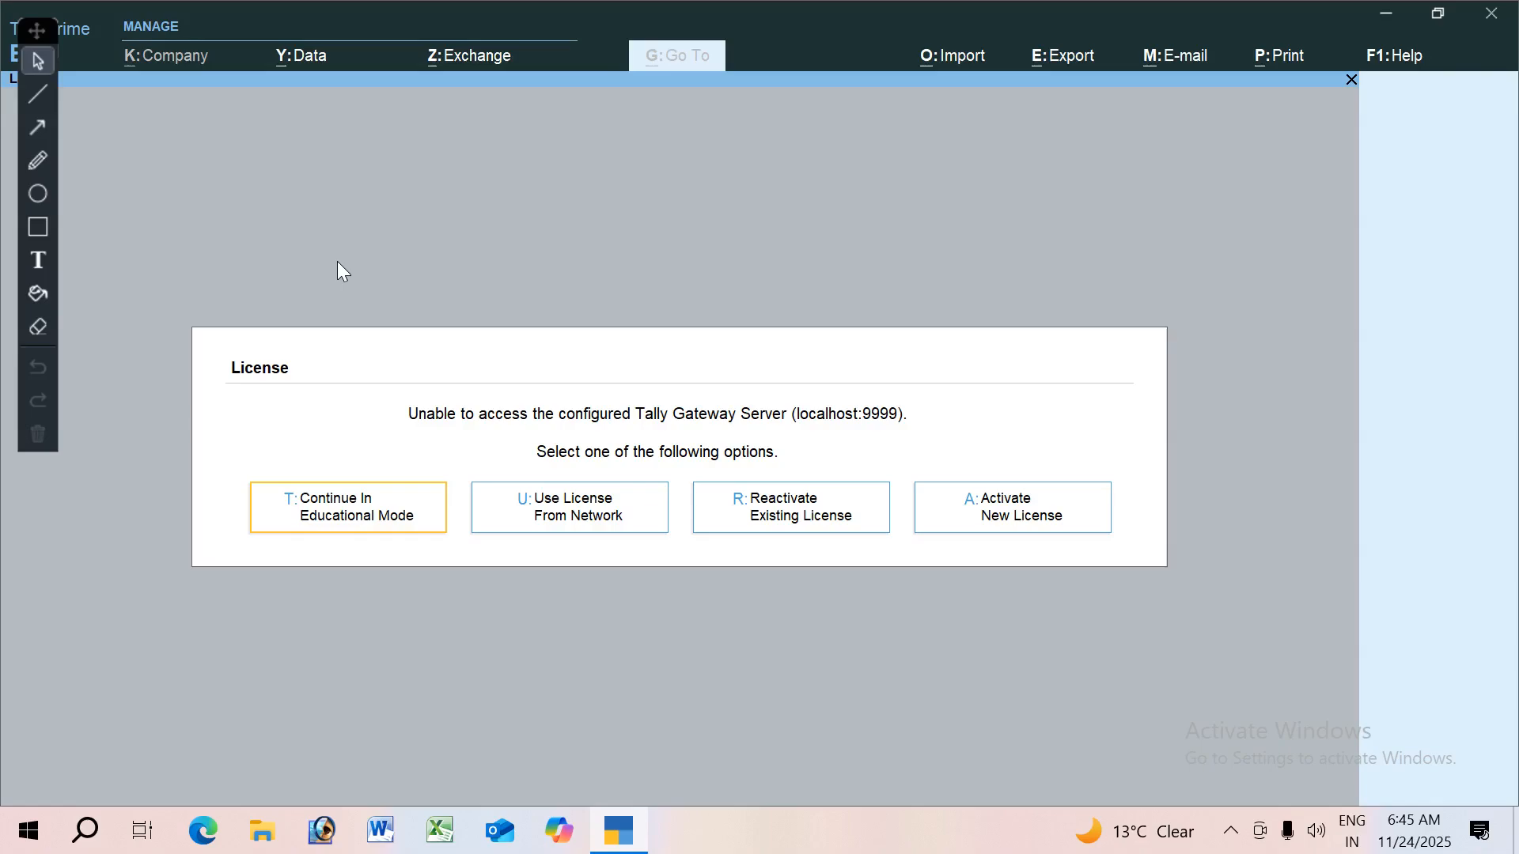
Step: Continue in educational mode without entering a TallyVault password and start creating a new company
{"action": "key", "text": "Return"}
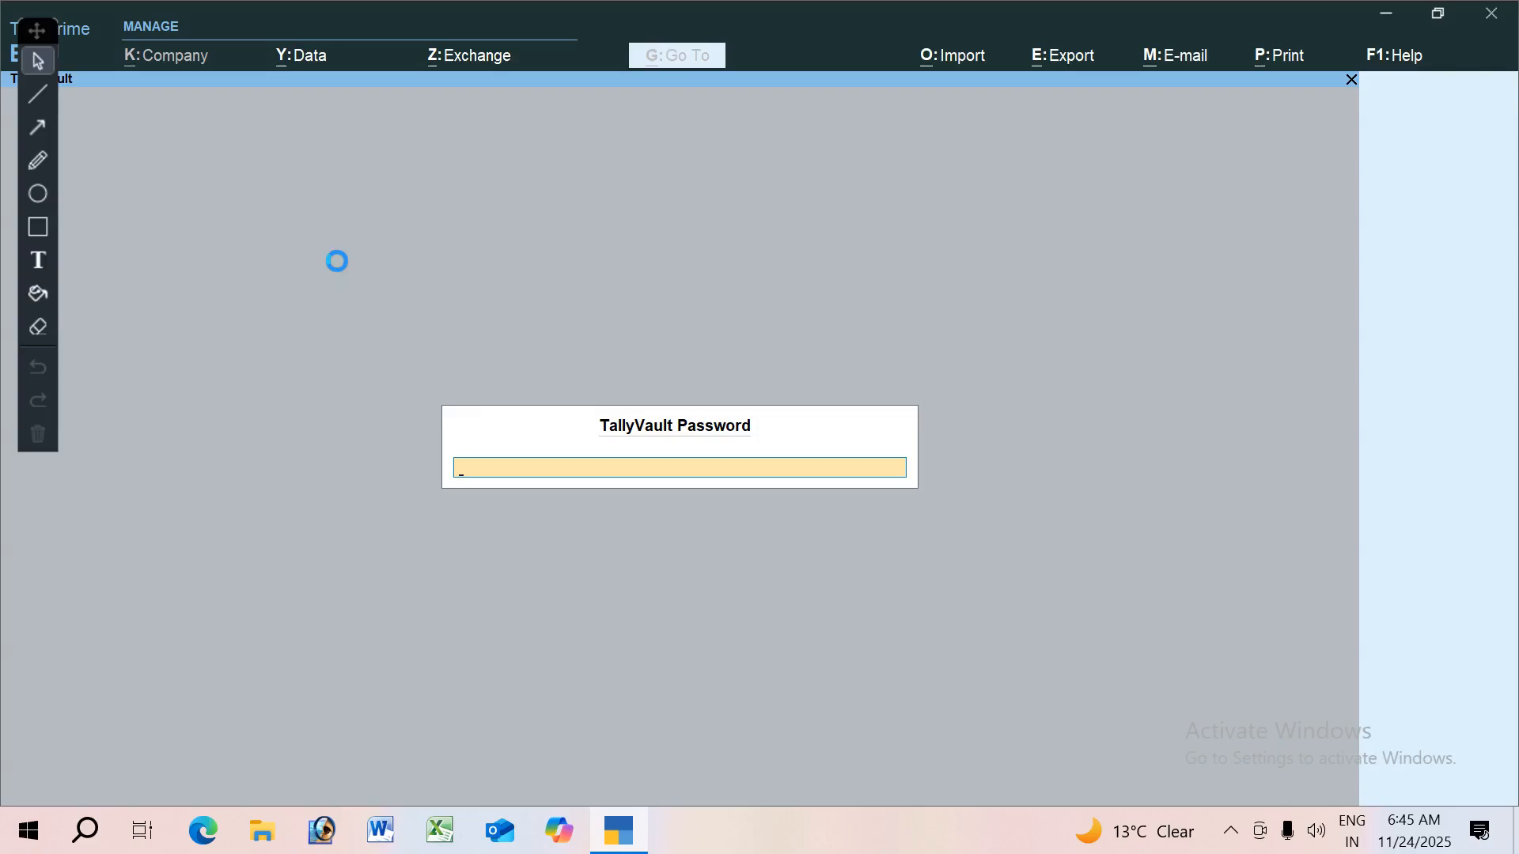
{"action": "key", "text": "Escape"}
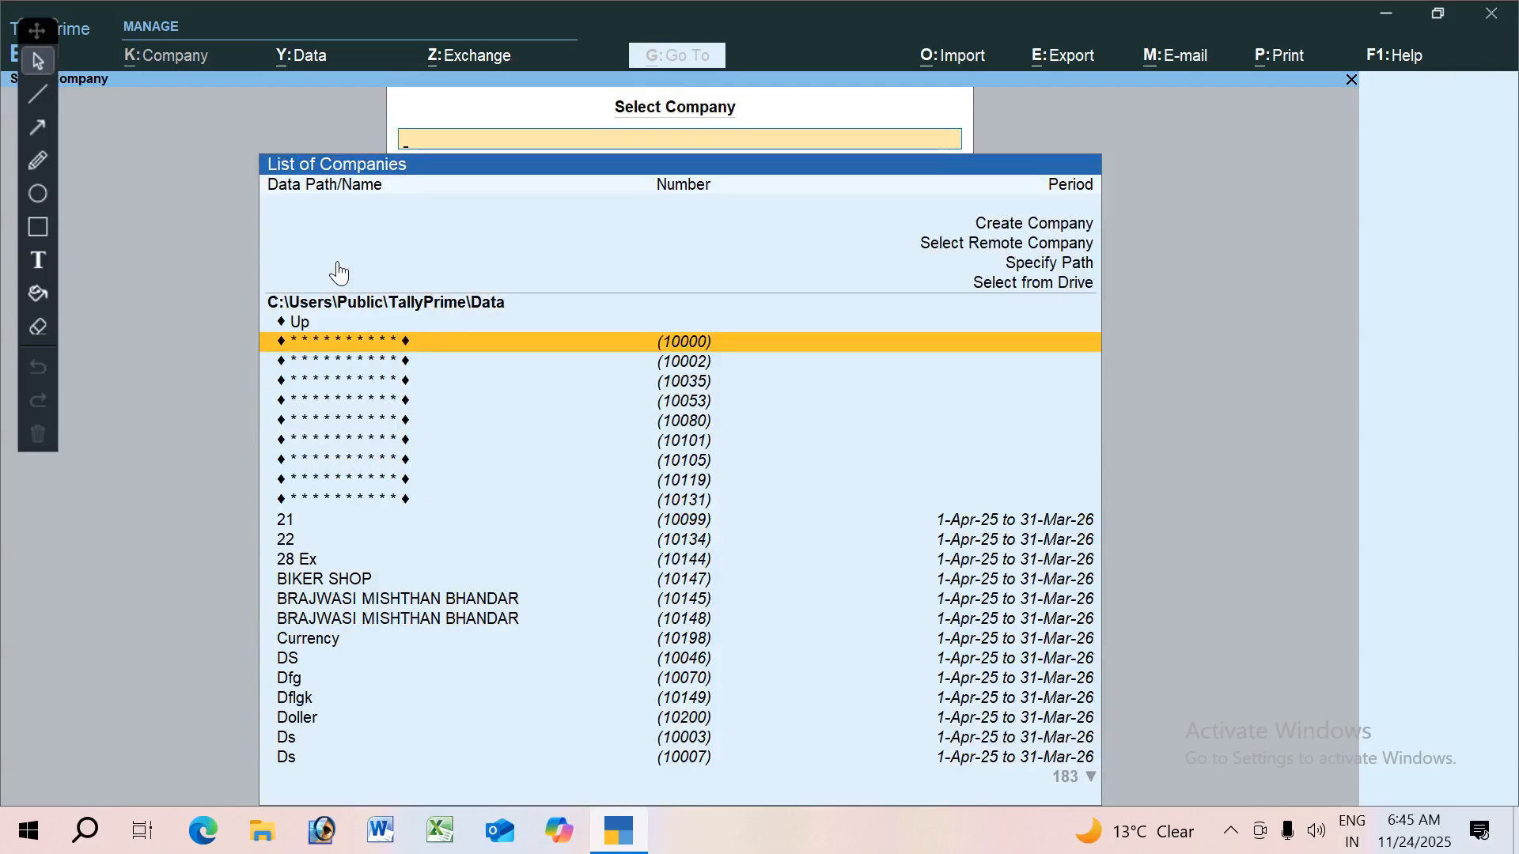
{"action": "key", "text": "Up"}
{"action": "key", "text": "Up"}
{"action": "key", "text": "Up"}
{"action": "key", "text": "Up"}
{"action": "key", "text": "Up"}
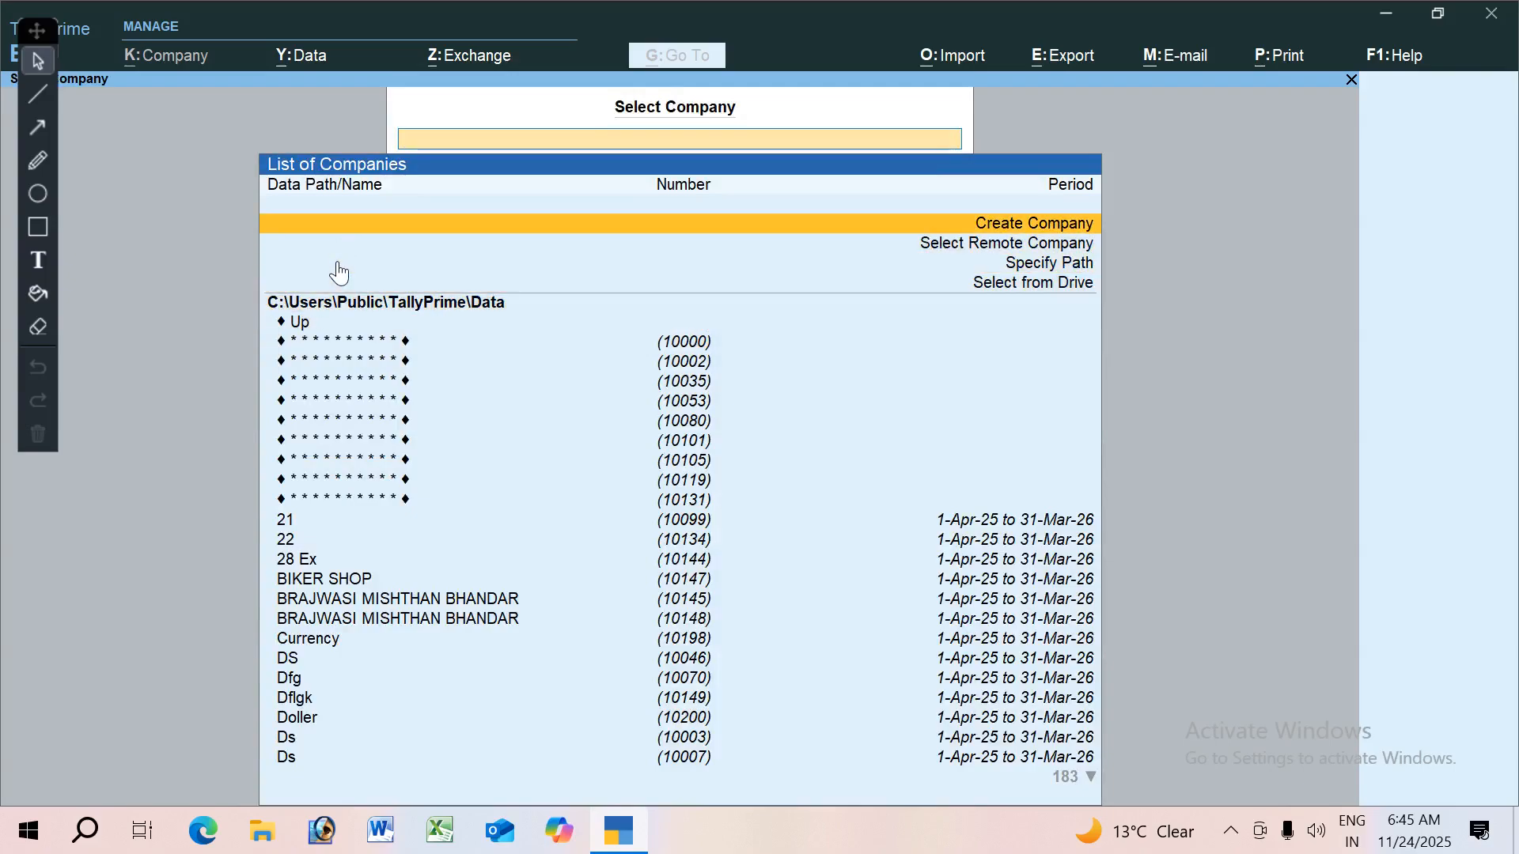
{"action": "key", "text": "Return"}
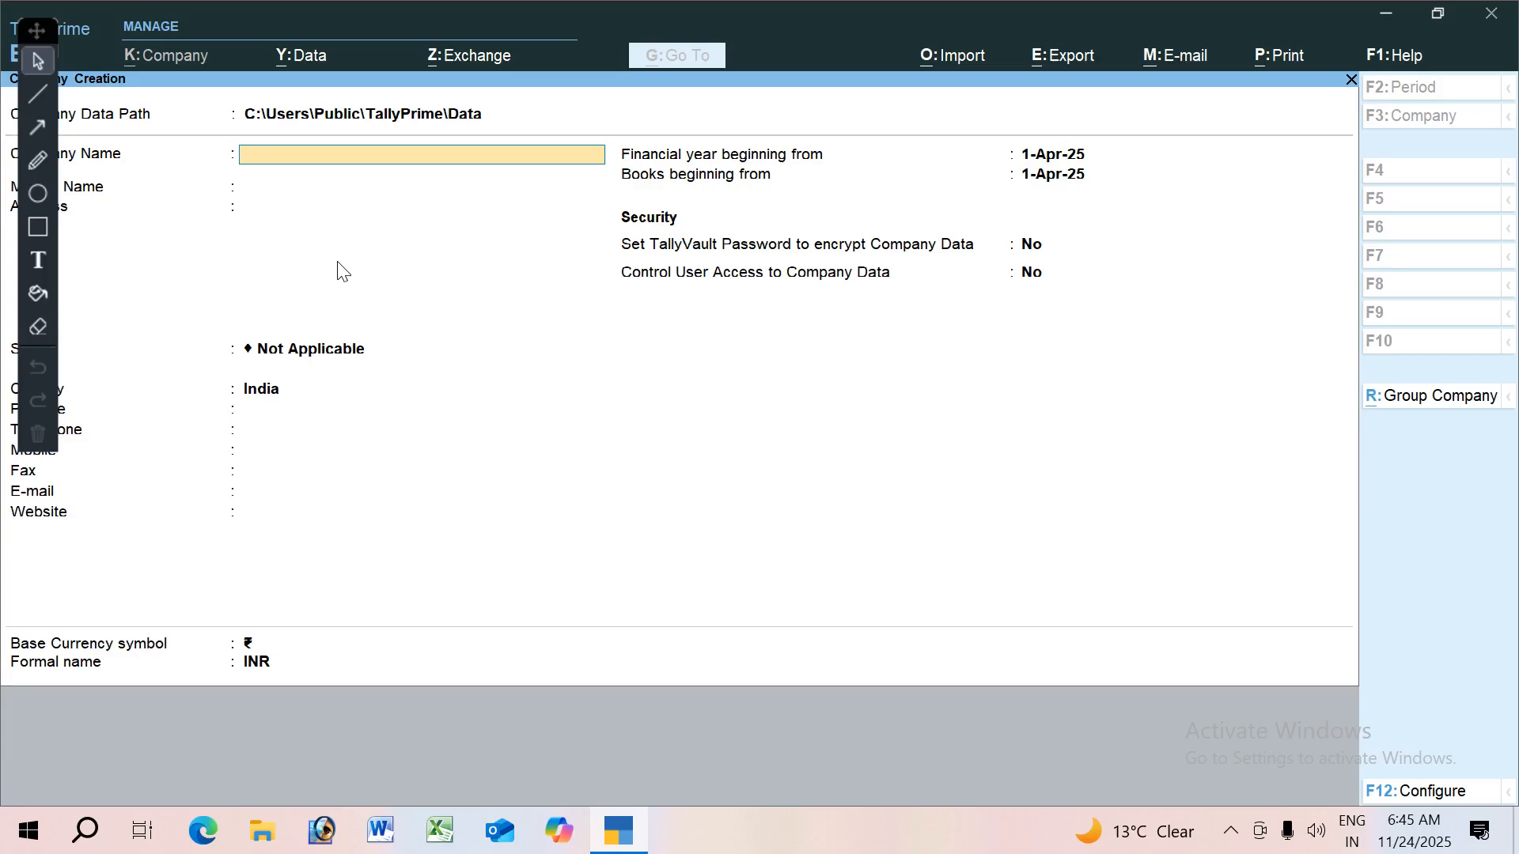
Step: Name the new company Krishna Hardware Shop, keeping the same mailing name and leaving the address blank
{"action": "type", "text": "S"}
{"action": "key", "text": "BackSpace"}
{"action": "type", "text": "K"}
{"action": "key", "text": "BackSpace"}
{"action": "type", "text": "Krishna Hardwares H"}
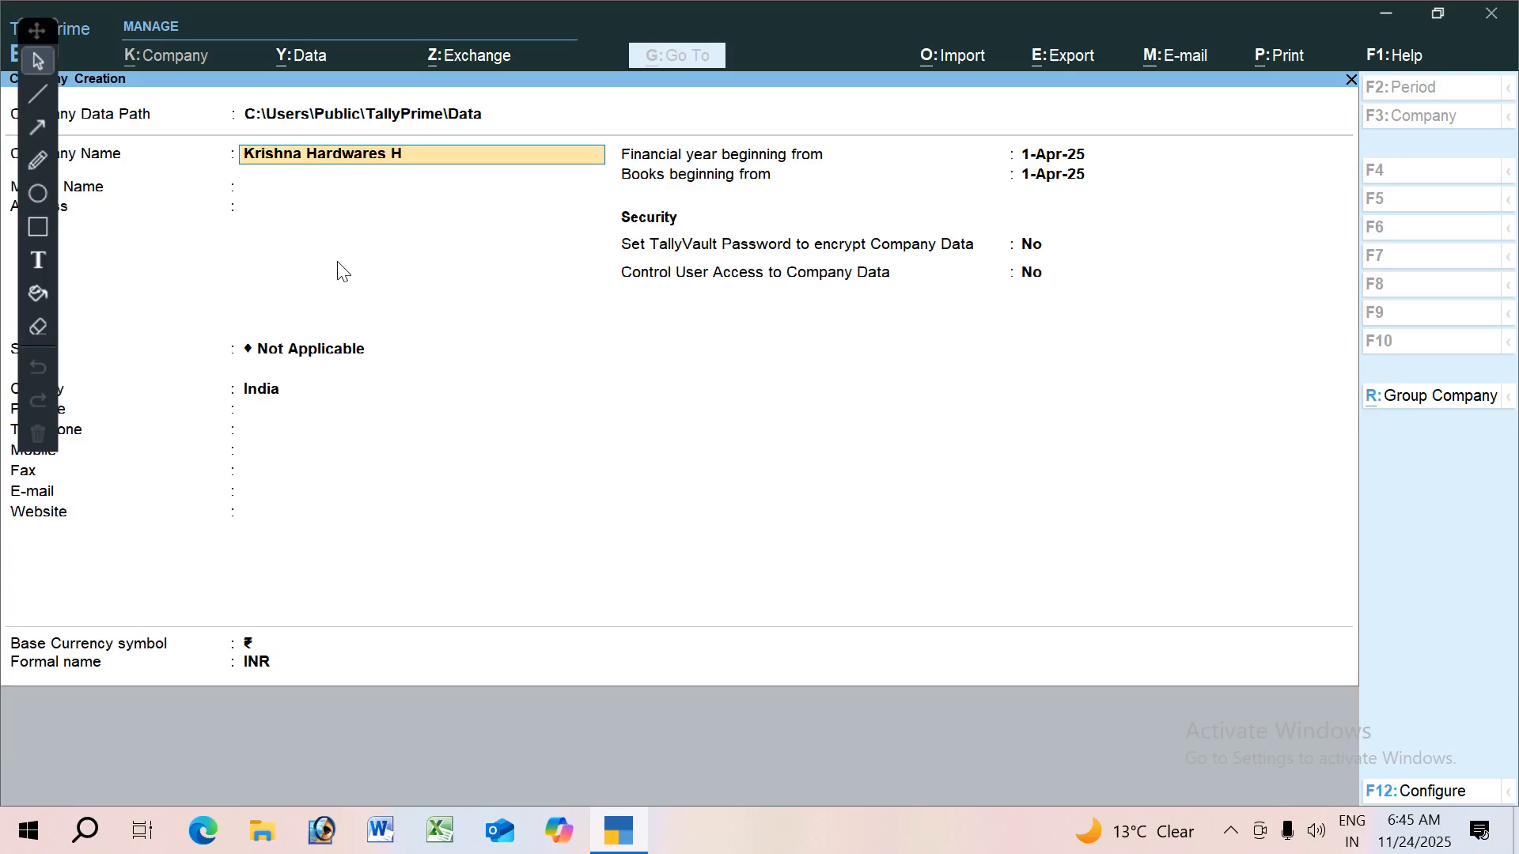
{"action": "key", "text": "BackSpace"}
{"action": "key", "text": "BackSpace"}
{"action": "key", "text": "BackSpace"}
{"action": "type", "text": "Shop"}
{"action": "key", "text": "Return"}
{"action": "key", "text": "Return"}
{"action": "key", "text": "Return"}
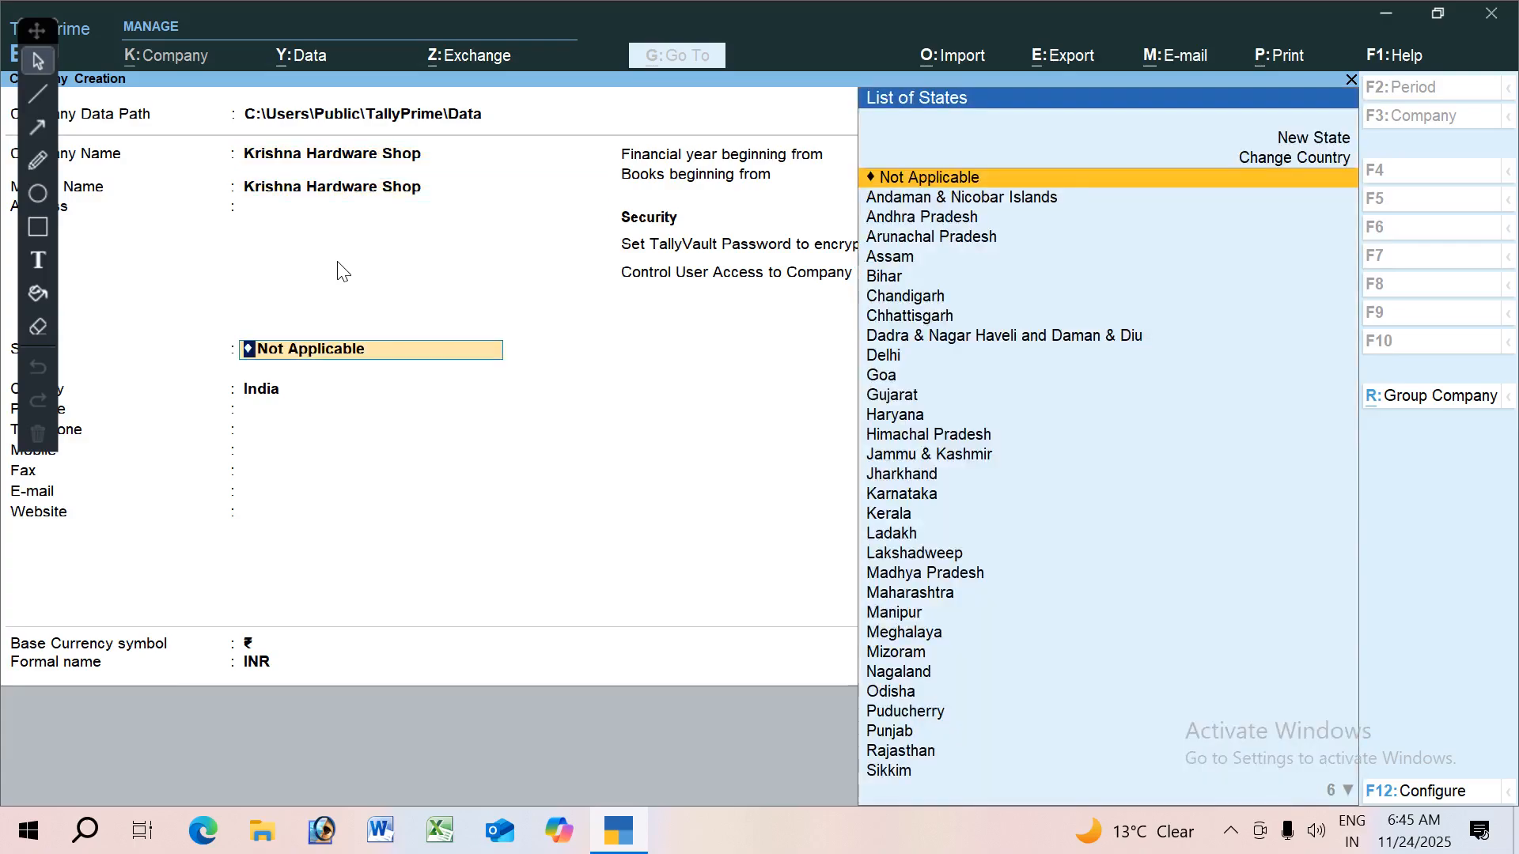
Step: Set the company's state to Uttar Pradesh and save the company with its default features
{"action": "type", "text": "U"}
{"action": "key", "text": "Down"}
{"action": "key", "text": "Down"}
{"action": "key", "text": "Return"}
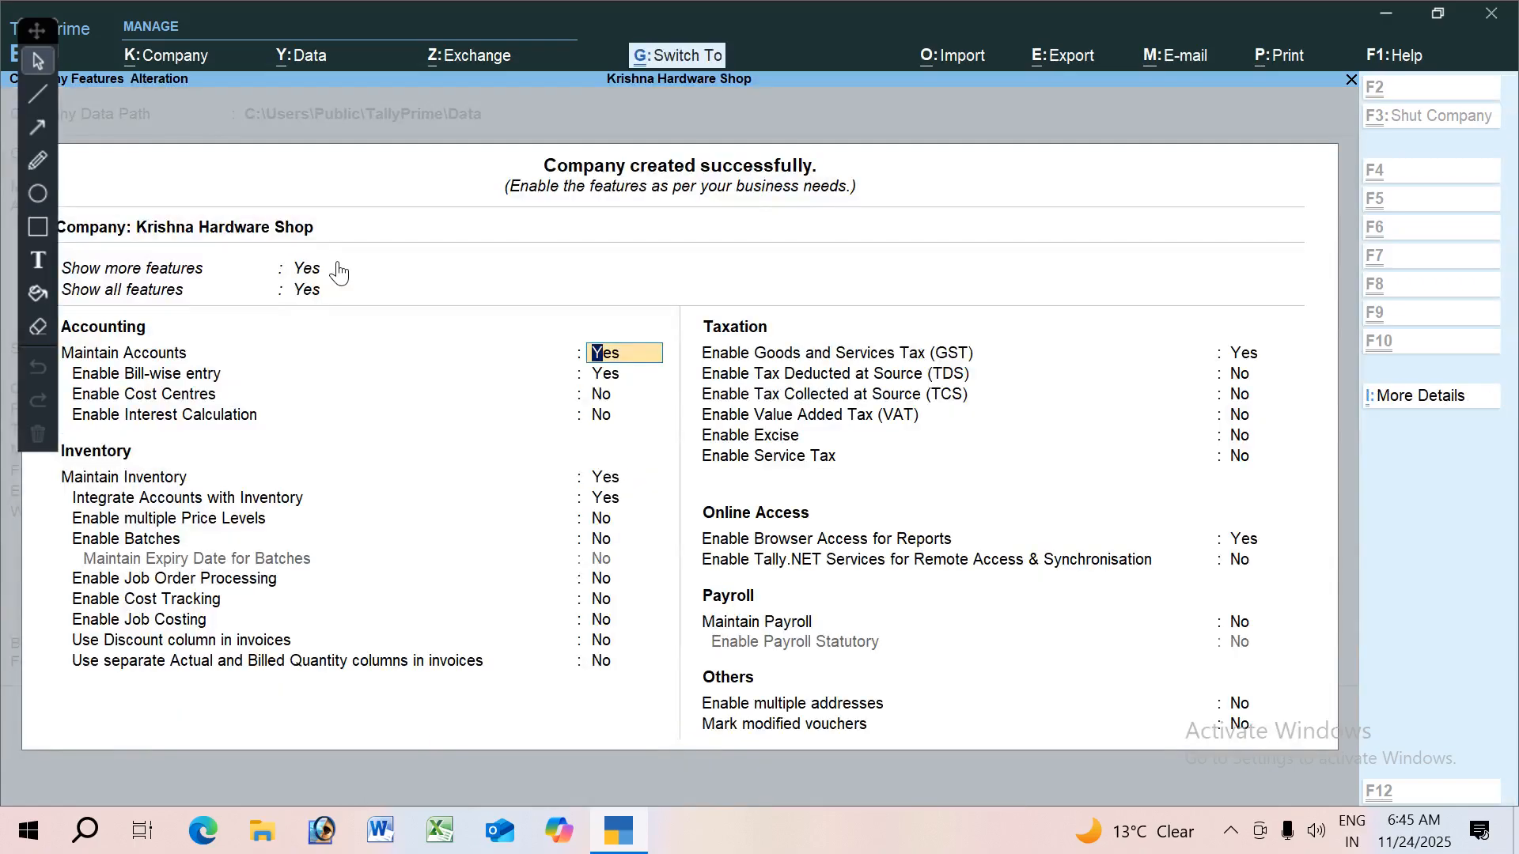
{"action": "key", "text": "ctrl+a"}
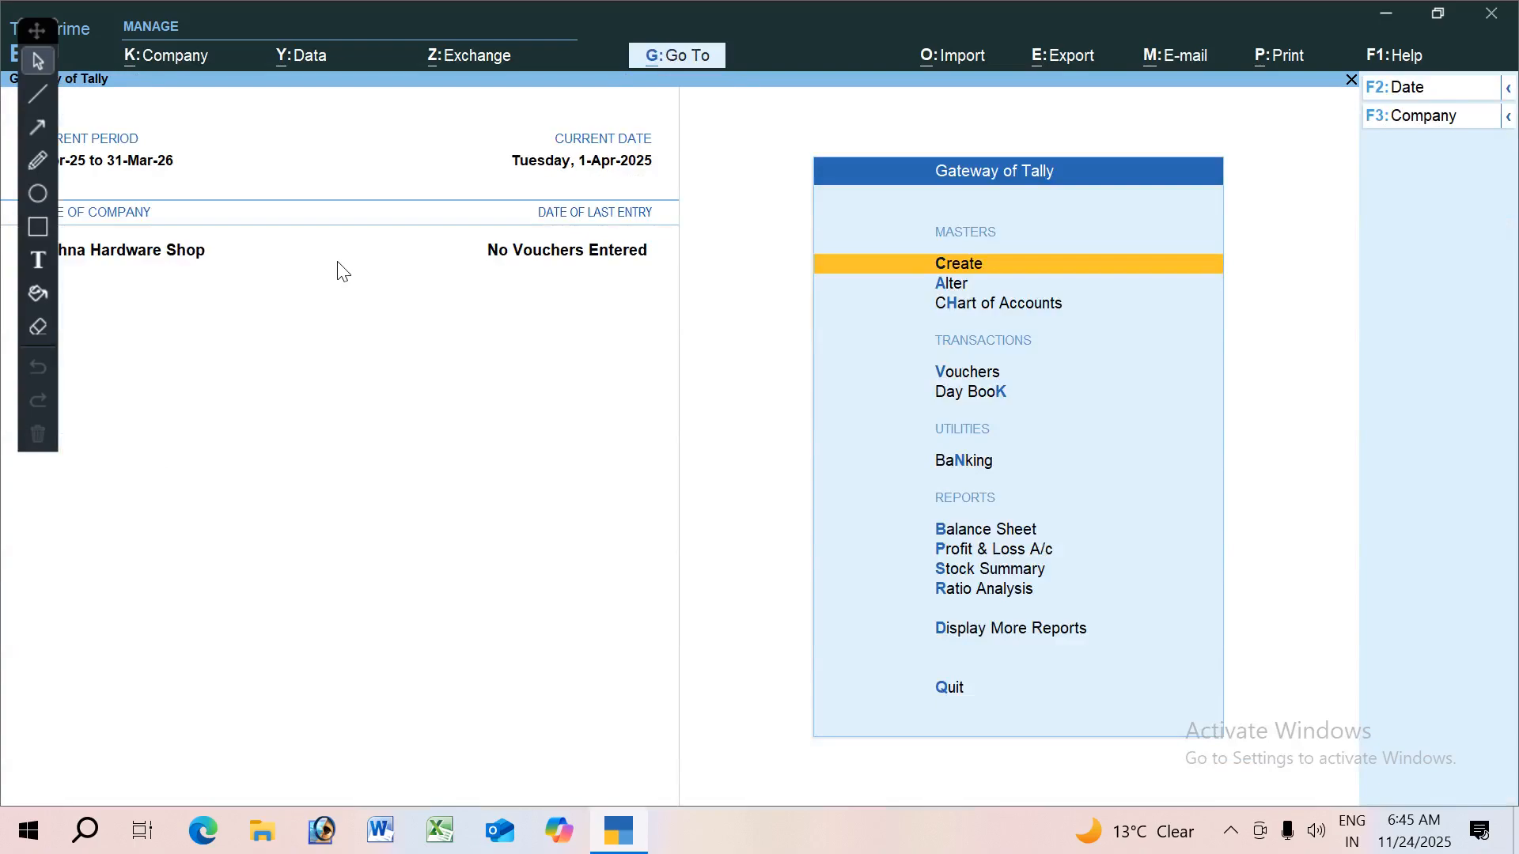
Step: Open the creation form for a new stock item in the inventory masters
{"action": "key", "text": "Return"}
{"action": "key", "text": "Down"}
{"action": "key", "text": "Down"}
{"action": "key", "text": "Down"}
{"action": "key", "text": "Down"}
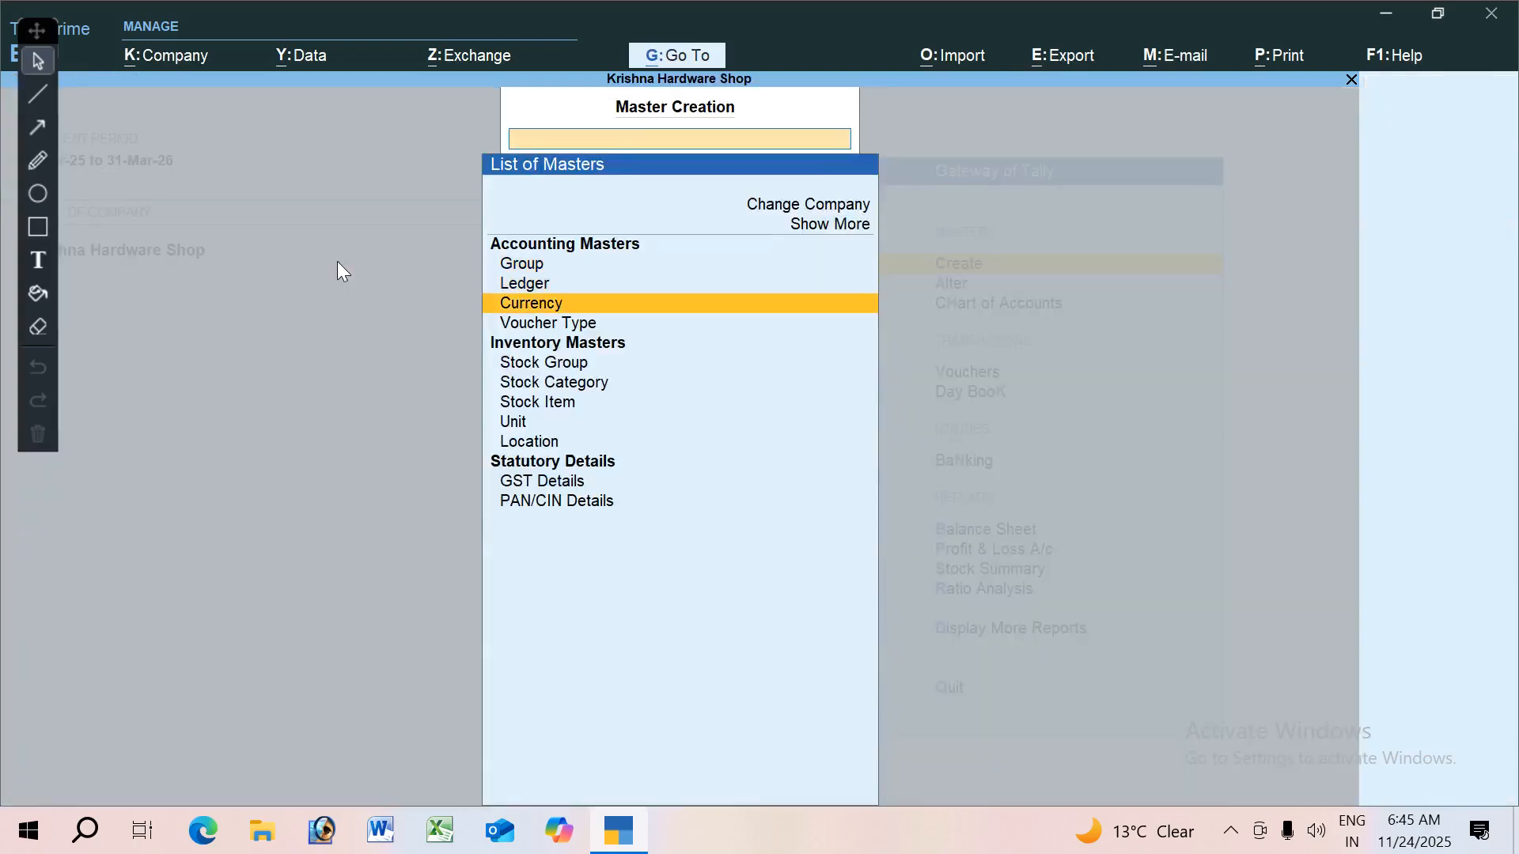
{"action": "key", "text": "Down"}
{"action": "key", "text": "Down"}
{"action": "key", "text": "Down"}
{"action": "key", "text": "Return"}
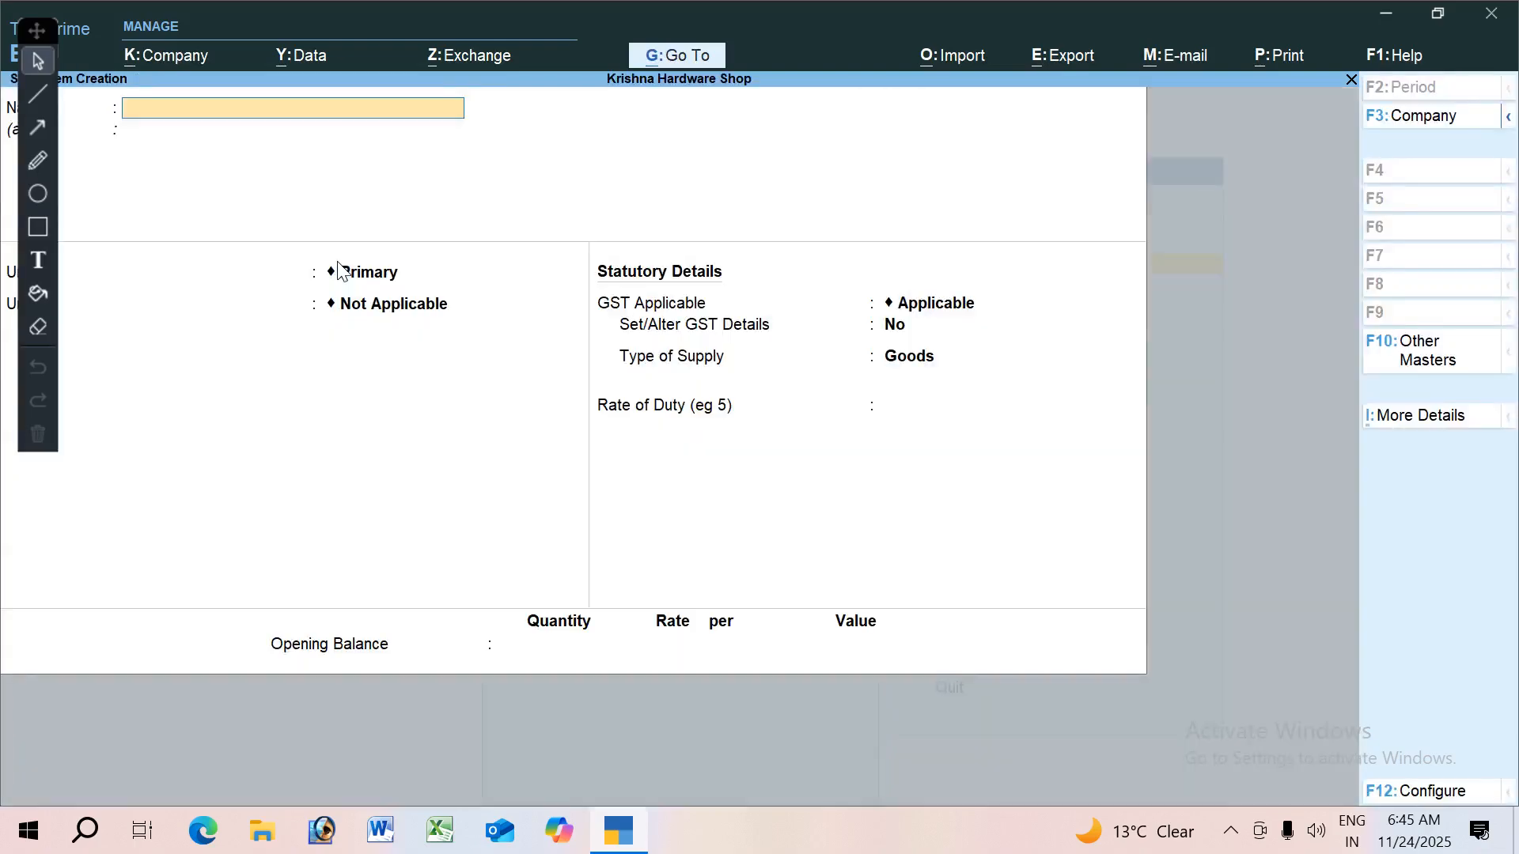
Step: Name the stock item Printer and leave its alias blank
{"action": "type", "text": "Printers"}
{"action": "key", "text": "Return"}
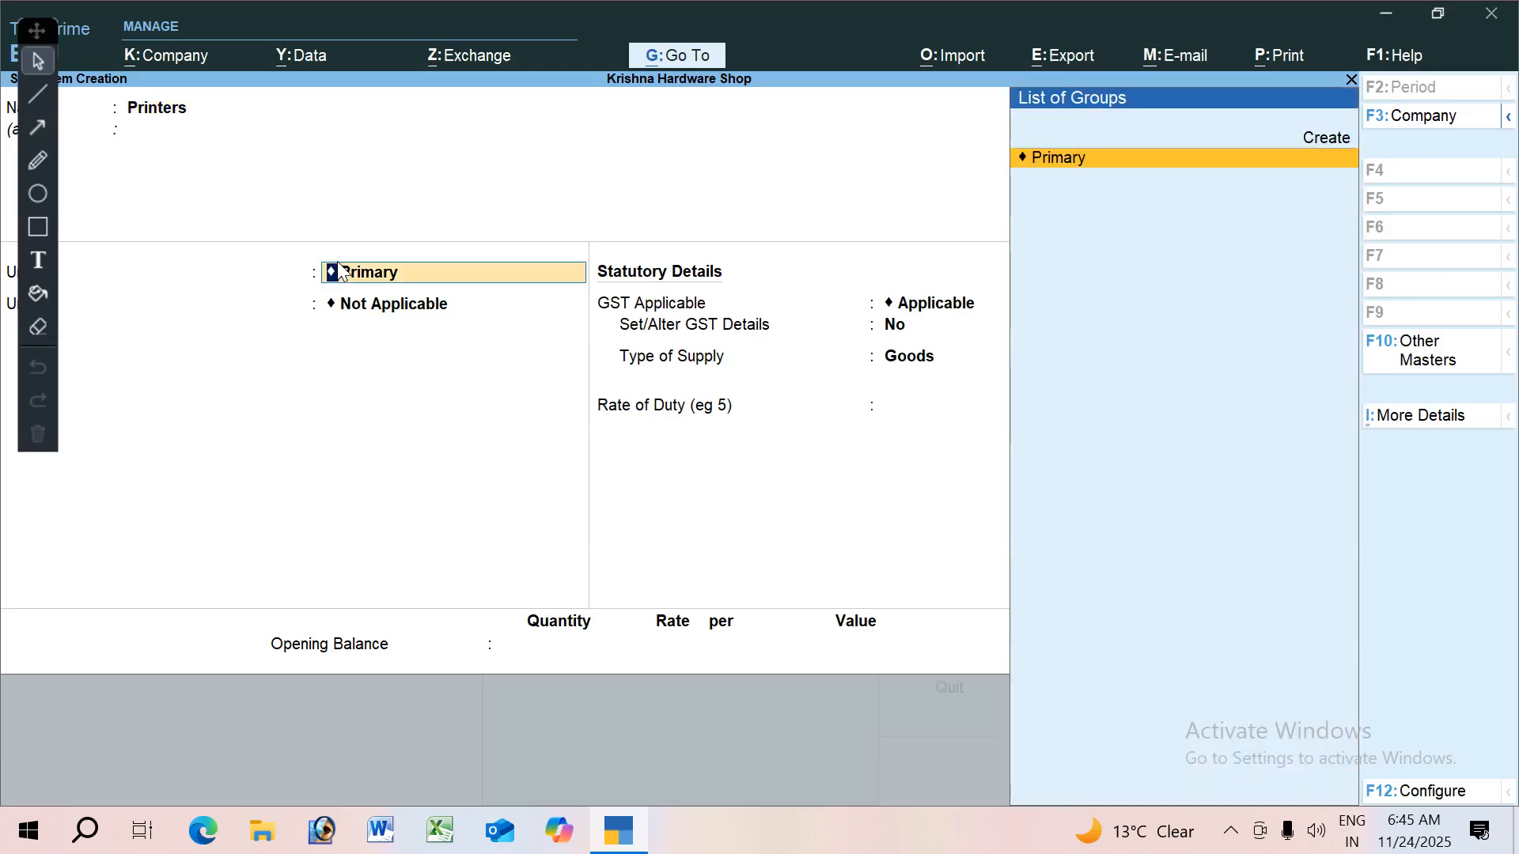
{"action": "key", "text": "BackSpace"}
{"action": "type", "text": "Pur"}
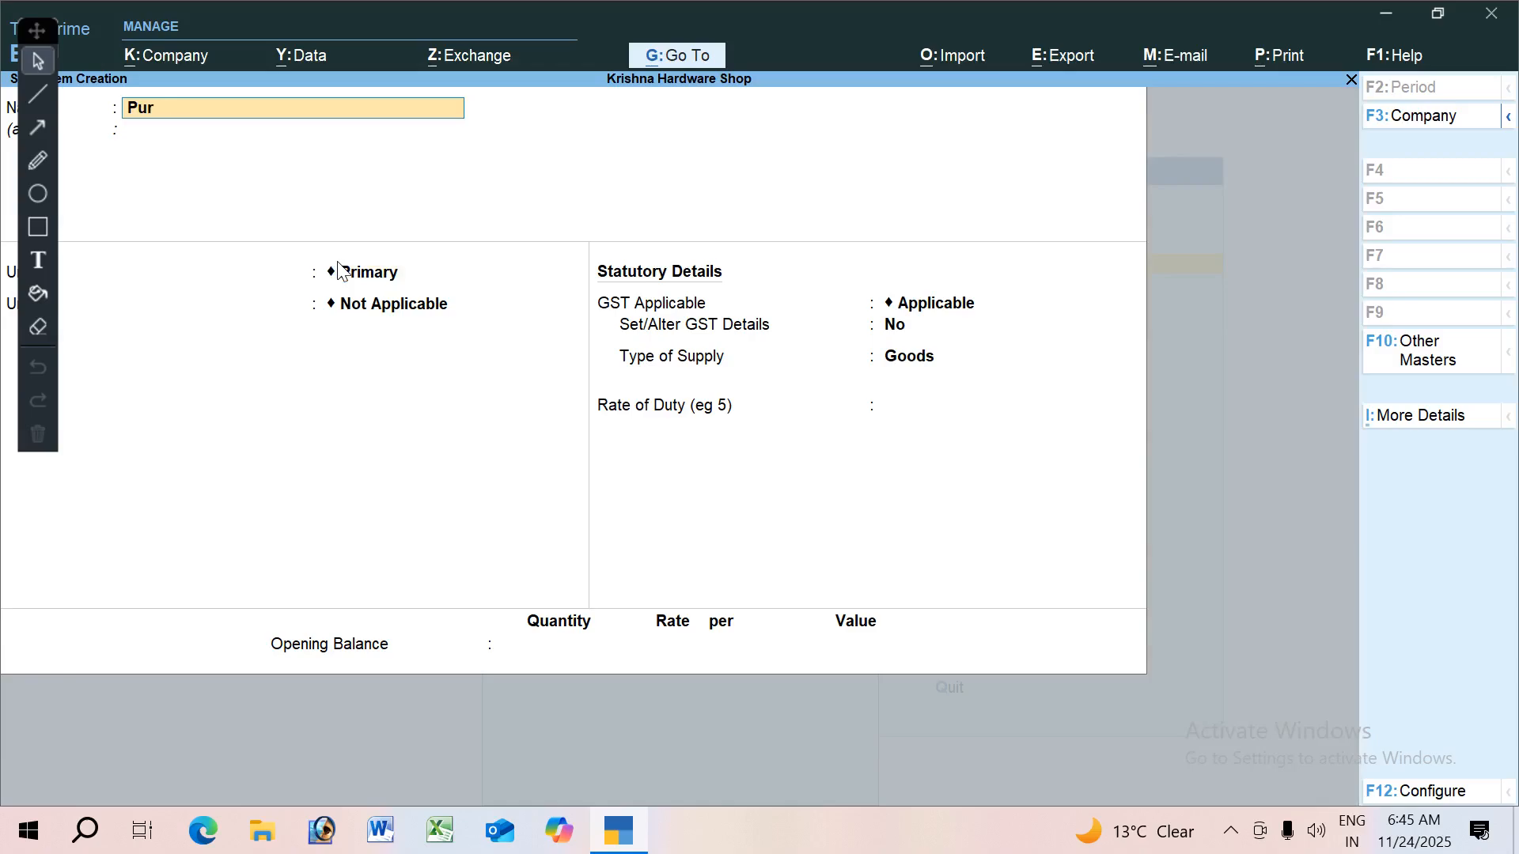
{"action": "key", "text": "BackSpace"}
{"action": "key", "text": "BackSpace"}
{"action": "type", "text": "rinters"}
{"action": "key", "text": "BackSpace"}
{"action": "key", "text": "Return"}
{"action": "key", "text": "Return"}
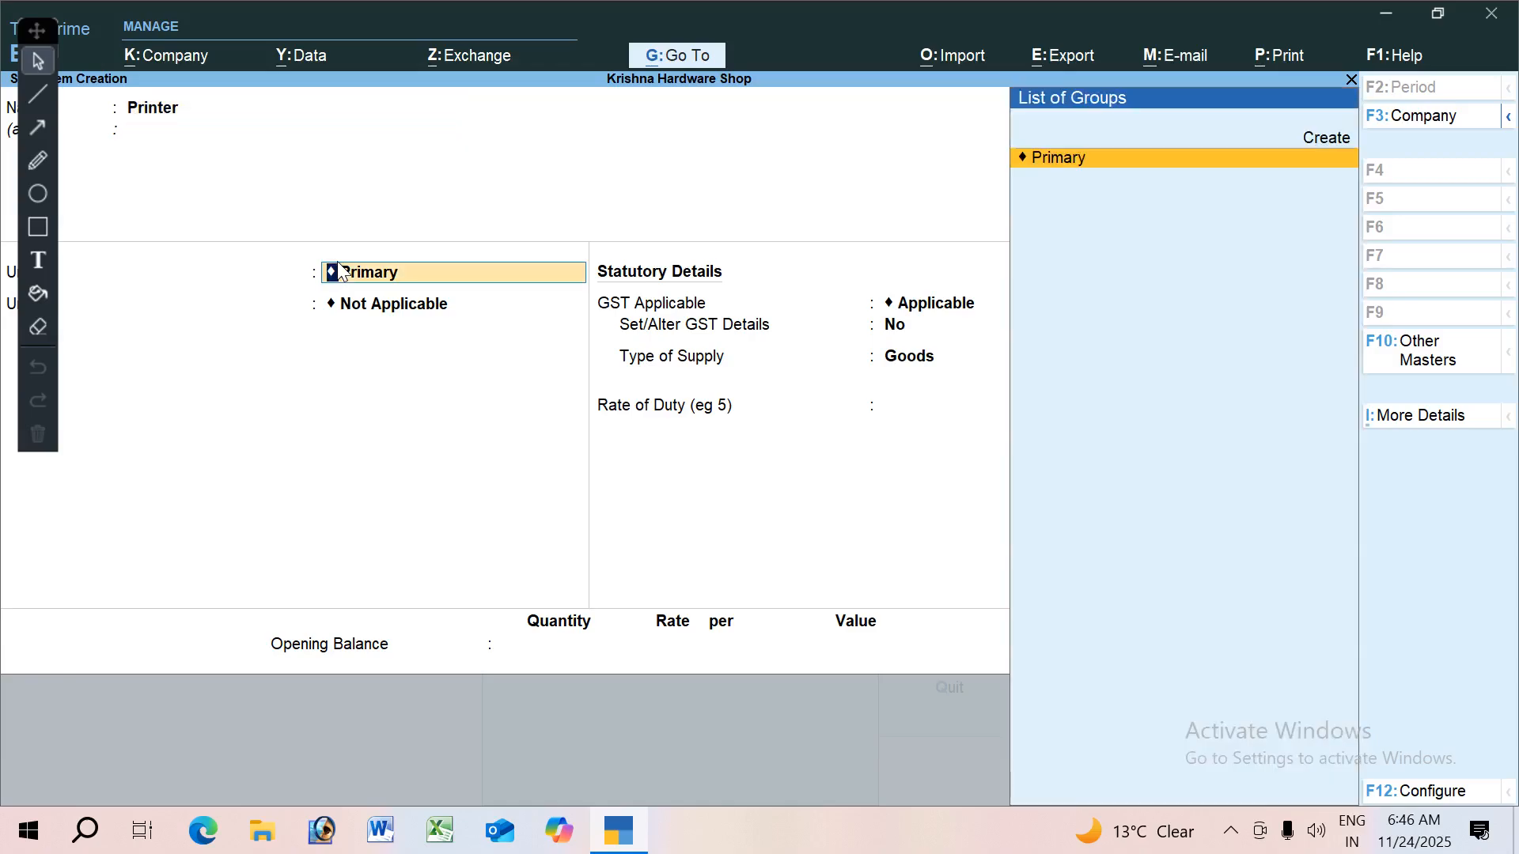
Step: Keep the item under Primary with a new simple unit pcs, and save it
{"action": "key", "text": "Return"}
{"action": "key", "text": "alt+c"}
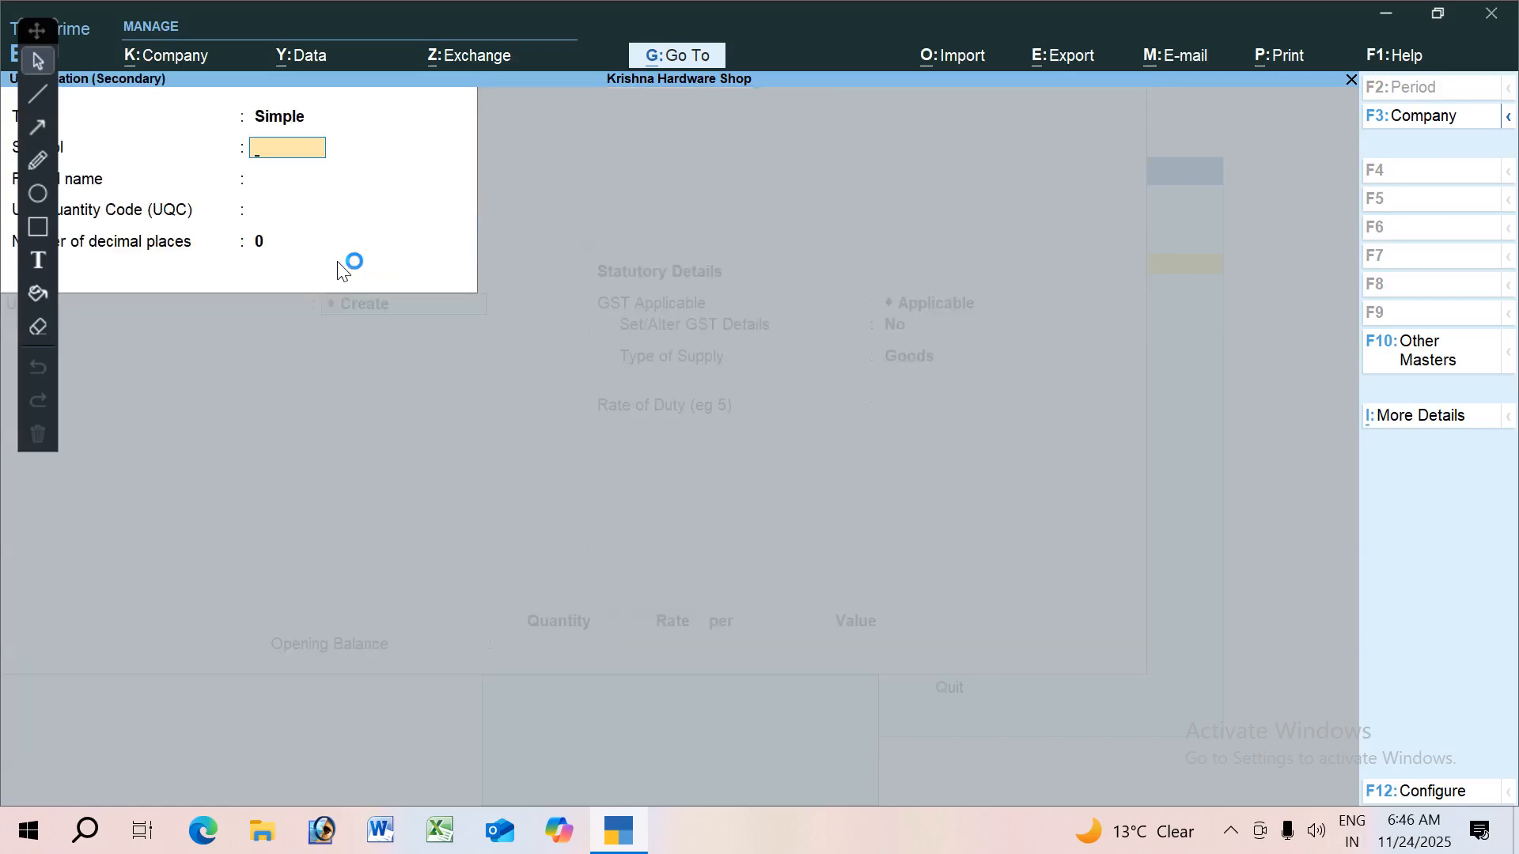
{"action": "type", "text": "pcs"}
{"action": "key", "text": "Return"}
{"action": "key", "text": "ctrl+a"}
{"action": "key", "text": "ctrl+a"}
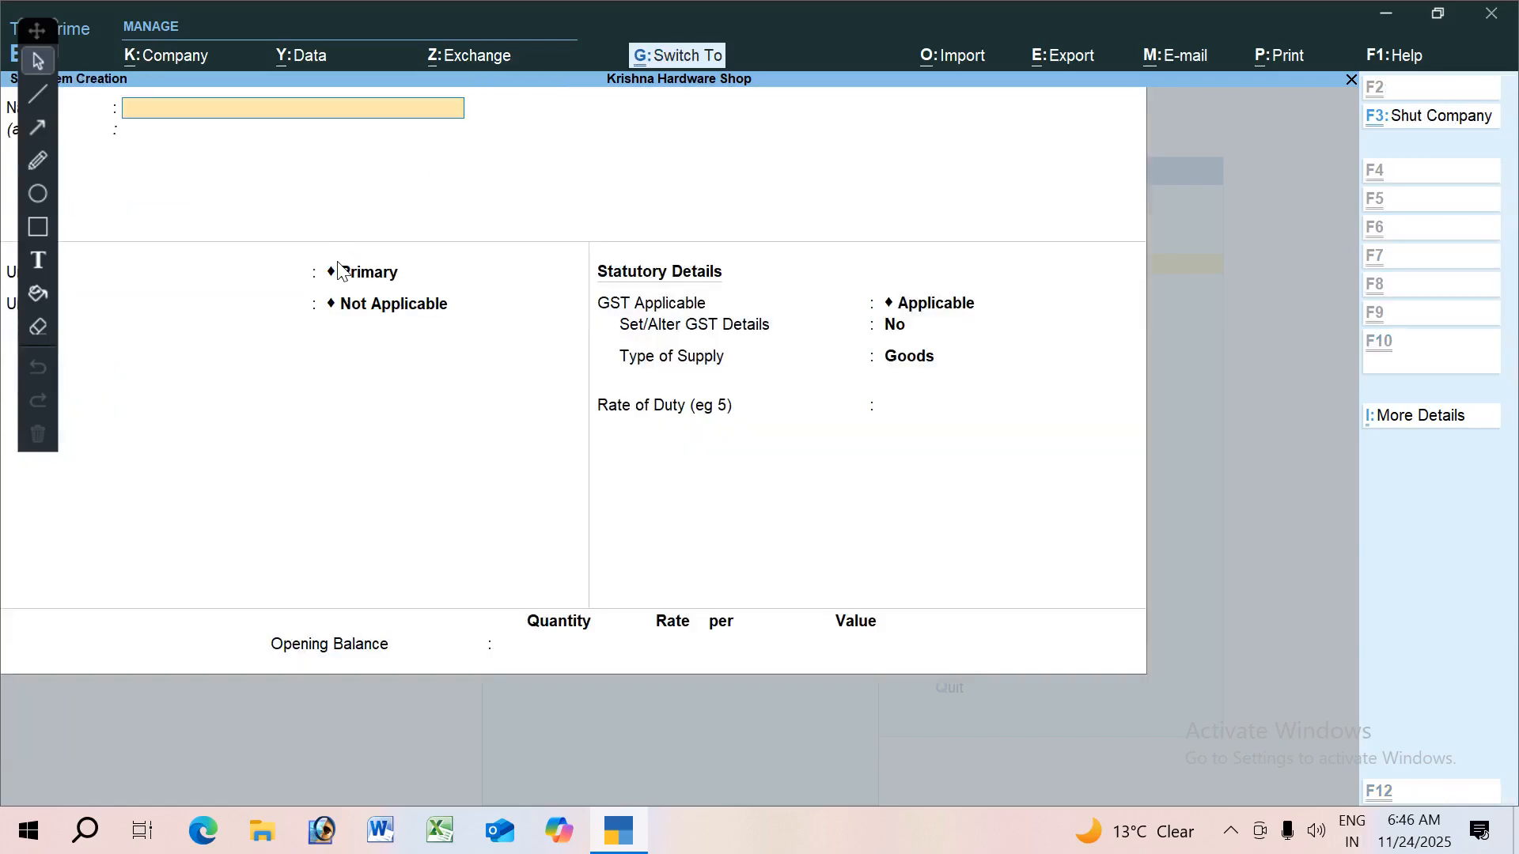
{"action": "key", "text": "Escape"}
{"action": "key", "text": "Escape"}
{"action": "key", "text": "Escape"}
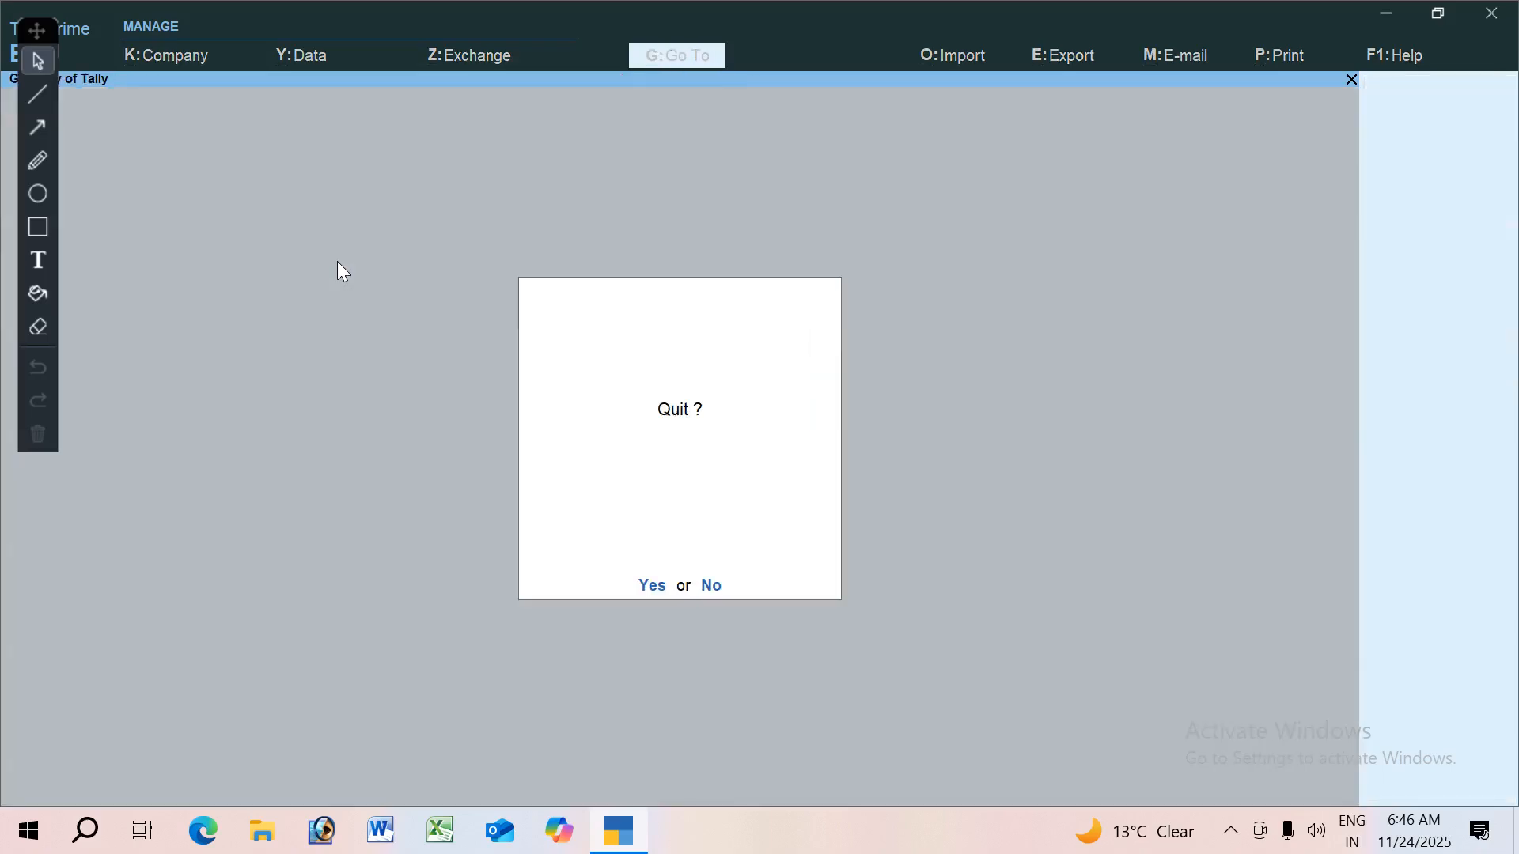
{"action": "key", "text": "Escape"}
Step: Start a purchase voucher with supplier invoice number 101 dated 1-Apr-25
{"action": "key", "text": "Down"}
{"action": "key", "text": "Down"}
{"action": "key", "text": "Down"}
{"action": "key", "text": "Return"}
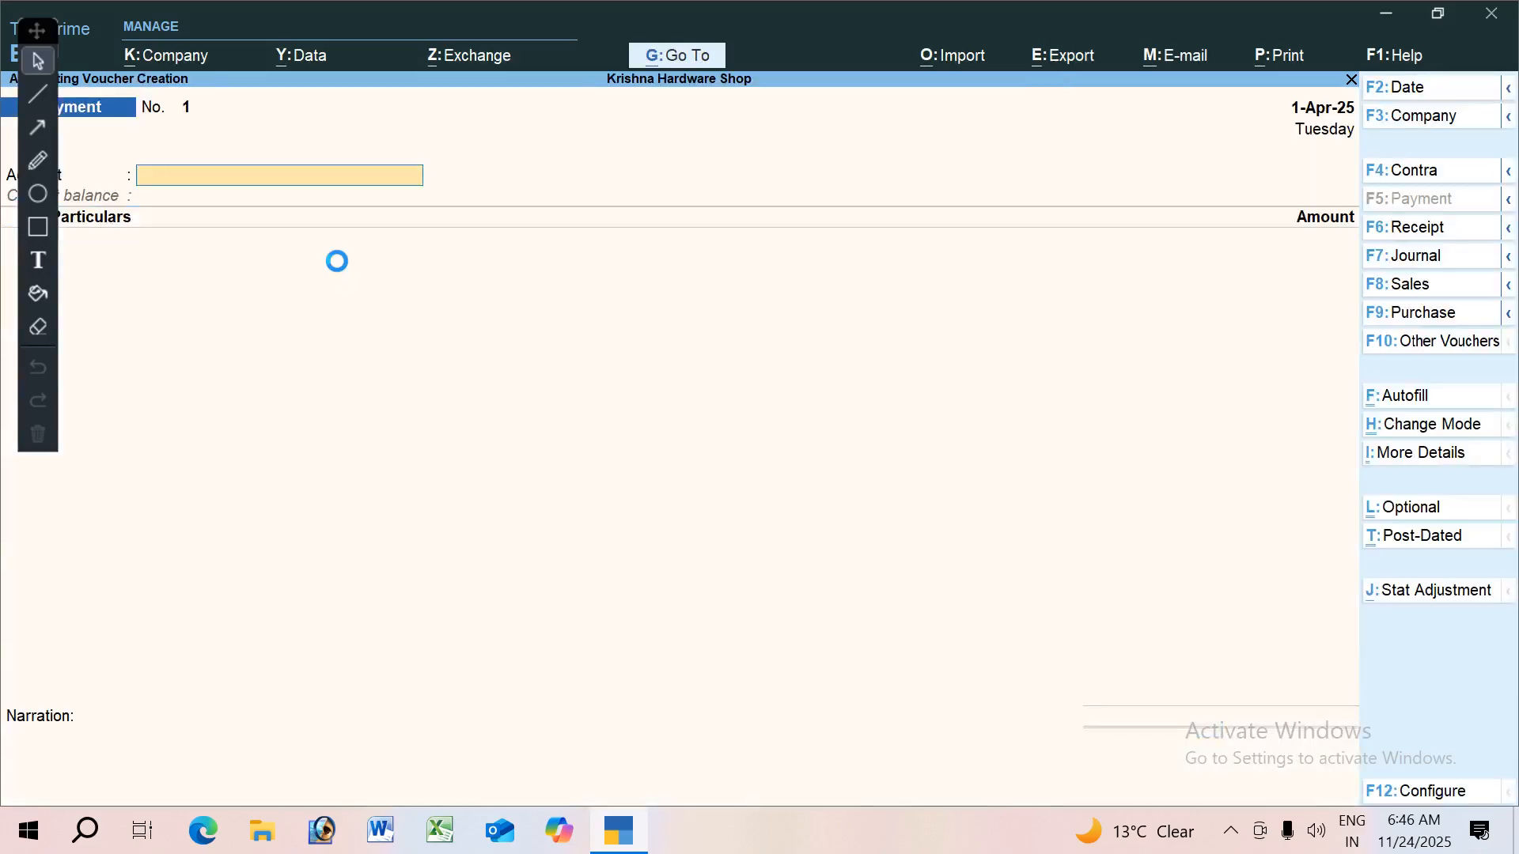
{"action": "key", "text": "F9"}
{"action": "type", "text": "101"}
{"action": "key", "text": "Return"}
{"action": "key", "text": "Return"}
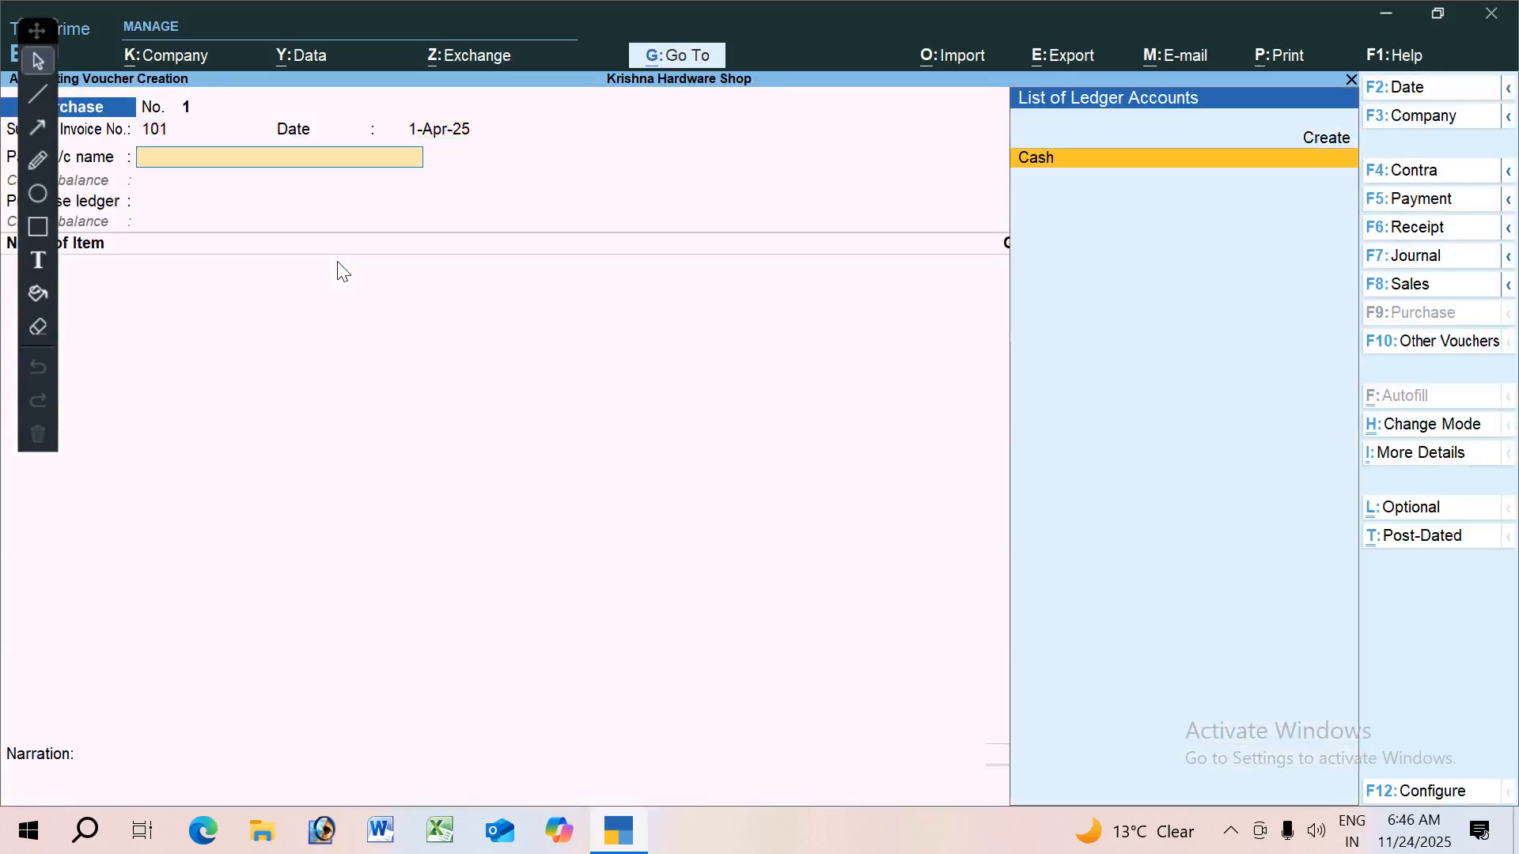
Step: Set Cash as the party account and create a Purchase ledger under Purchase Accounts for the voucher
{"action": "key", "text": "Return"}
{"action": "key", "text": "Return"}
{"action": "key", "text": "Return"}
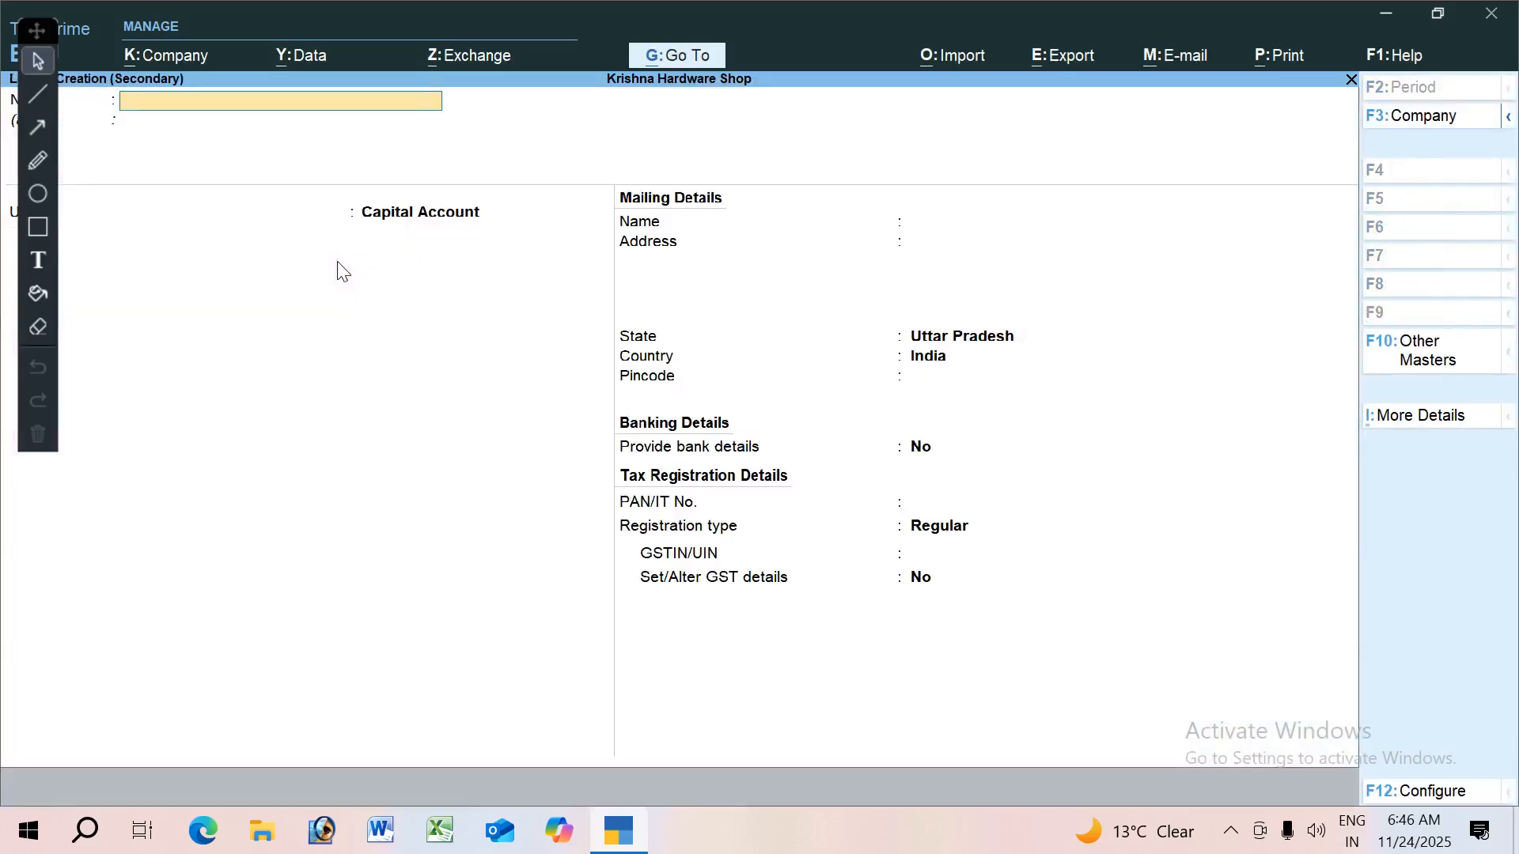
{"action": "type", "text": "Purchase"}
{"action": "key", "text": "Return"}
{"action": "type", "text": "Pu"}
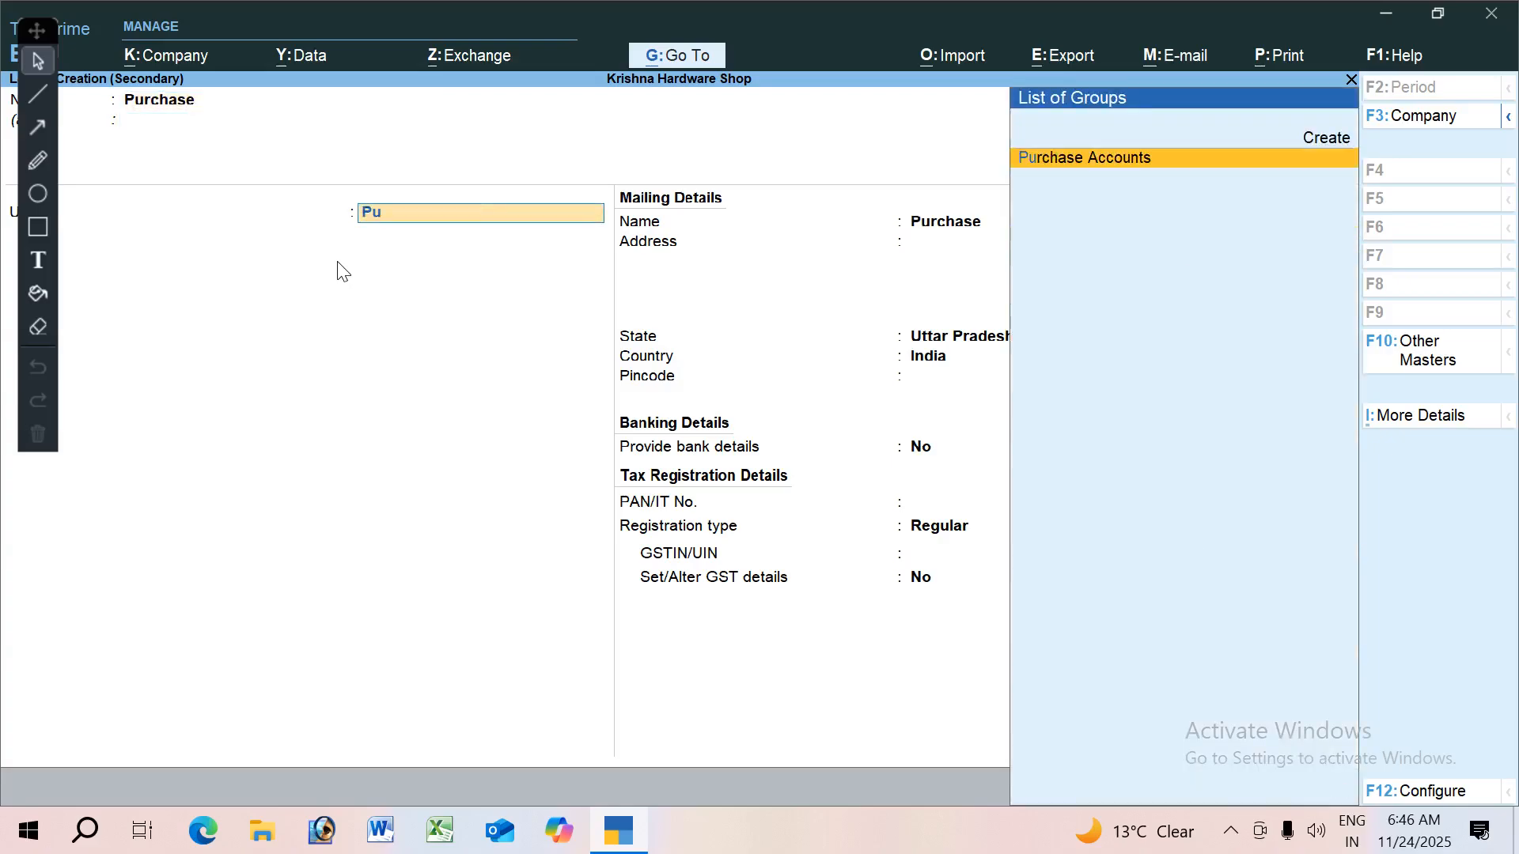
{"action": "key", "text": "Return"}
{"action": "key", "text": "ctrl+a"}
Step: Add 100 pcs of Printer at a rate of 1500 and save the purchase voucher
{"action": "key", "text": "Down"}
{"action": "key", "text": "Return"}
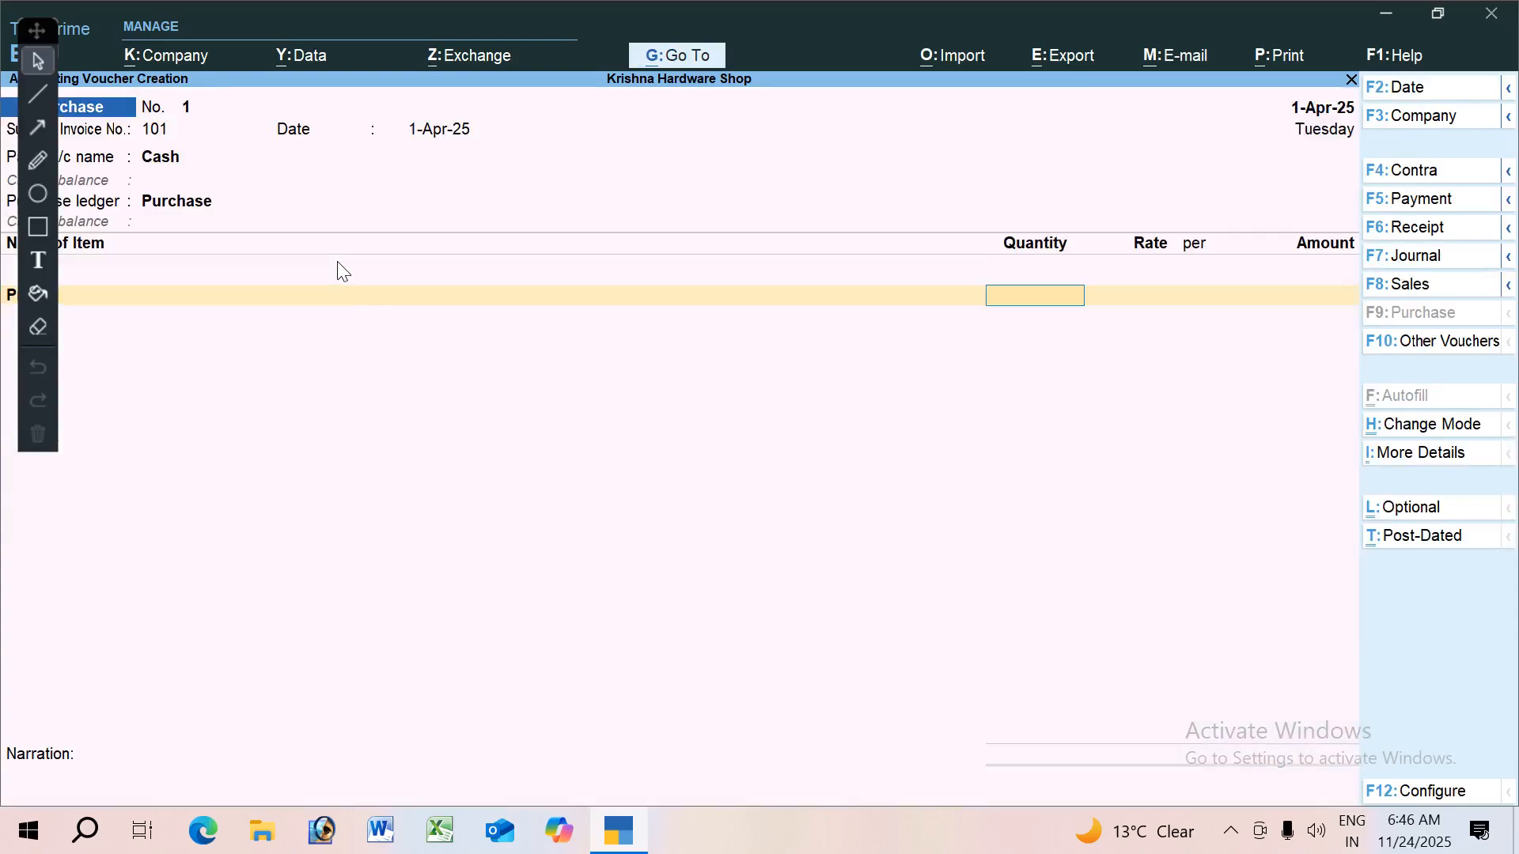
{"action": "type", "text": "100"}
{"action": "key", "text": "Return"}
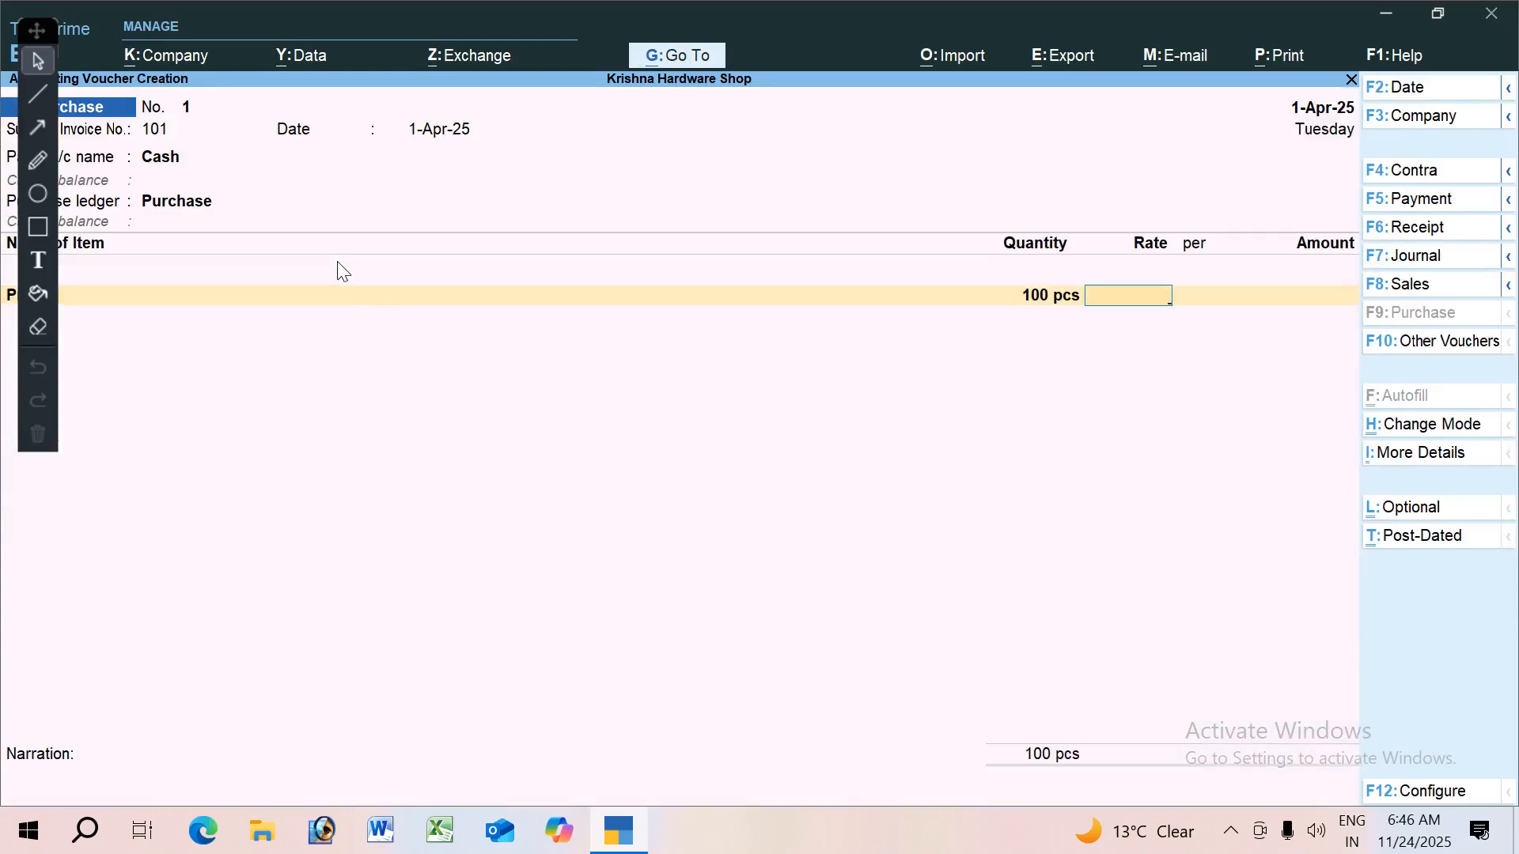
{"action": "type", "text": "1500"}
{"action": "key", "text": "ctrl+a"}
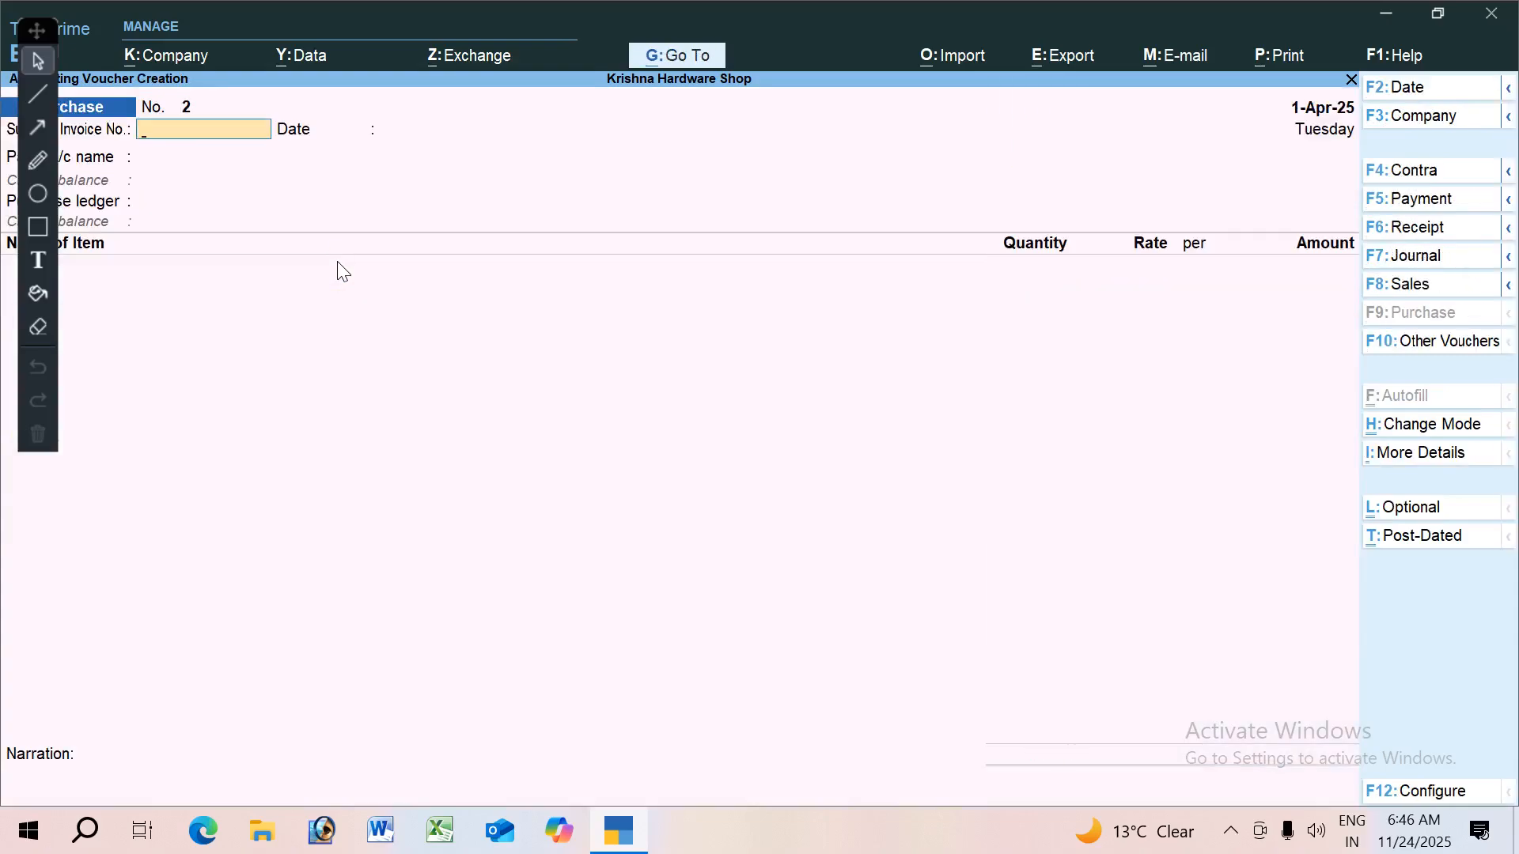
Step: Reopen the saved purchase voucher, set the Printer rate to 15000, and save the change
{"action": "key", "text": "Page_Up"}
{"action": "key", "text": "Return"}
{"action": "key", "text": "Return"}
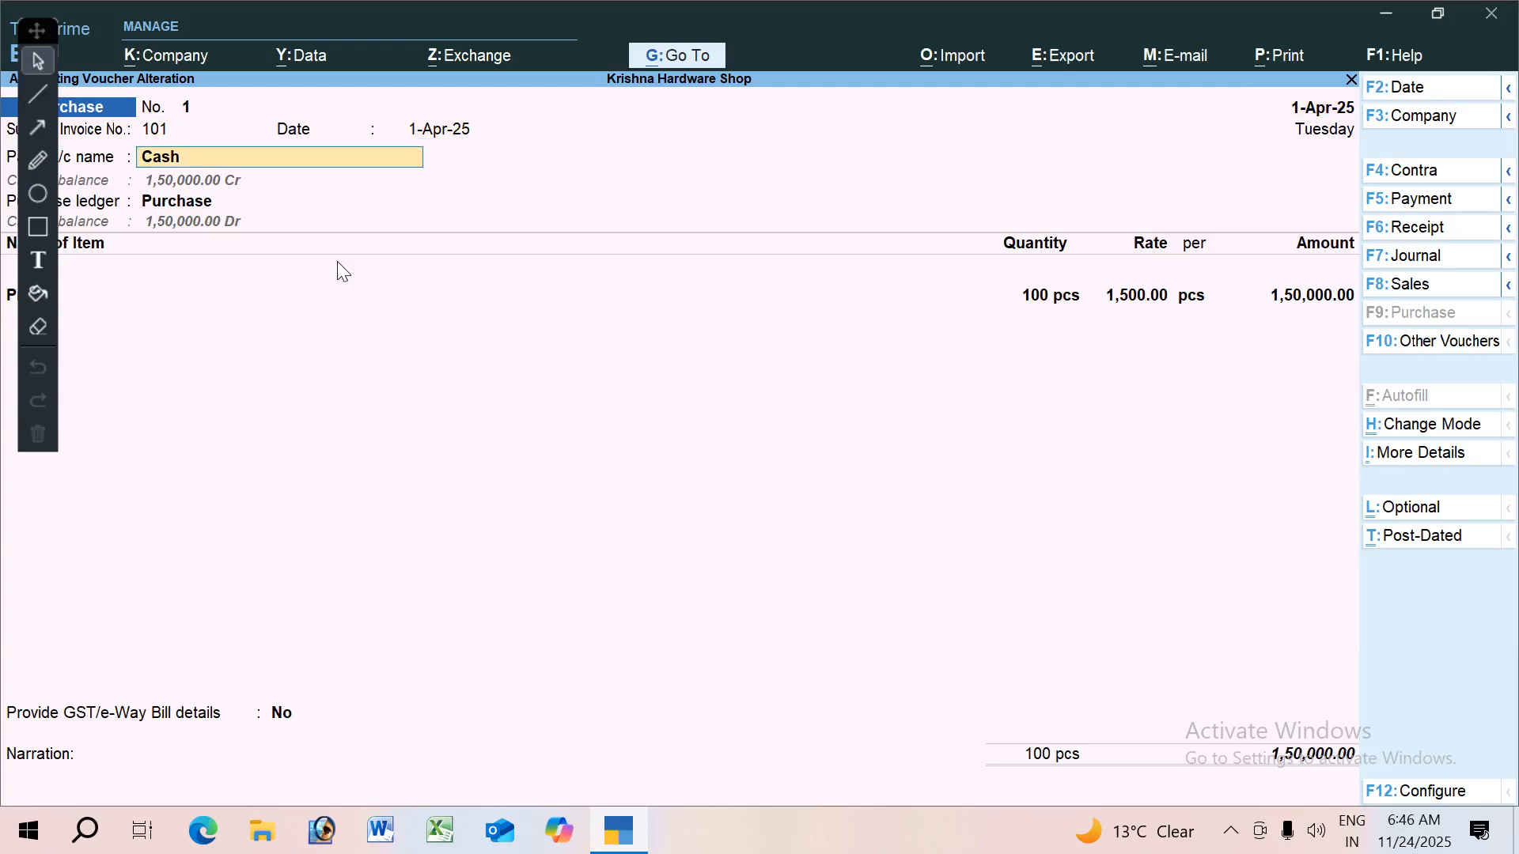
{"action": "key", "text": "Return"}
{"action": "key", "text": "Return"}
{"action": "key", "text": "Return"}
{"action": "key", "text": "Return"}
{"action": "key", "text": "Return"}
{"action": "key", "text": "Return"}
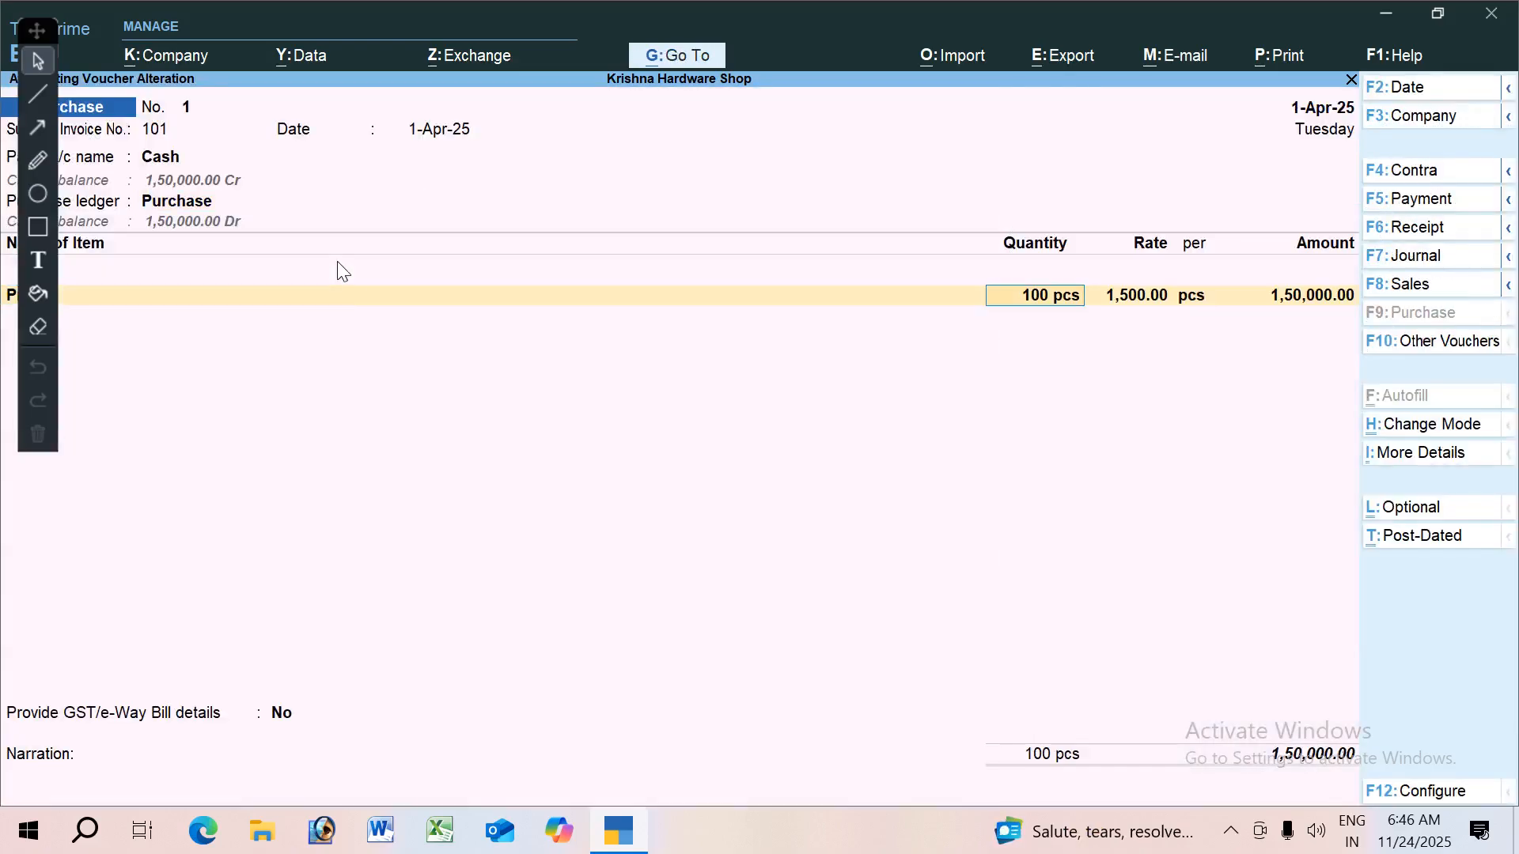
{"action": "type", "text": "15000"}
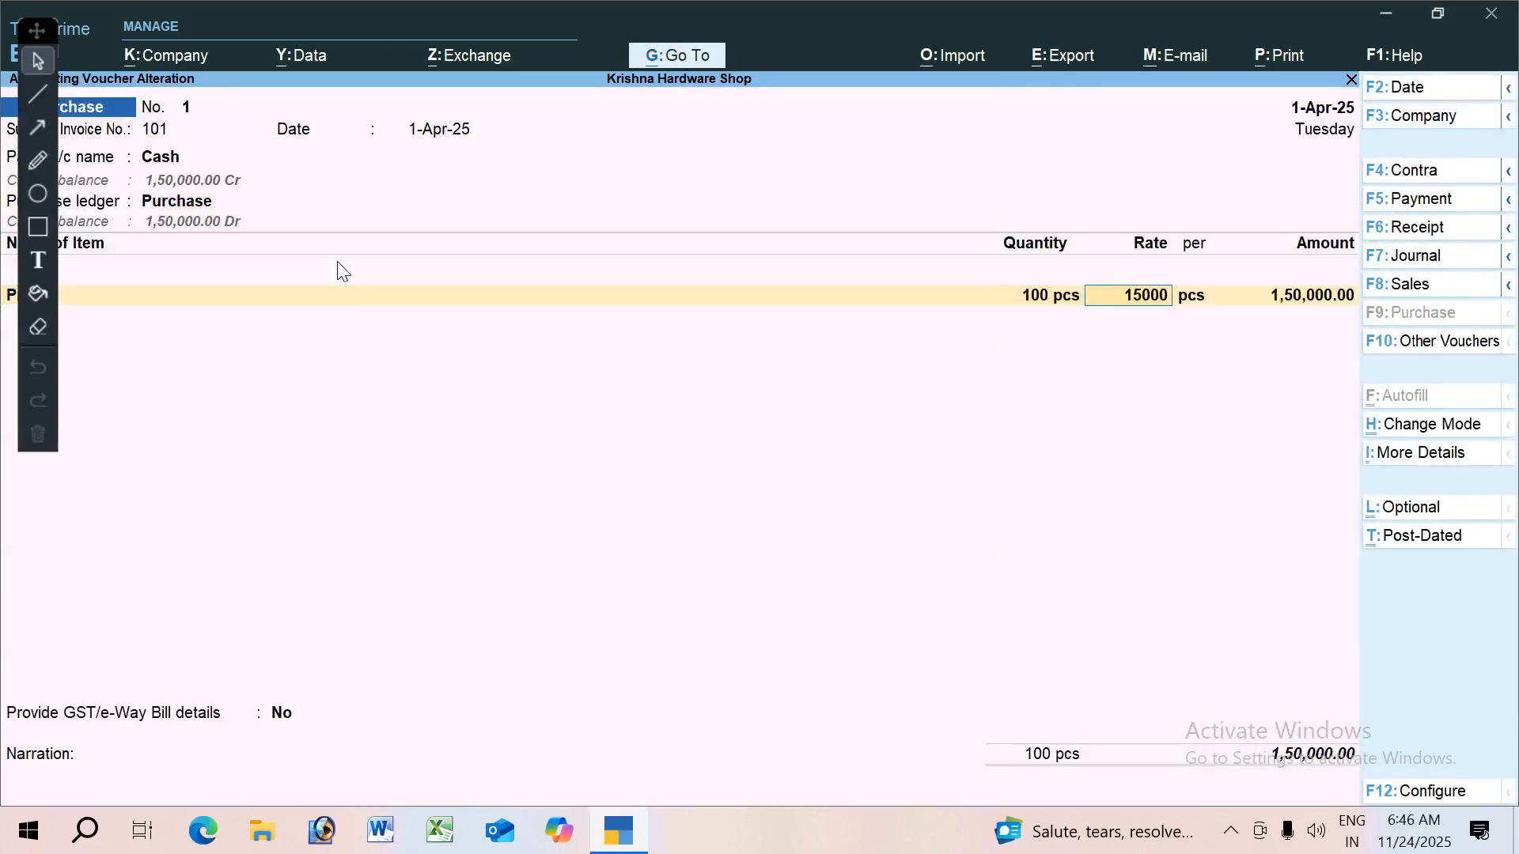
{"action": "key", "text": "ctrl+a"}
{"action": "key", "text": "Escape"}
Step: Open the Stock Summary to check the Printer's closing quantity, rate and value
{"action": "key", "text": "Down"}
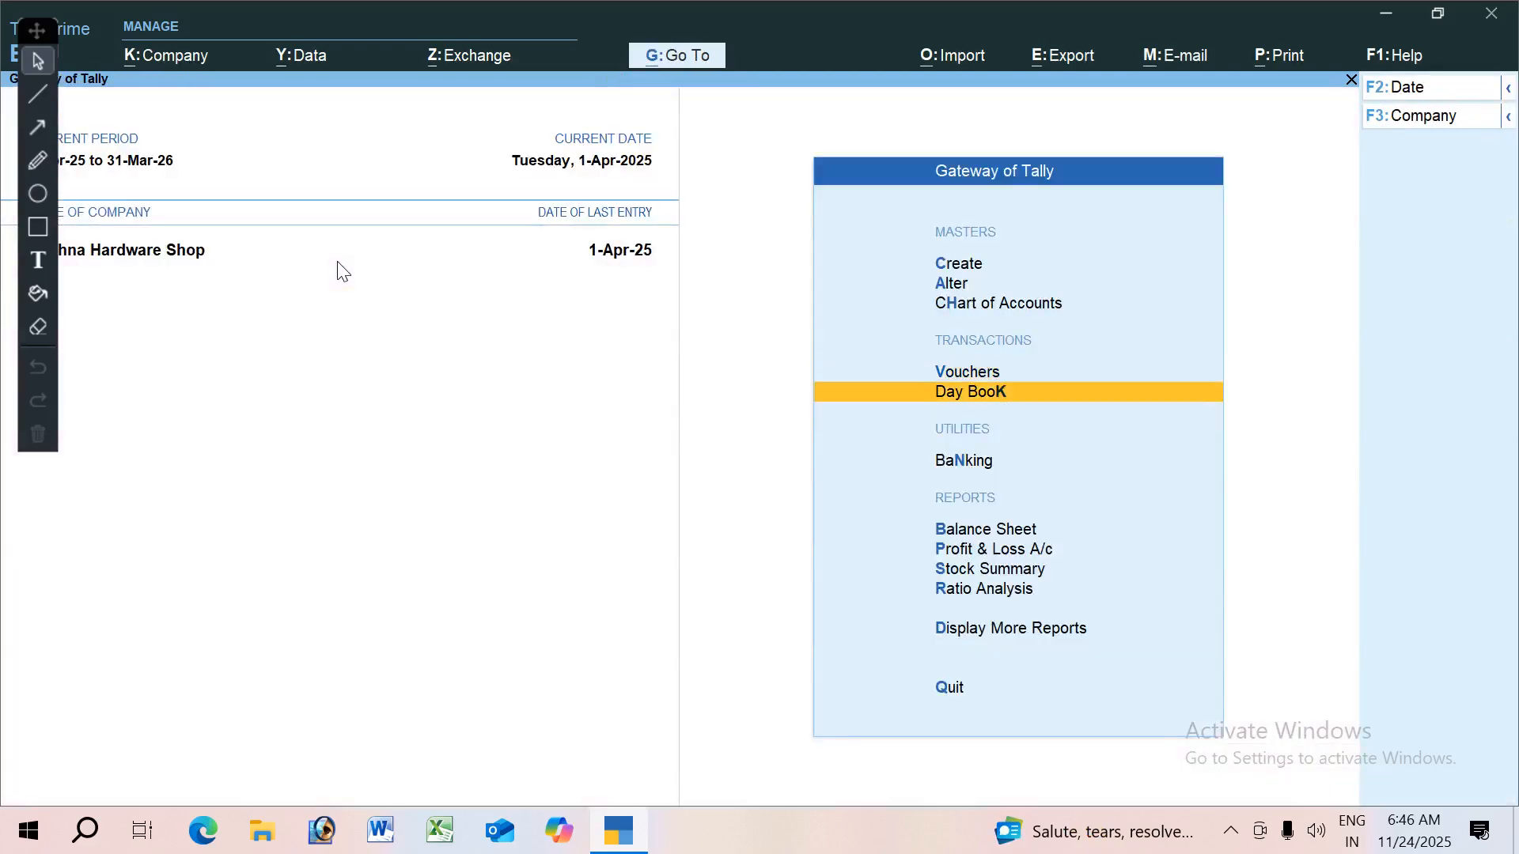
{"action": "key", "text": "Down"}
{"action": "key", "text": "Down"}
{"action": "key", "text": "Down"}
{"action": "key", "text": "Down"}
{"action": "key", "text": "Return"}
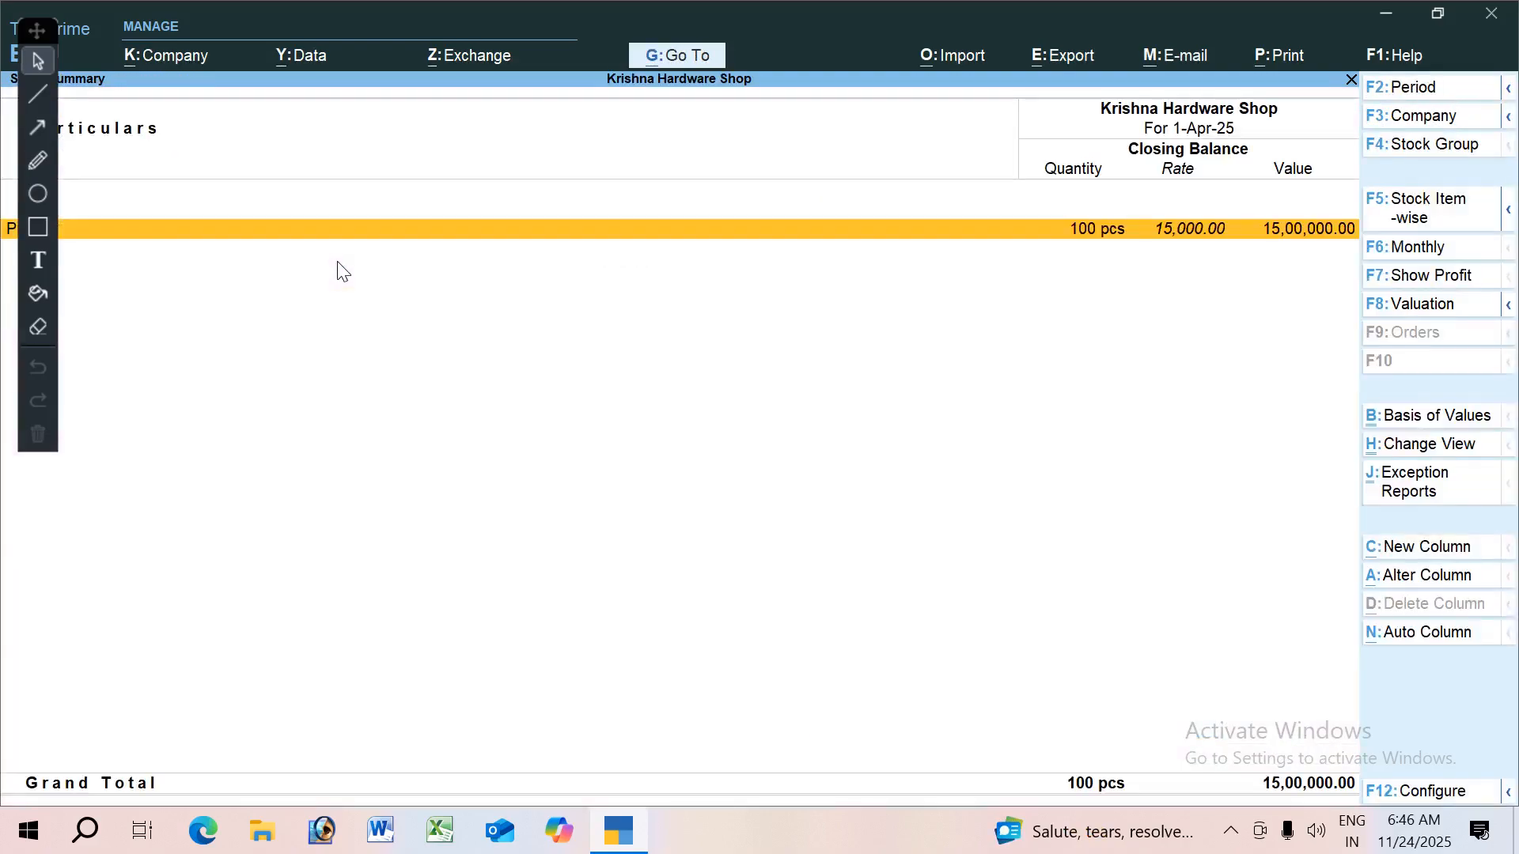
{"action": "mouse_move", "coordinate": [39, 17]}
{"action": "left_mouse_down"}
{"action": "mouse_move", "coordinate": [276, 204]}
{"action": "mouse_move", "coordinate": [1408, 345]}
{"action": "left_mouse_up"}
{"action": "left_click", "coordinate": [872, 412]}
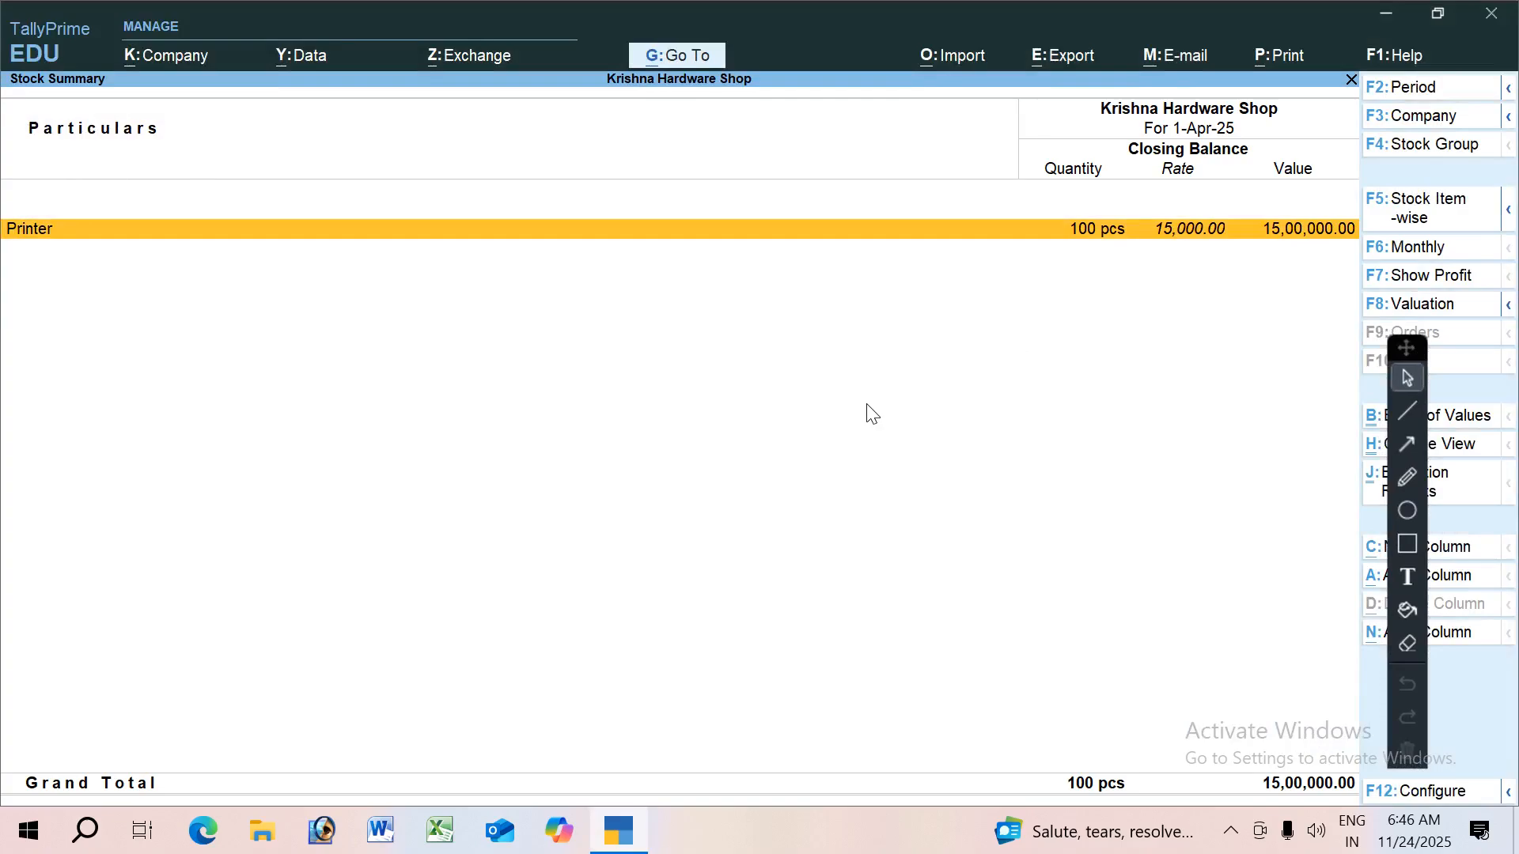
Step: Leave the Stock Summary and open voucher entry
{"action": "key", "text": "Escape"}
{"action": "key", "text": "Up"}
{"action": "key", "text": "Up"}
{"action": "key", "text": "Up"}
{"action": "key", "text": "Up"}
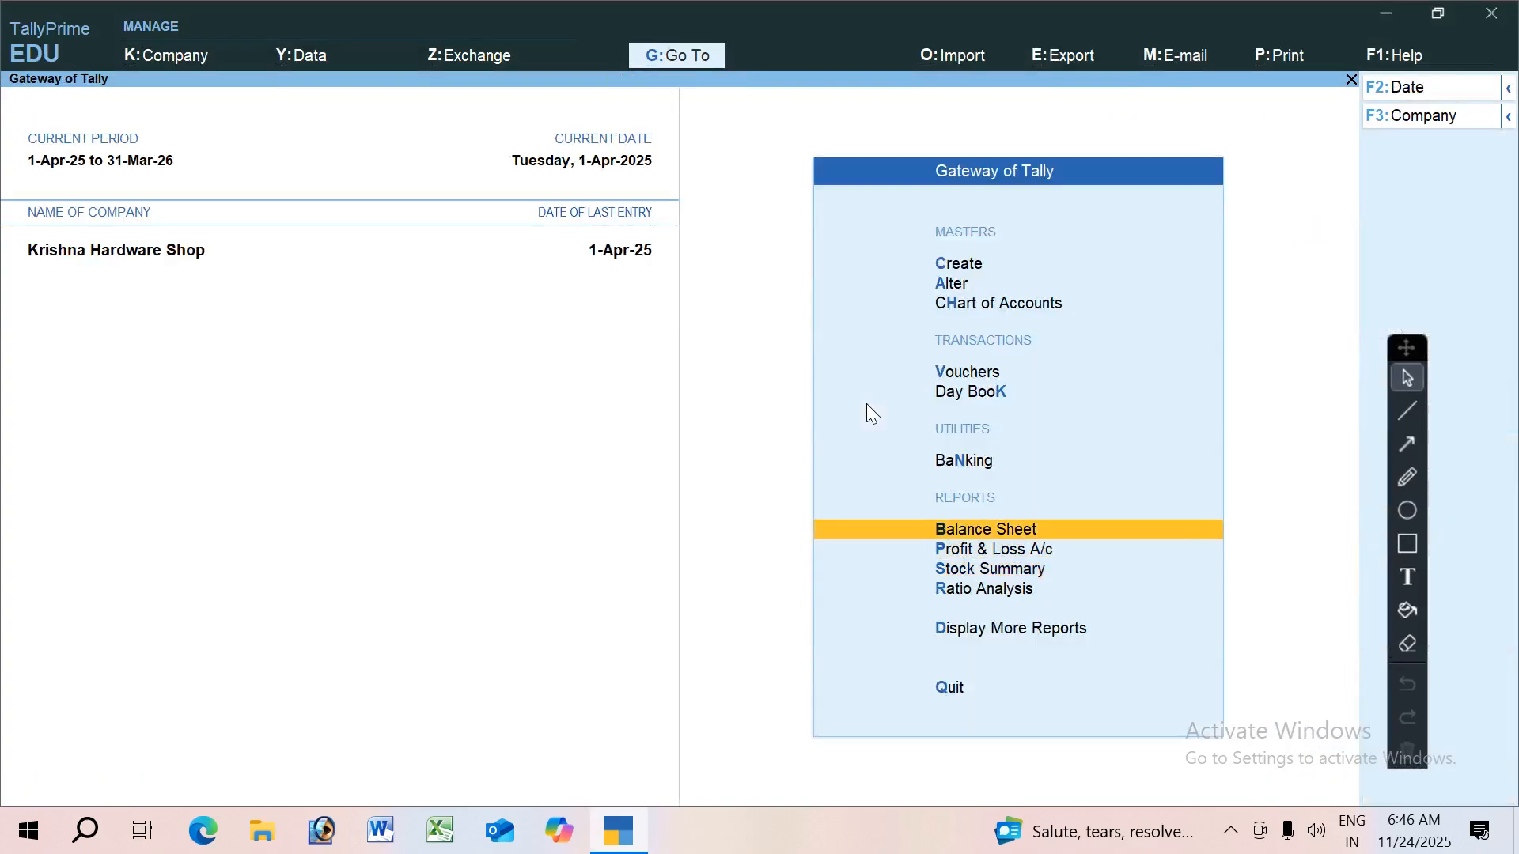
{"action": "key", "text": "Return"}
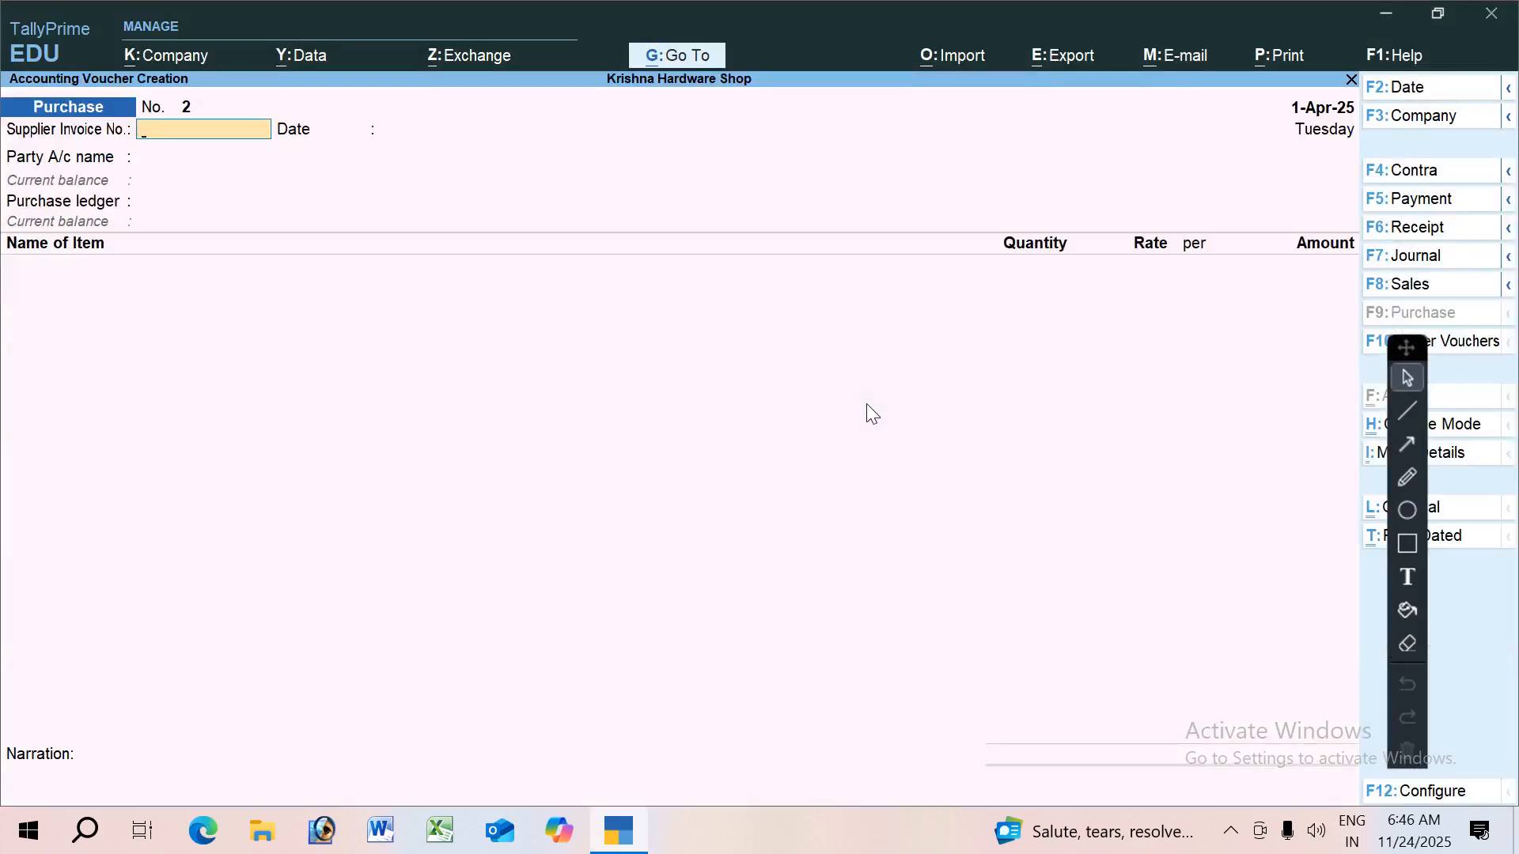
Step: List the other voucher types, including the inactive ones
{"action": "key", "text": "F10"}
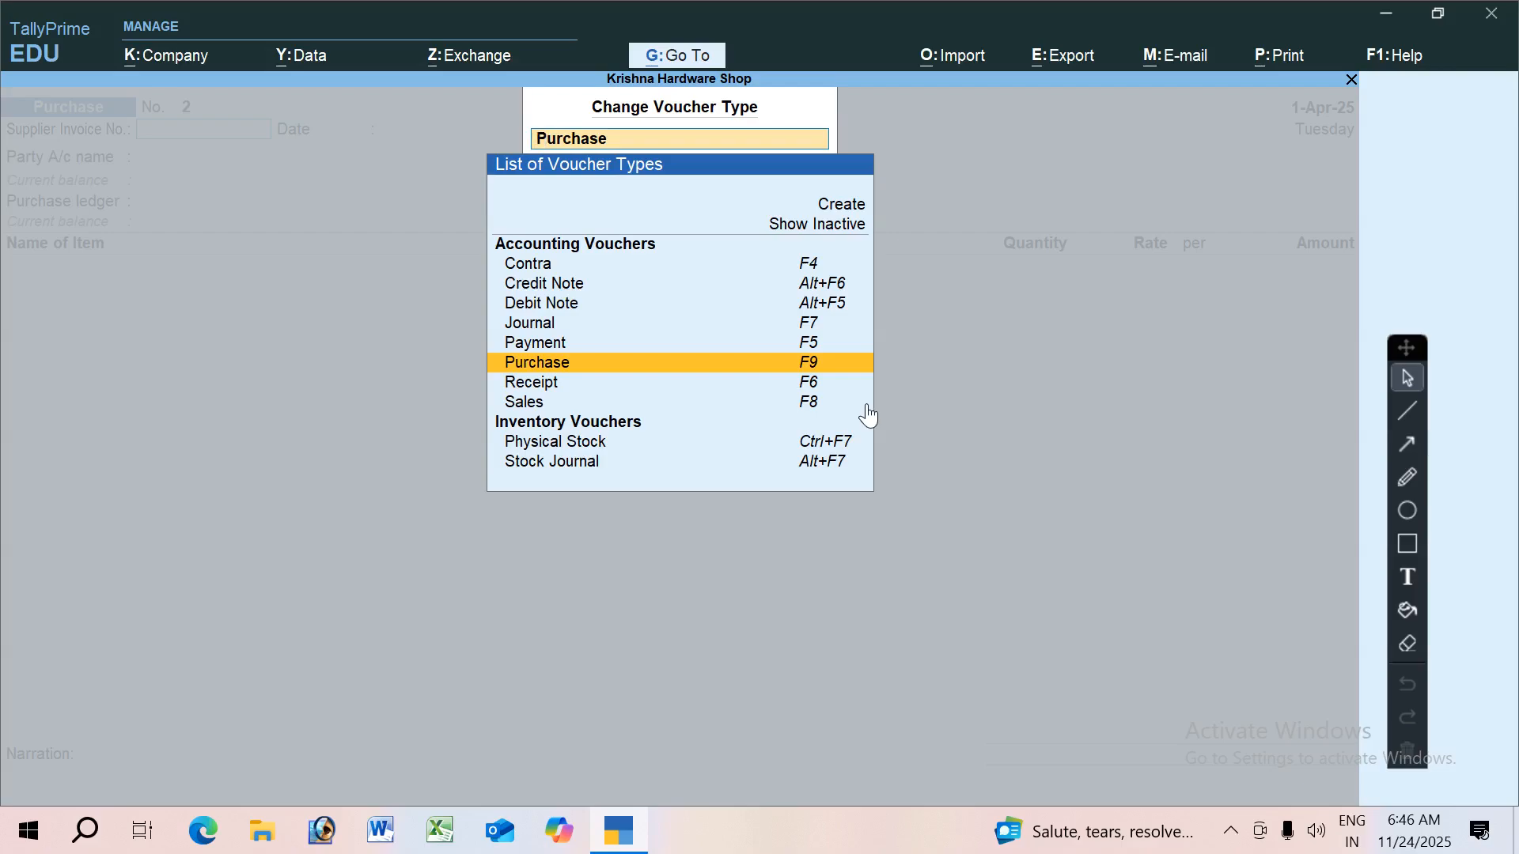
{"action": "key", "text": "Up"}
{"action": "key", "text": "Up"}
{"action": "key", "text": "Up"}
{"action": "key", "text": "Up"}
{"action": "key", "text": "Up"}
{"action": "key", "text": "Up"}
{"action": "key", "text": "Up"}
{"action": "key", "text": "Return"}
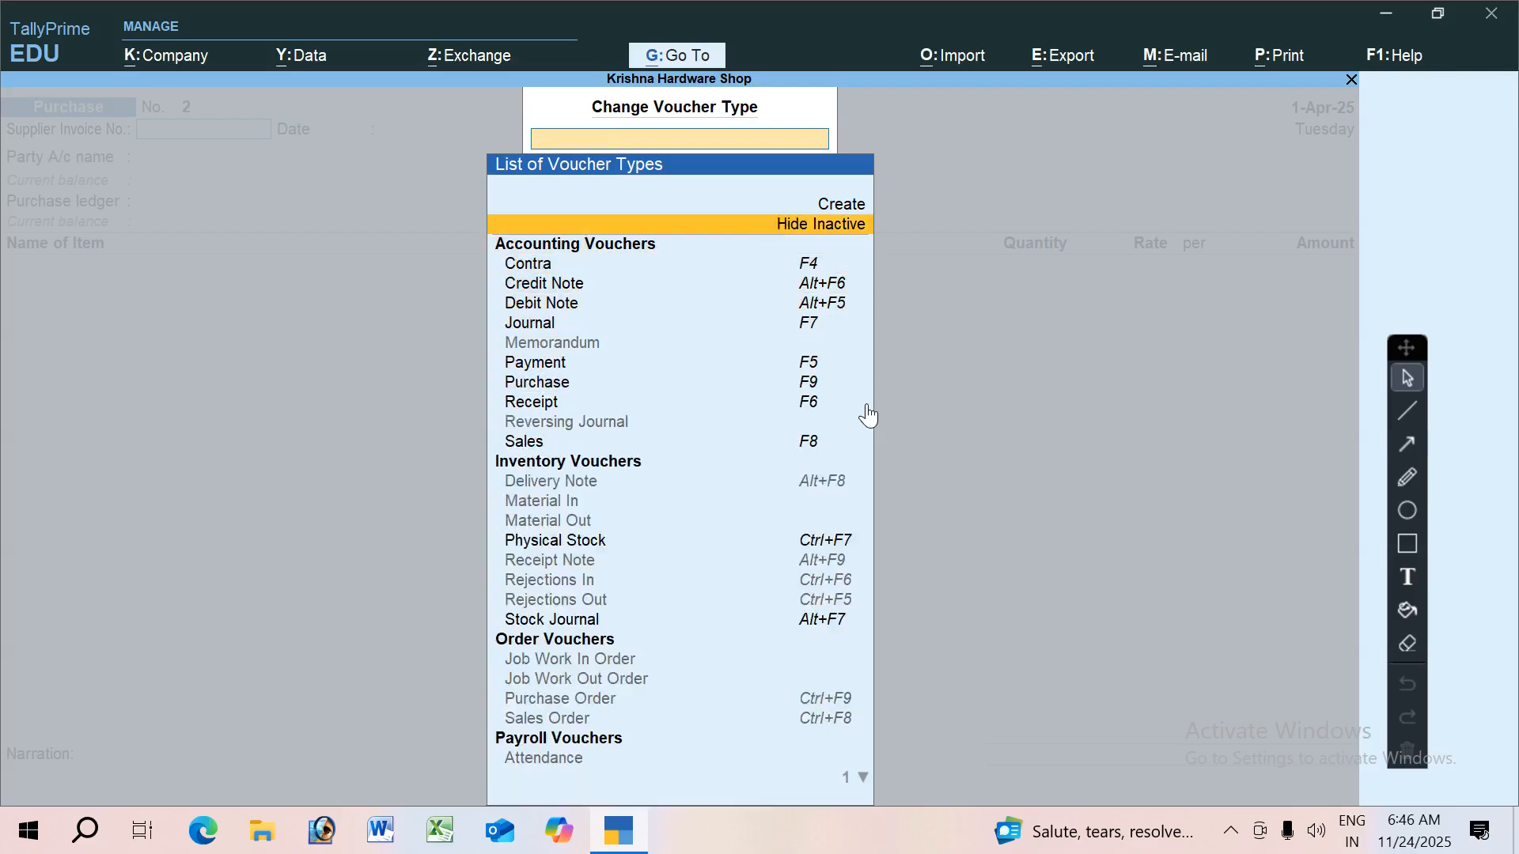
Step: Choose Sales Order from the inactive voucher types and activate it
{"action": "key", "text": "Down"}
{"action": "key", "text": "Down"}
{"action": "key", "text": "Down"}
{"action": "key", "text": "Down"}
{"action": "key", "text": "Down"}
{"action": "key", "text": "Down"}
{"action": "key", "text": "Down"}
{"action": "key", "text": "Down"}
{"action": "key", "text": "Down"}
{"action": "key", "text": "Down"}
{"action": "key", "text": "Down"}
{"action": "key", "text": "Down"}
{"action": "key", "text": "Down"}
{"action": "key", "text": "Down"}
{"action": "key", "text": "Down"}
{"action": "key", "text": "Down"}
{"action": "key", "text": "Down"}
{"action": "key", "text": "Down"}
{"action": "key", "text": "Down"}
{"action": "key", "text": "Down"}
{"action": "key", "text": "Down"}
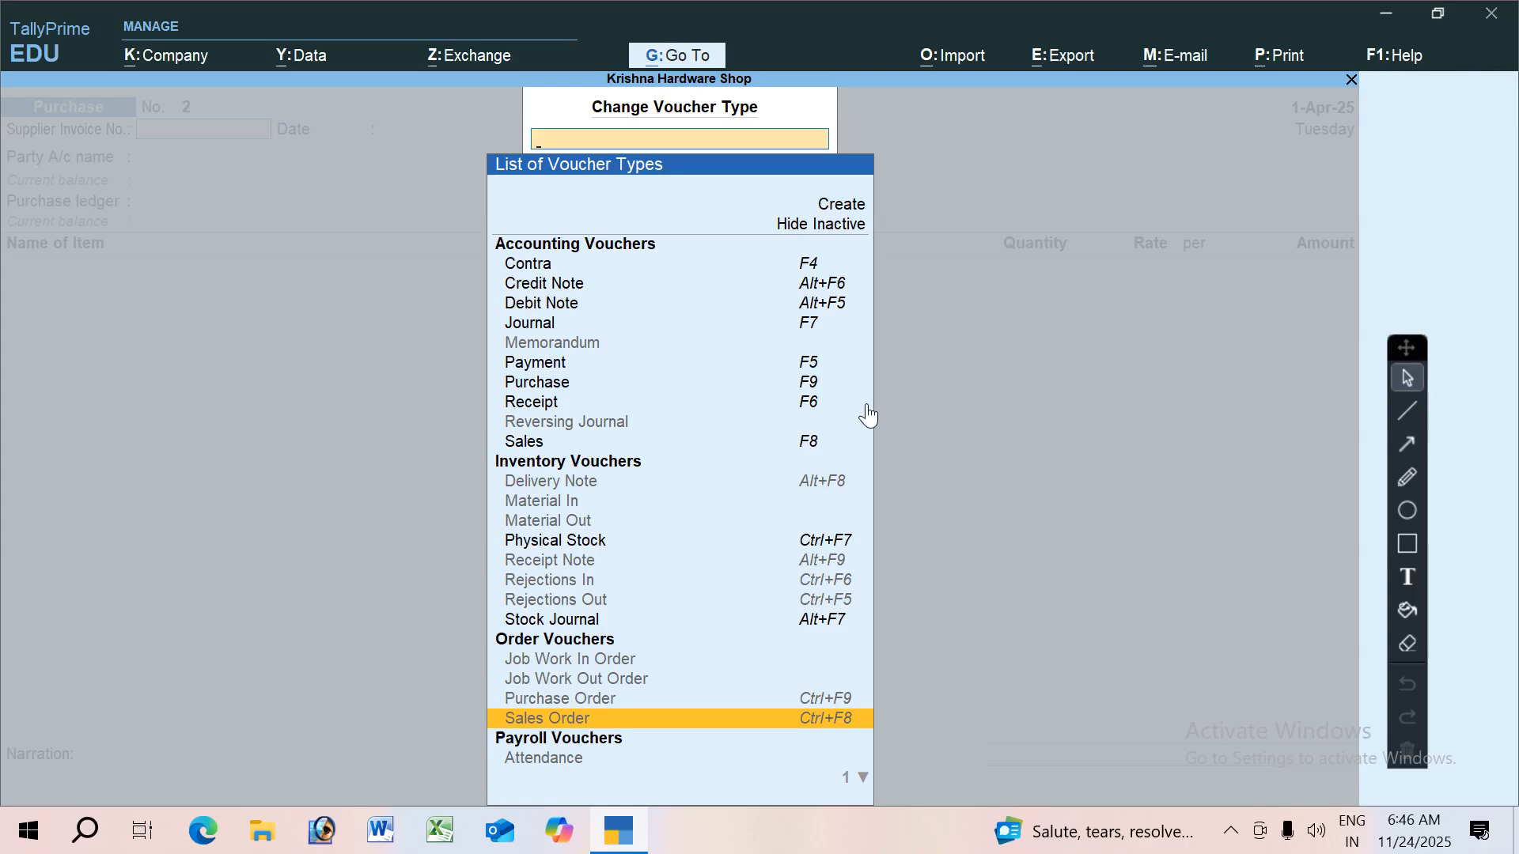
{"action": "key", "text": "Return"}
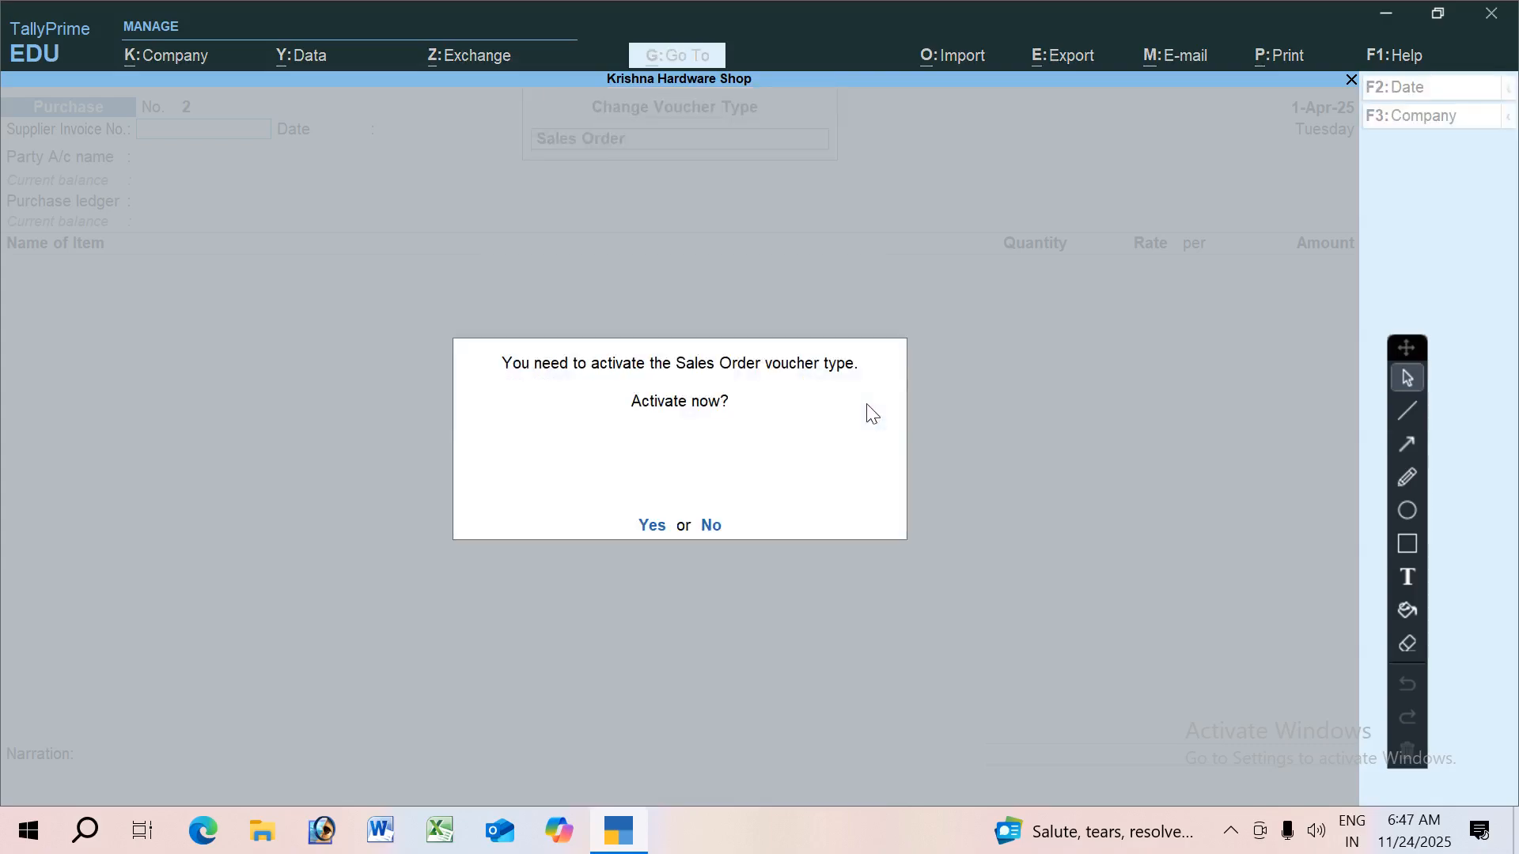
{"action": "key", "text": "y"}
Step: Create a party ledger with the customer's full name under Sundry Debtors, keep the default details, and save it
{"action": "key", "text": "alt+c"}
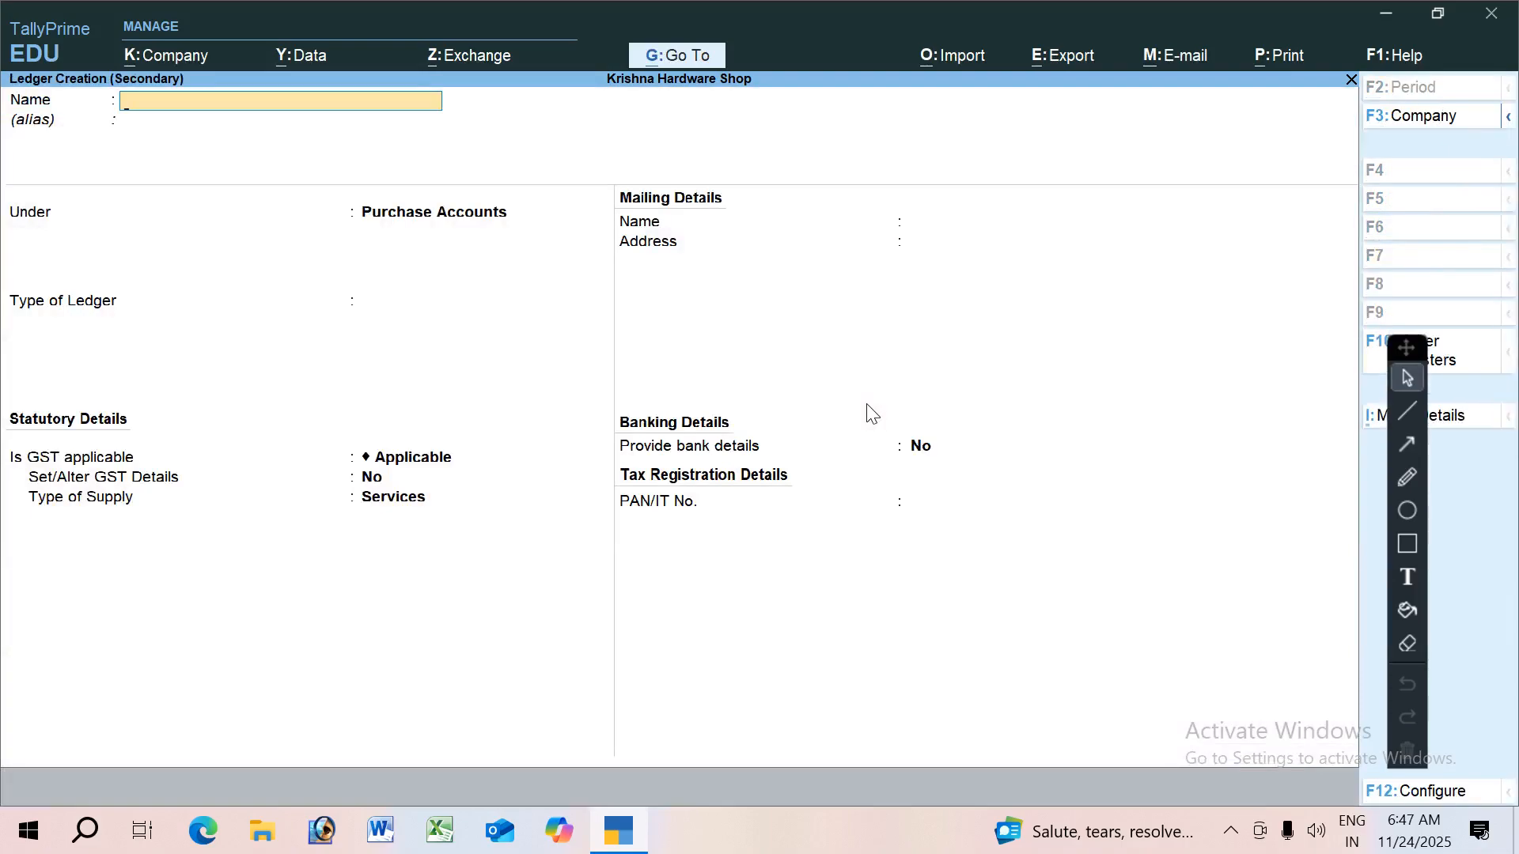
{"action": "type", "text": "Rahul Sharma"}
{"action": "key", "text": "Return"}
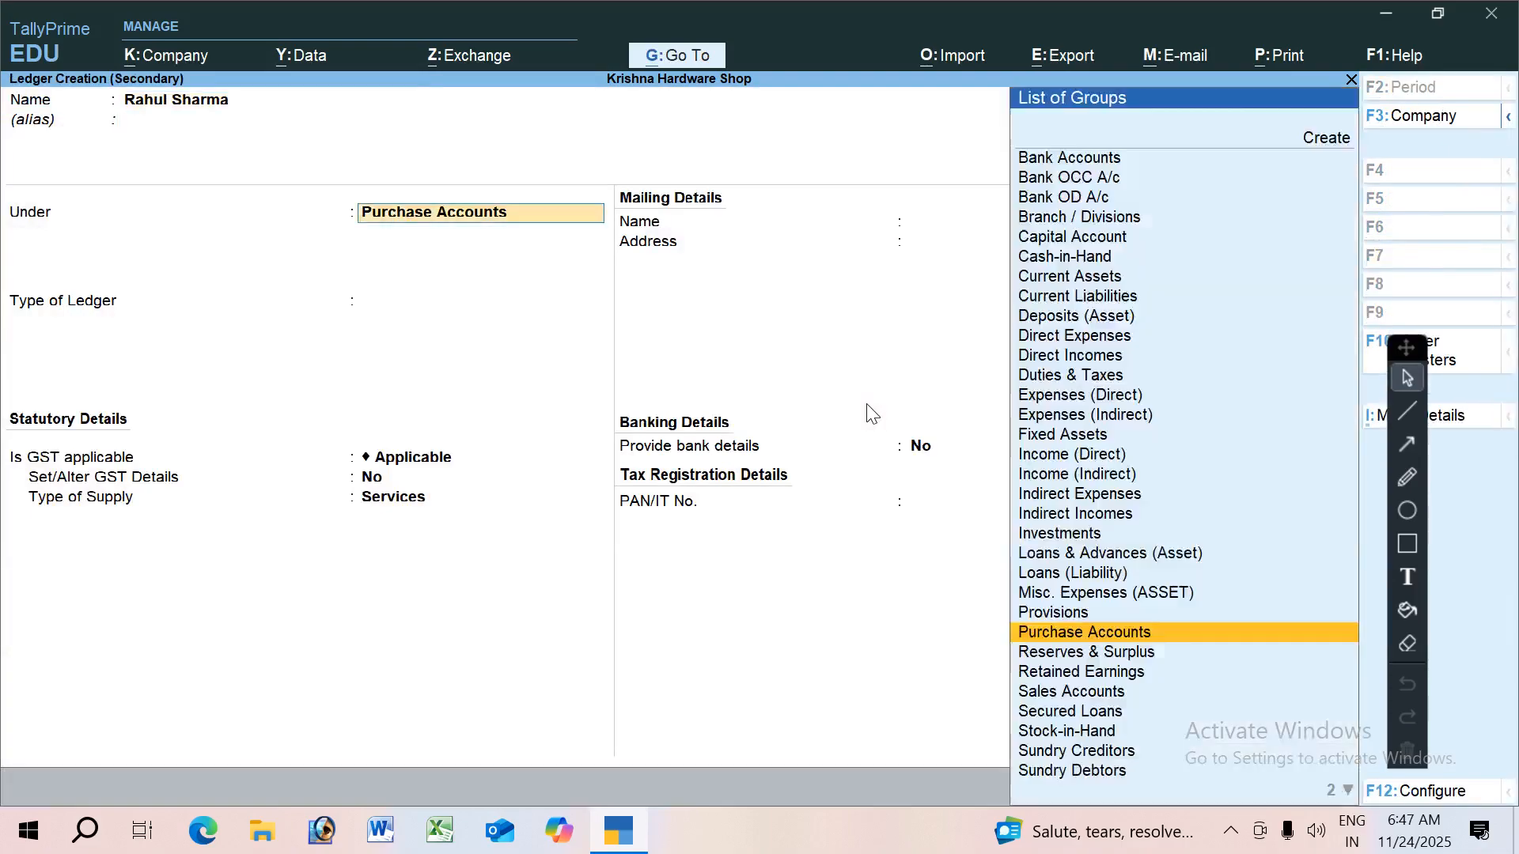
{"action": "type", "text": "S"}
{"action": "key", "text": "Down"}
{"action": "key", "text": "Down"}
{"action": "key", "text": "Down"}
{"action": "key", "text": "Down"}
{"action": "key", "text": "Return"}
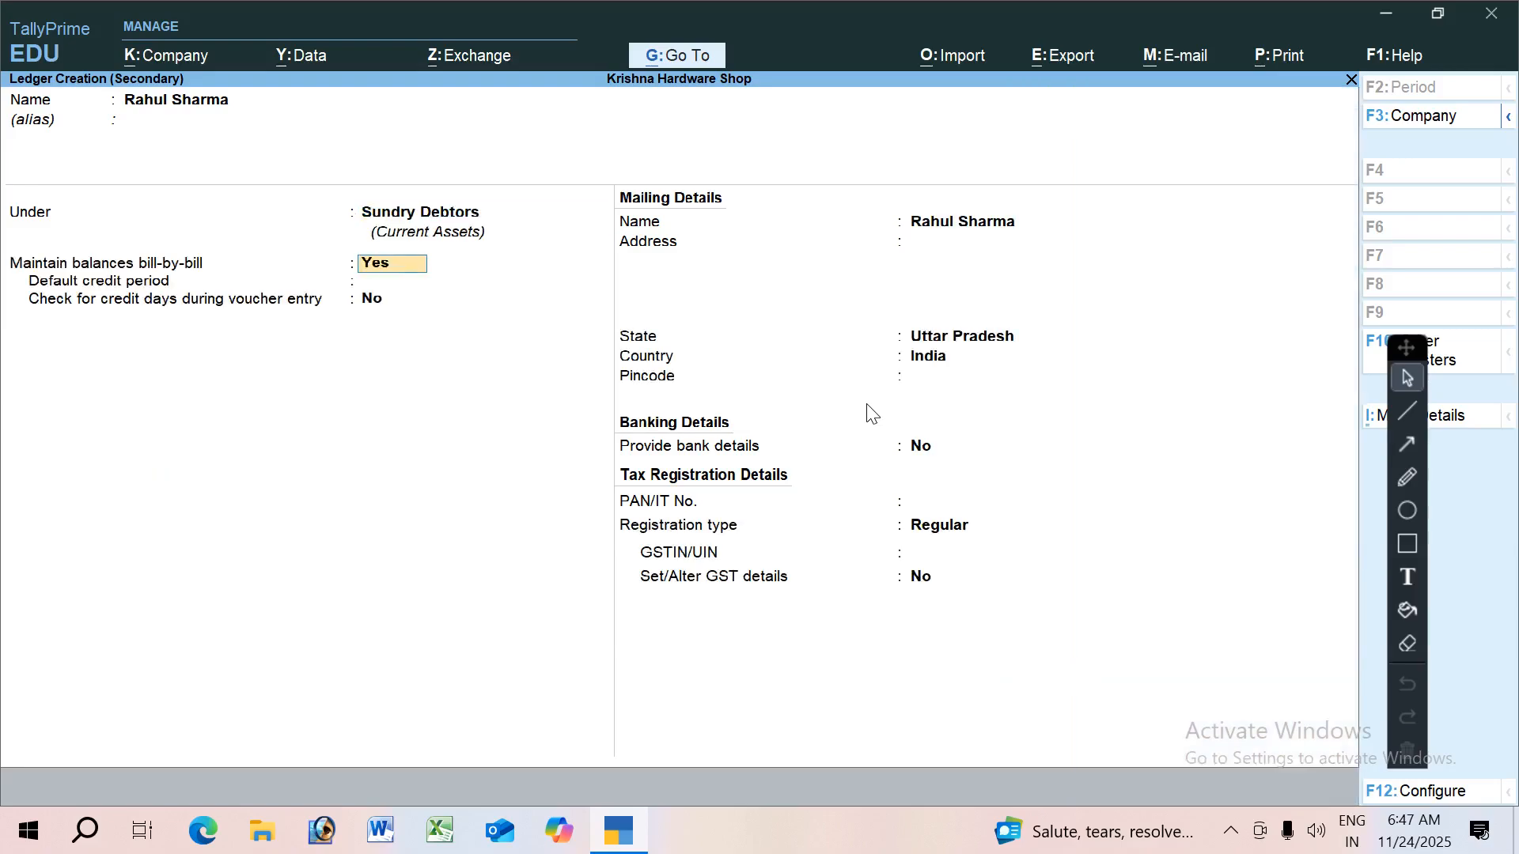
{"action": "key", "text": "Return"}
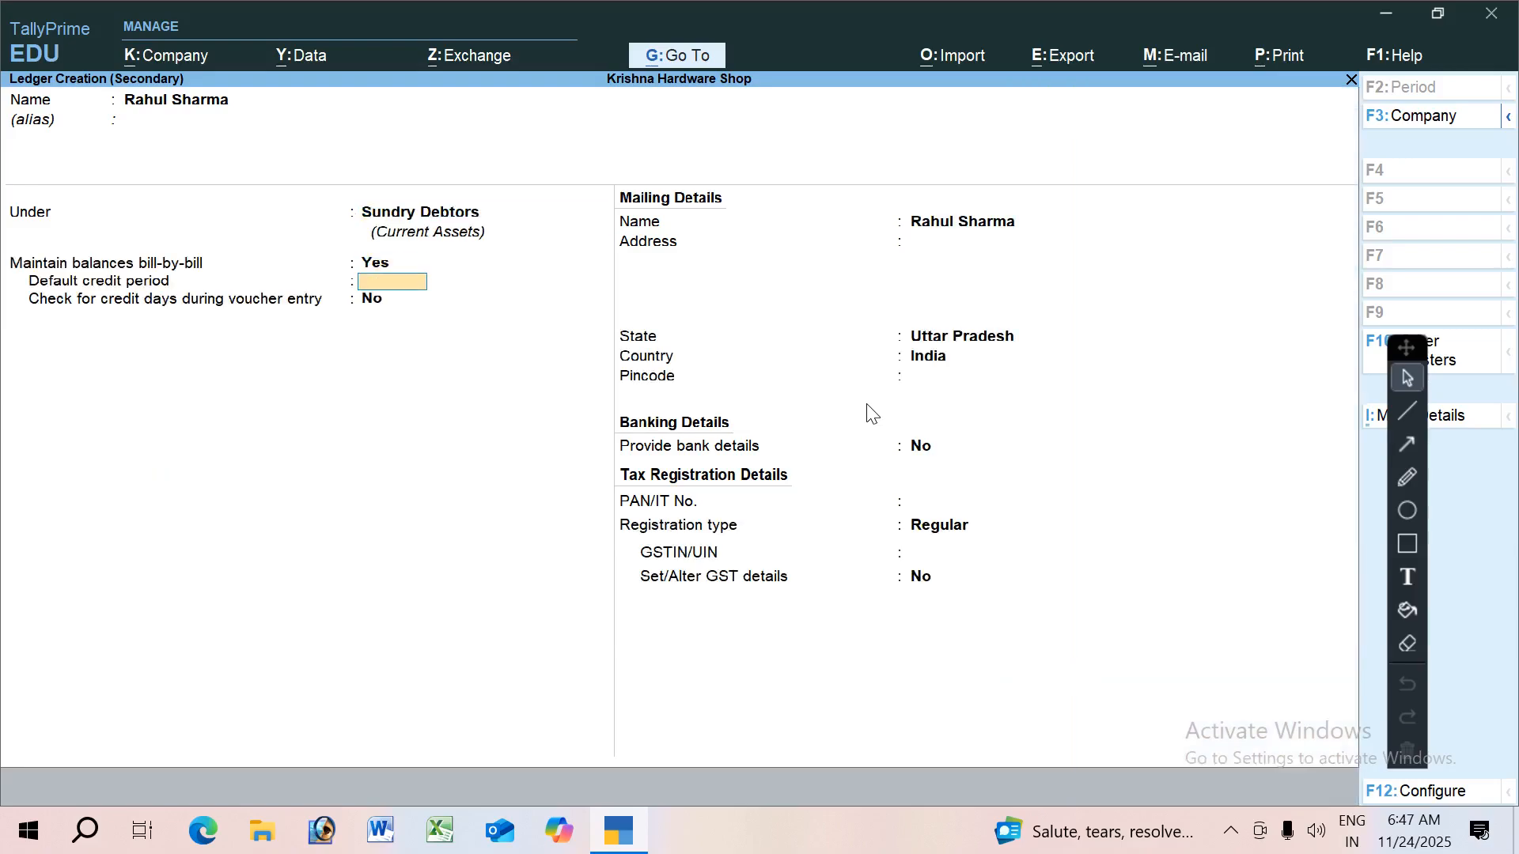
{"action": "key", "text": "Return"}
{"action": "key", "text": "Return"}
{"action": "key", "text": "Return"}
{"action": "key", "text": "Return"}
{"action": "key", "text": "Return"}
{"action": "key", "text": "ctrl"}
{"action": "key", "text": "ctrl+a"}
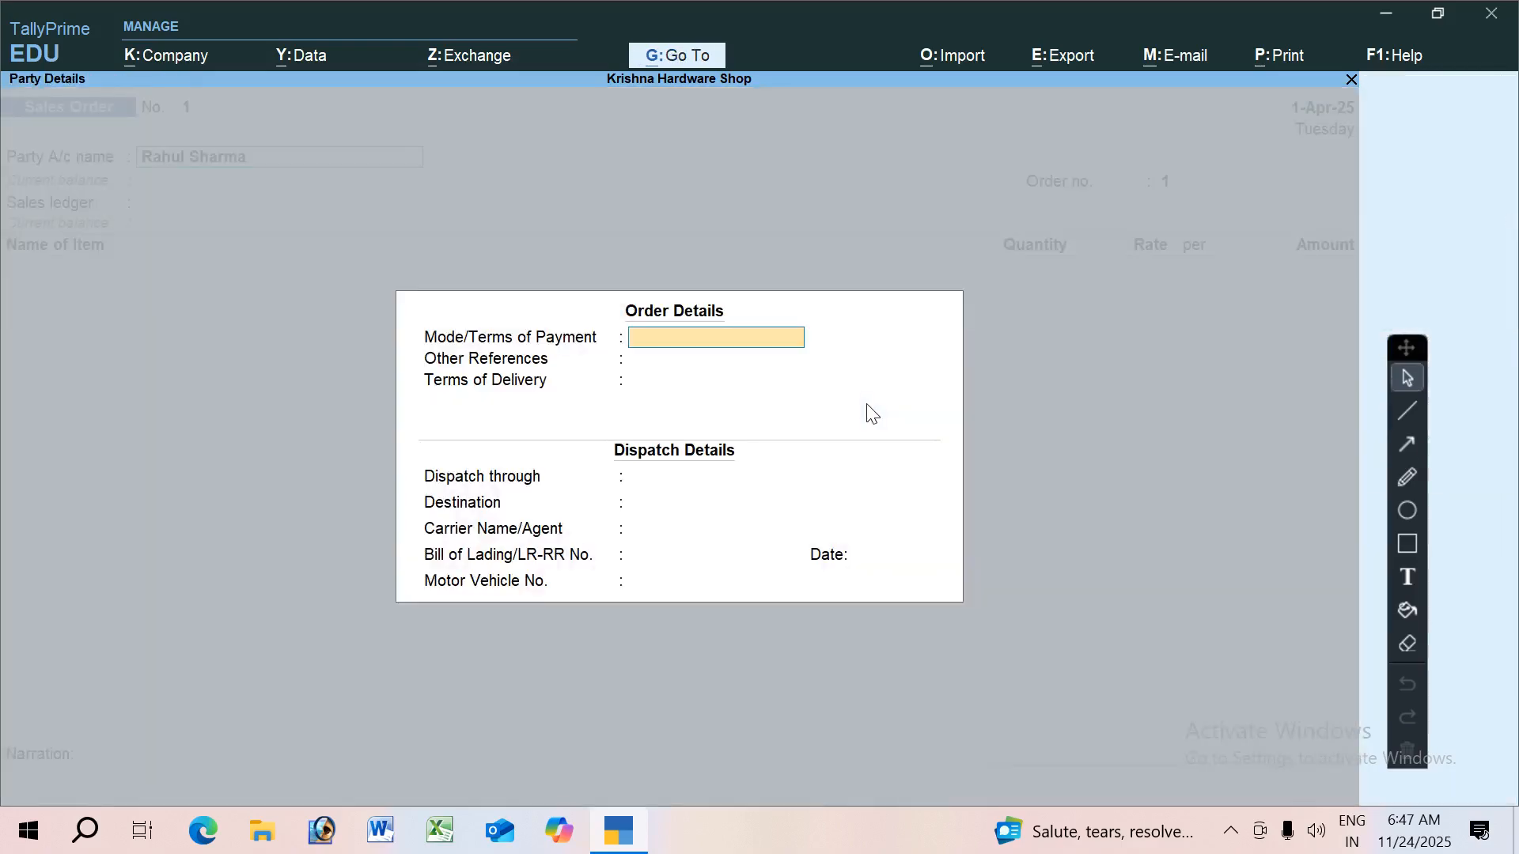
Step: Fill in the order details with payment terms Cash, other references Bank and delivery terms 3 Days
{"action": "type", "text": "Cash"}
{"action": "key", "text": "Return"}
{"action": "type", "text": "Bank"}
{"action": "key", "text": "Return"}
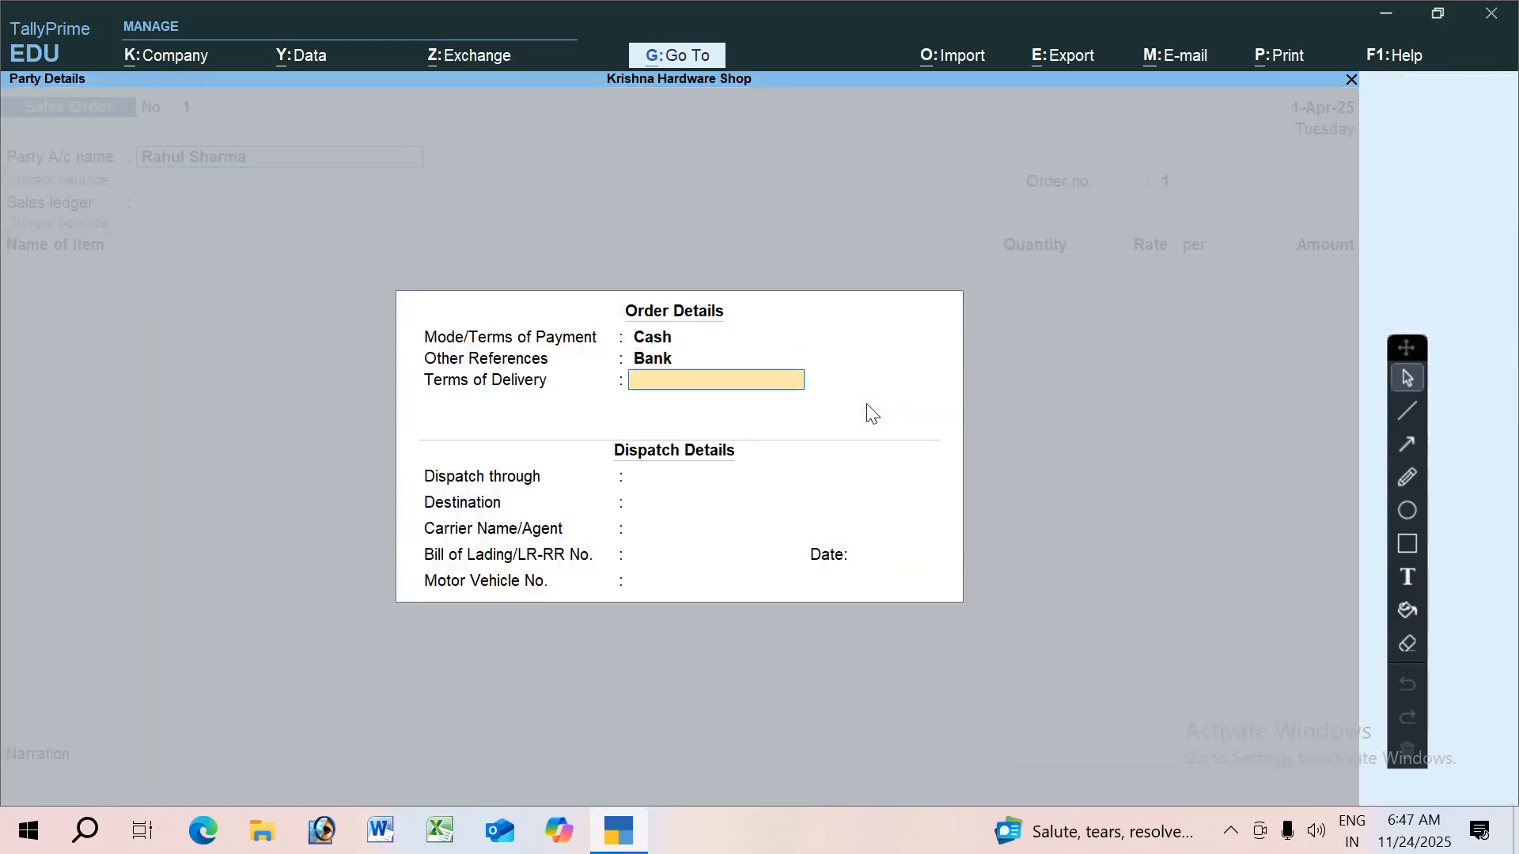
{"action": "type", "text": "3 Days"}
{"action": "key", "text": "Return"}
Step: Set dispatch through to By Transport and destination to Goverdhan, then accept the dispatch and party details
{"action": "type", "text": "By t"}
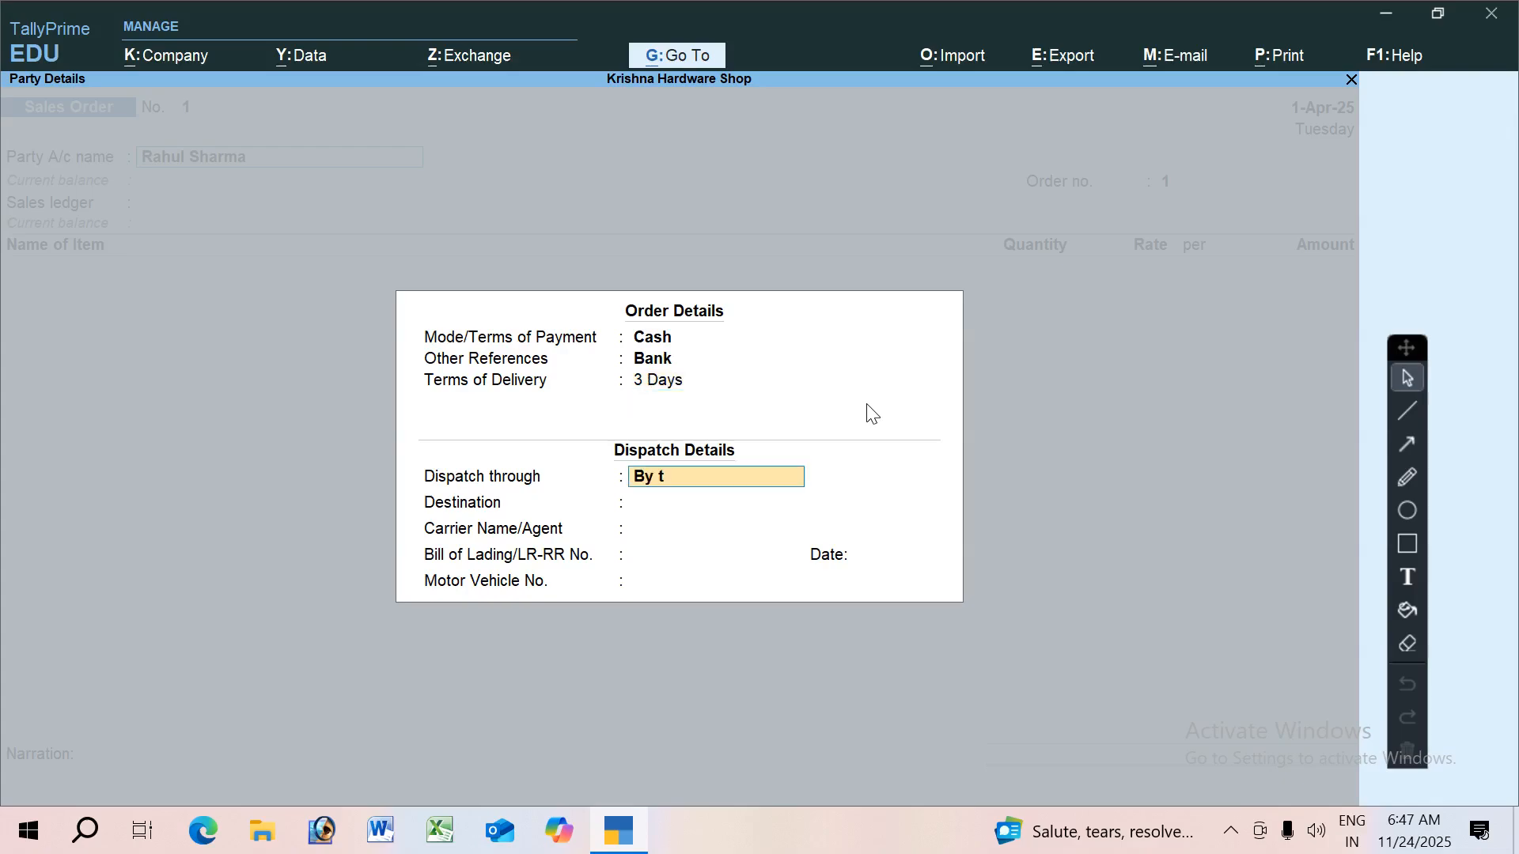
{"action": "type", "text": "tra"}
{"action": "key", "text": "BackSpace"}
{"action": "key", "text": "BackSpace"}
{"action": "type", "text": "ransport"}
{"action": "key", "text": "Return"}
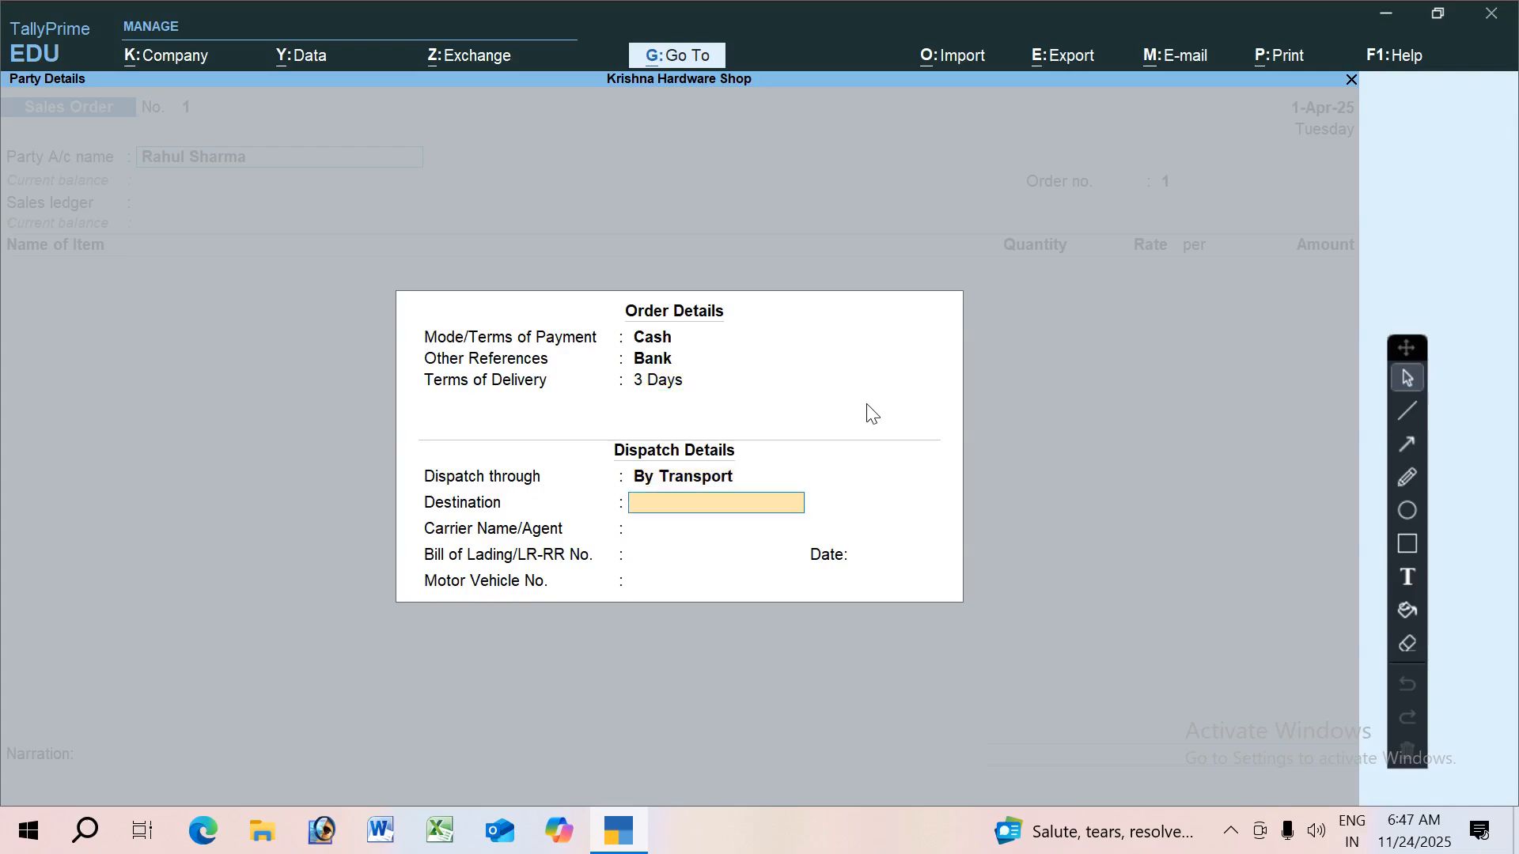
{"action": "type", "text": "Goverdhan"}
{"action": "key", "text": "Return"}
{"action": "key", "text": "Return"}
{"action": "key", "text": "Return"}
{"action": "key", "text": "Return"}
{"action": "key", "text": "Return"}
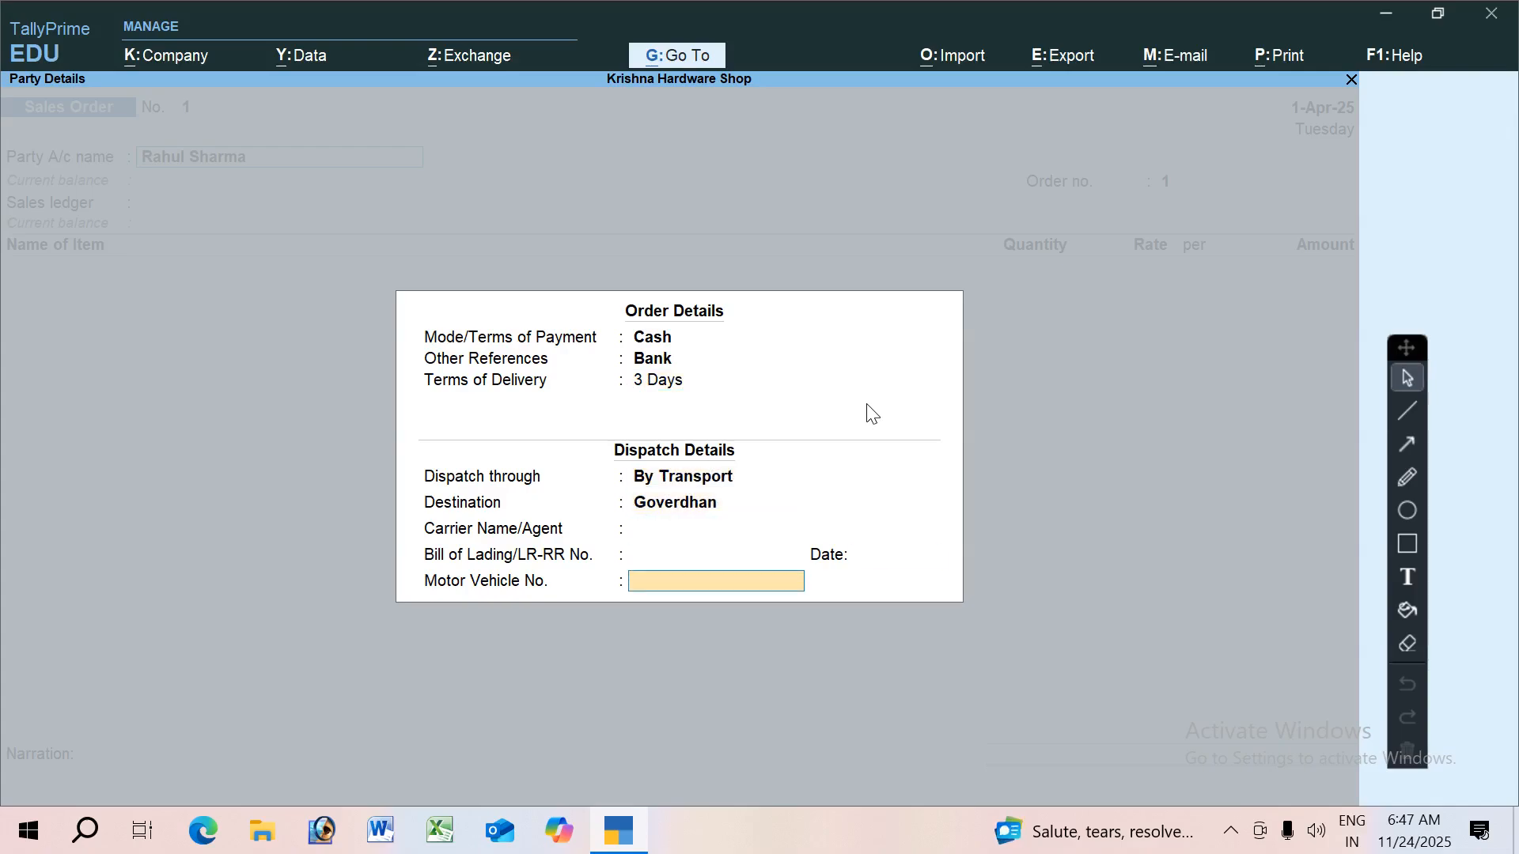
{"action": "key", "text": "Return"}
{"action": "key", "text": "Return"}
{"action": "key", "text": "Return"}
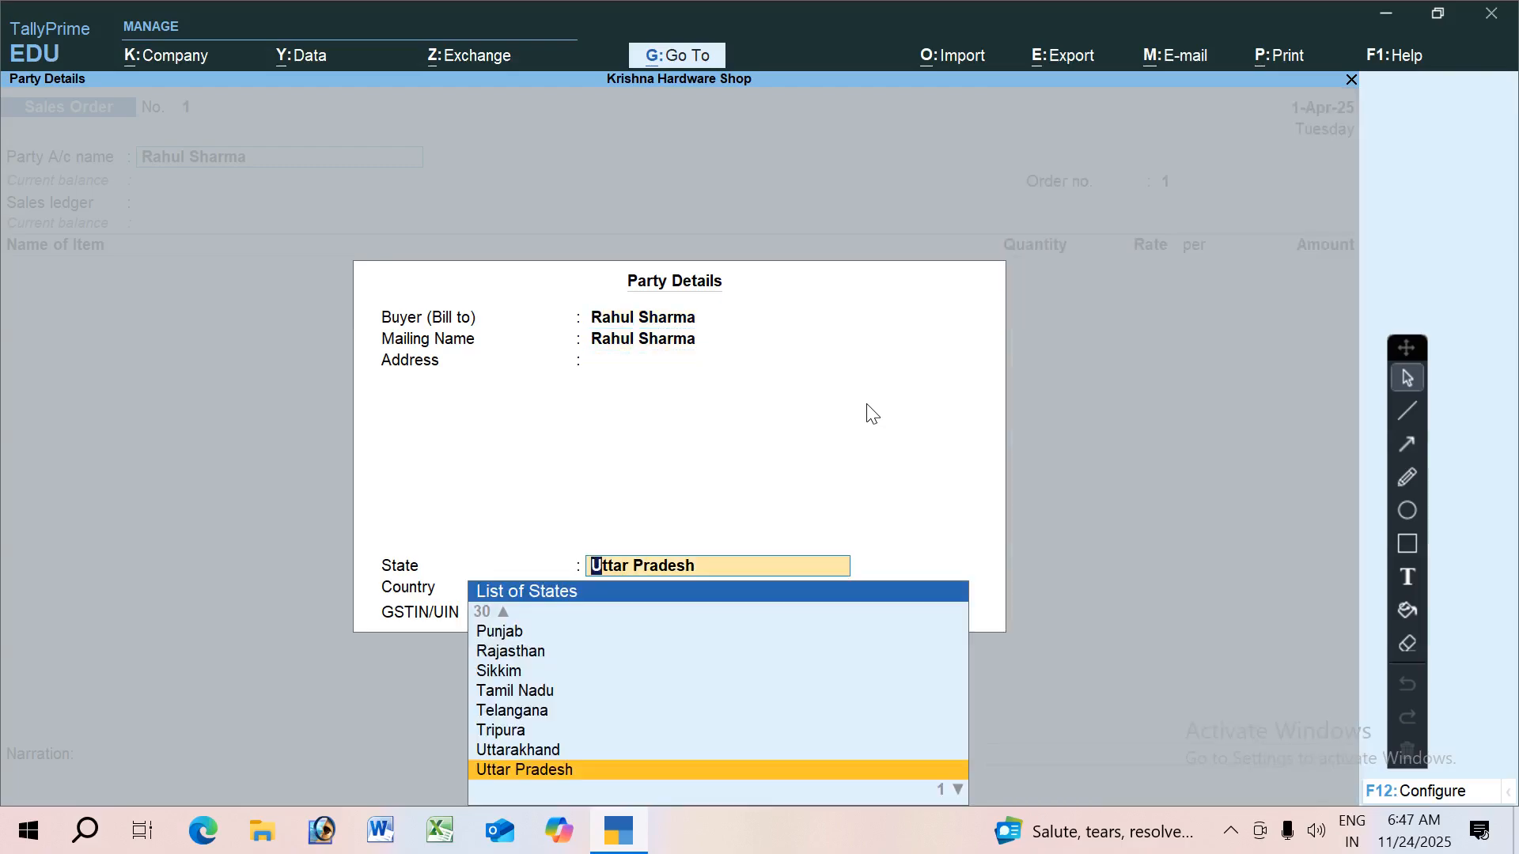
{"action": "key", "text": "ctrl+a"}
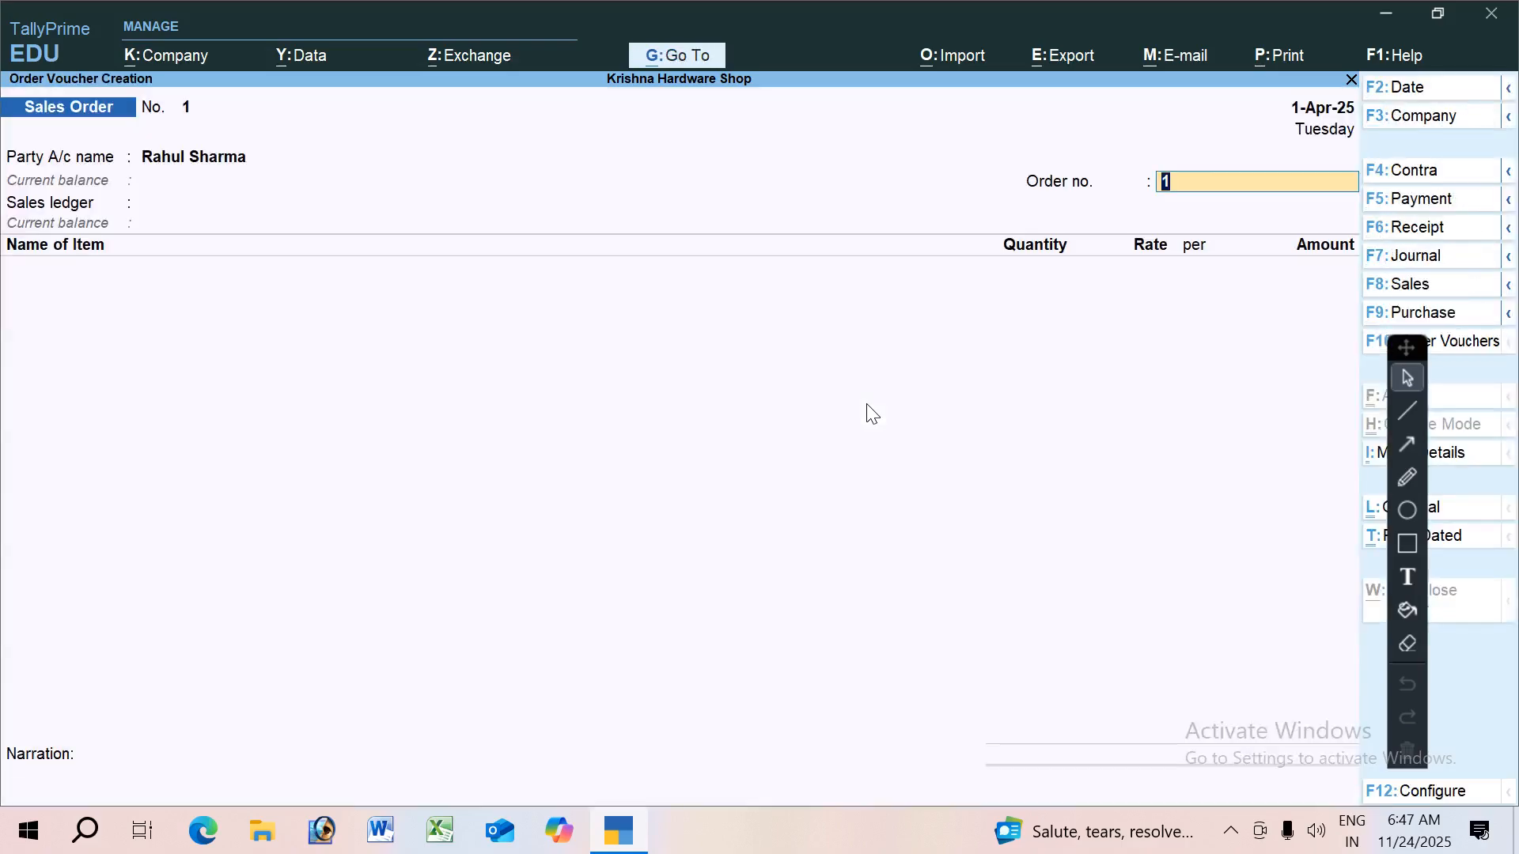
Step: Enter the order number and create a Sales ledger under Sales Accounts for the sales order
{"action": "type", "text": "23"}
{"action": "key", "text": "Return"}
{"action": "key", "text": "alt+c"}
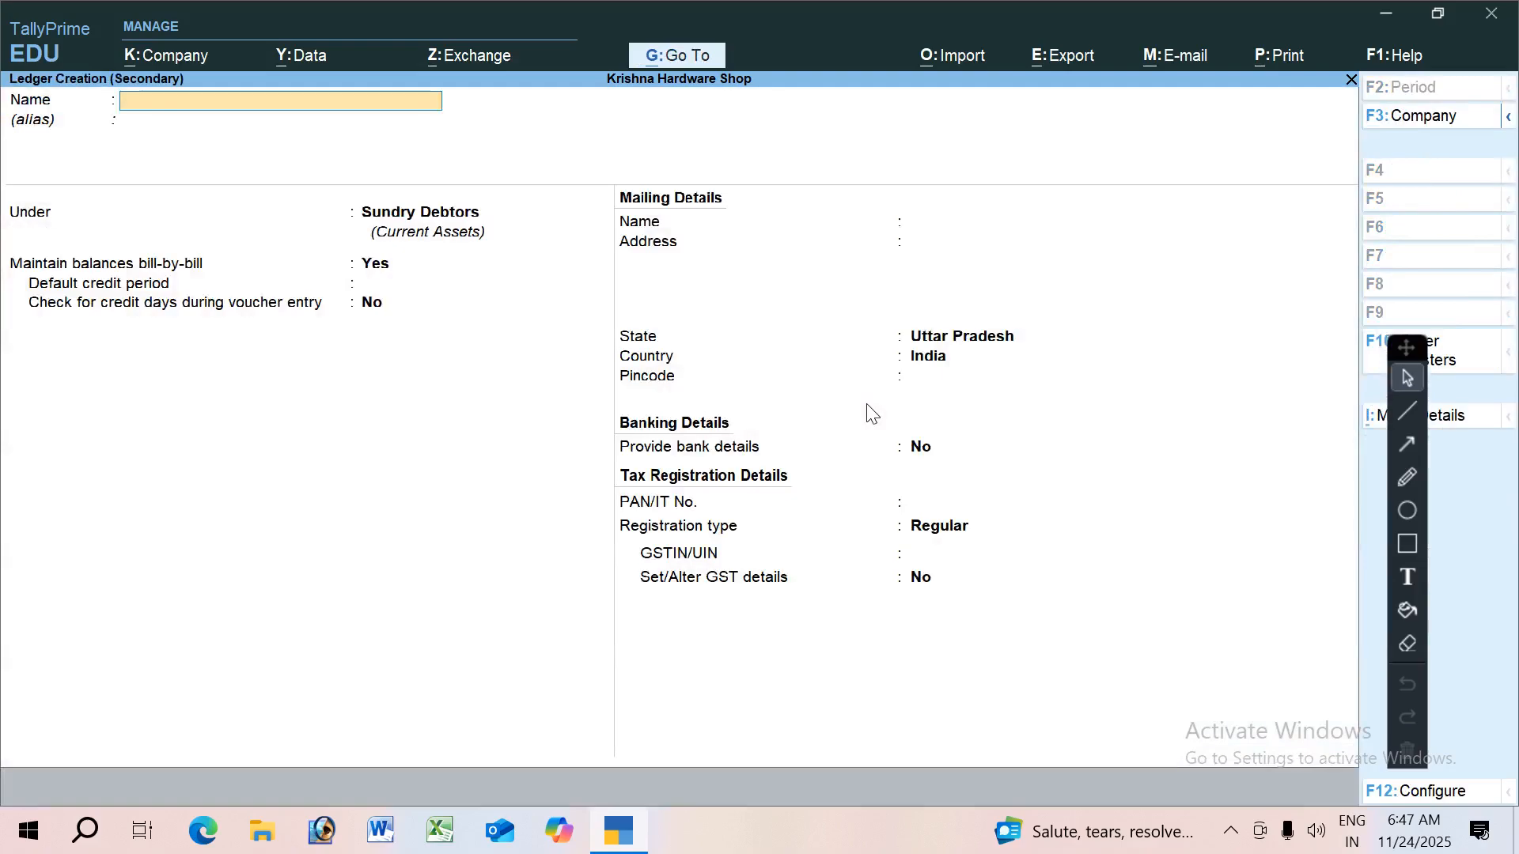
{"action": "type", "text": "Sales"}
{"action": "key", "text": "Return"}
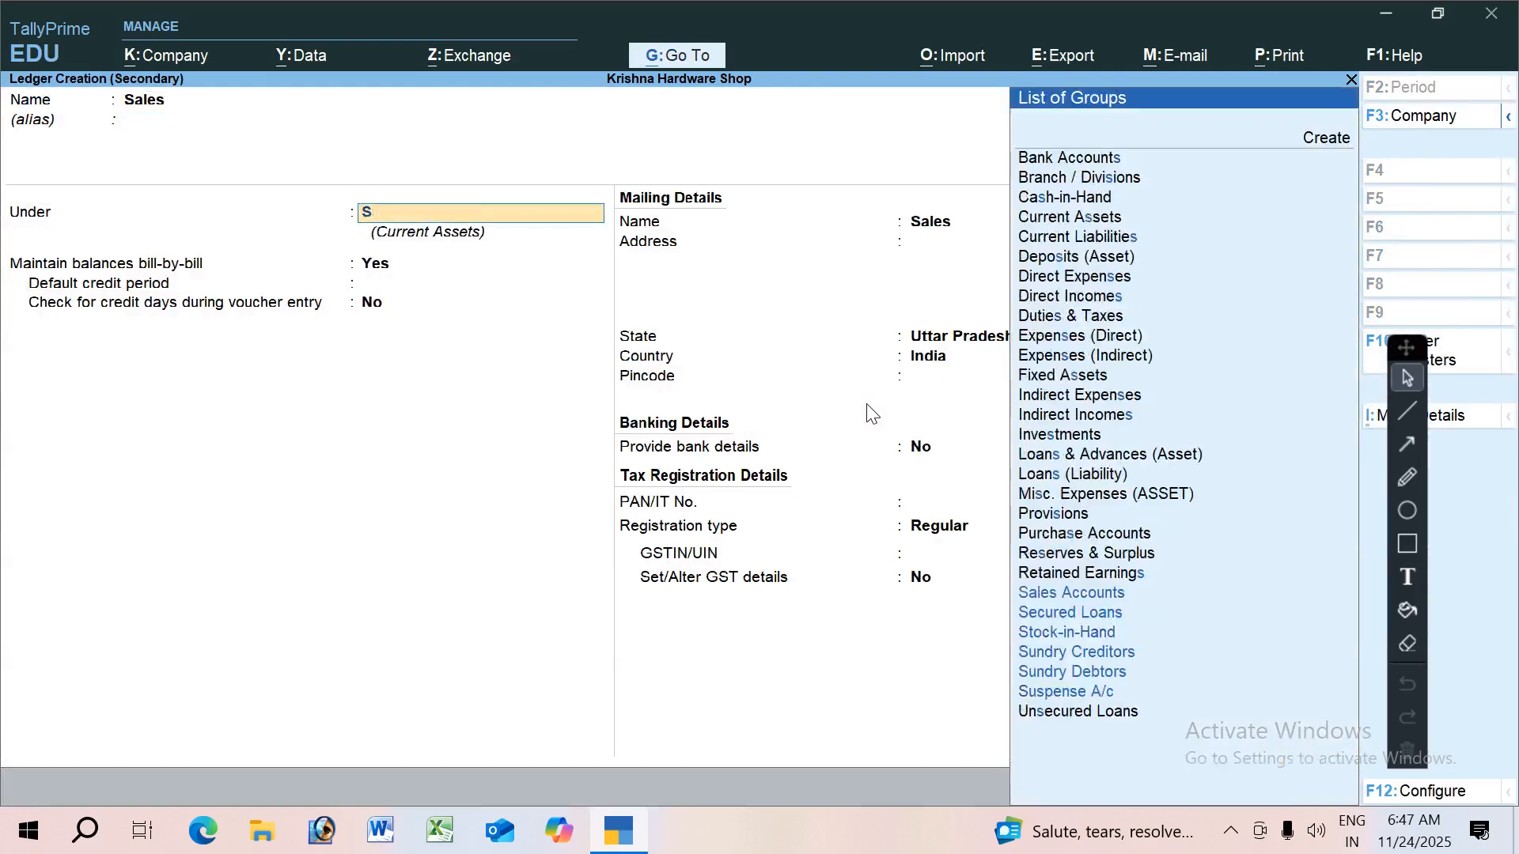
{"action": "type", "text": "Sa"}
{"action": "key", "text": "Return"}
{"action": "key", "text": "ctrl+a"}
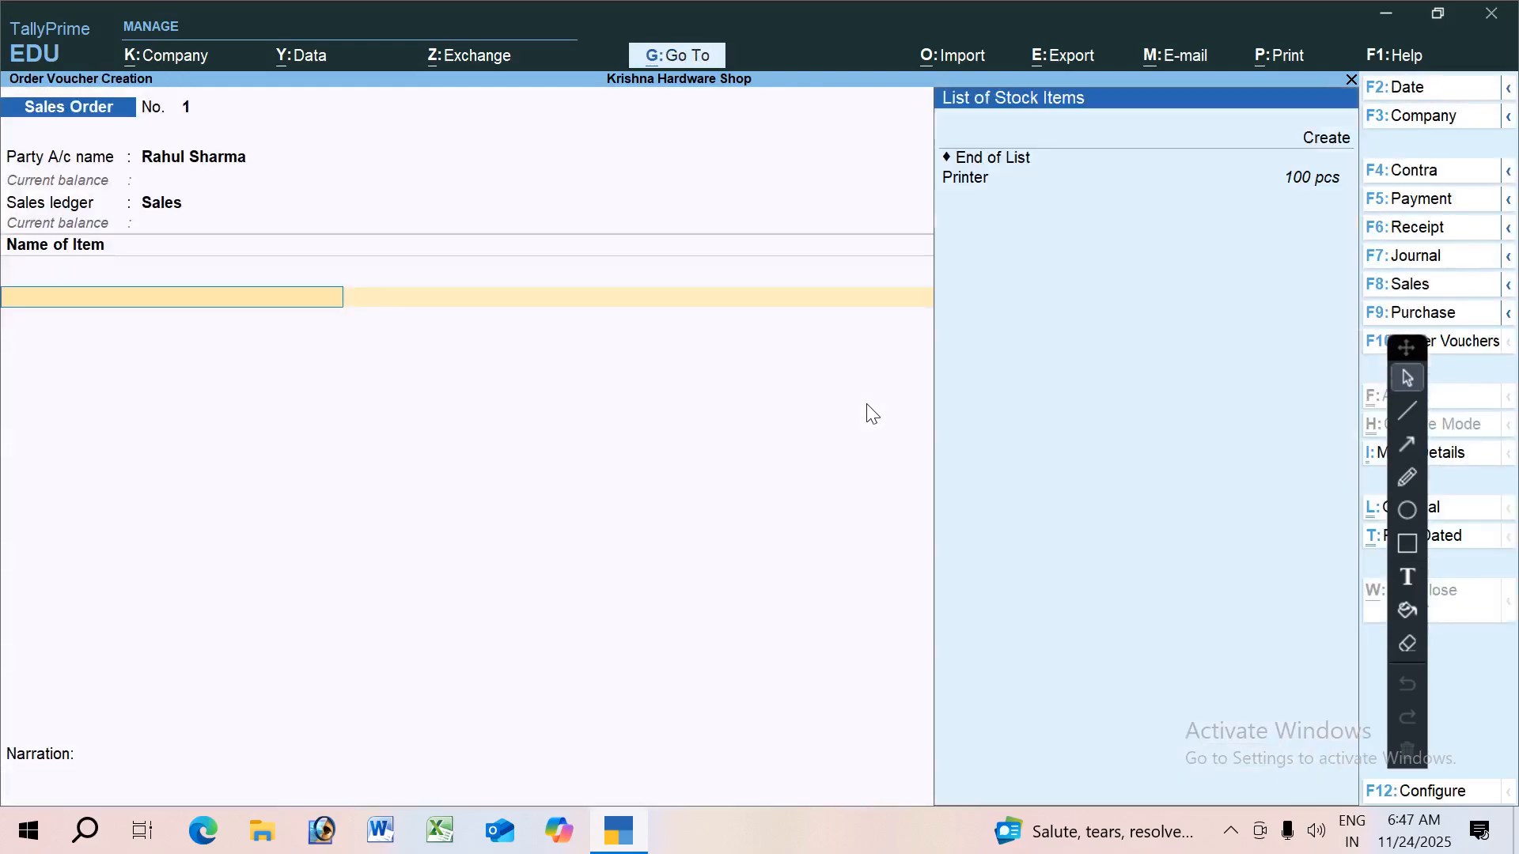
Step: Add 50 pcs of Printer at a rate of 18000, due on 1-Apr-25, and save the sales order
{"action": "key", "text": "Down"}
{"action": "key", "text": "Return"}
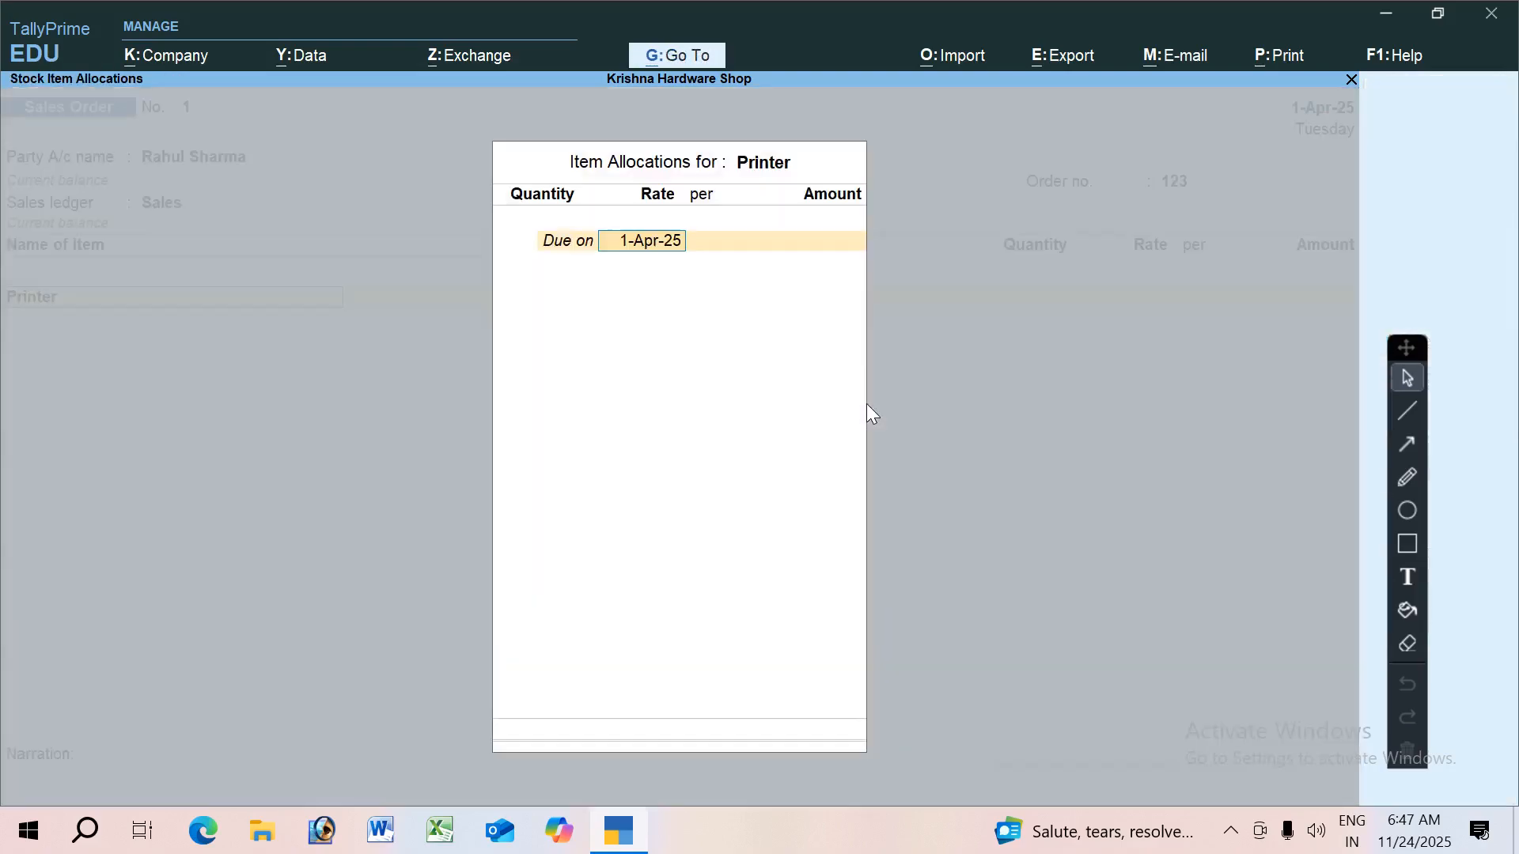
{"action": "type", "text": "50"}
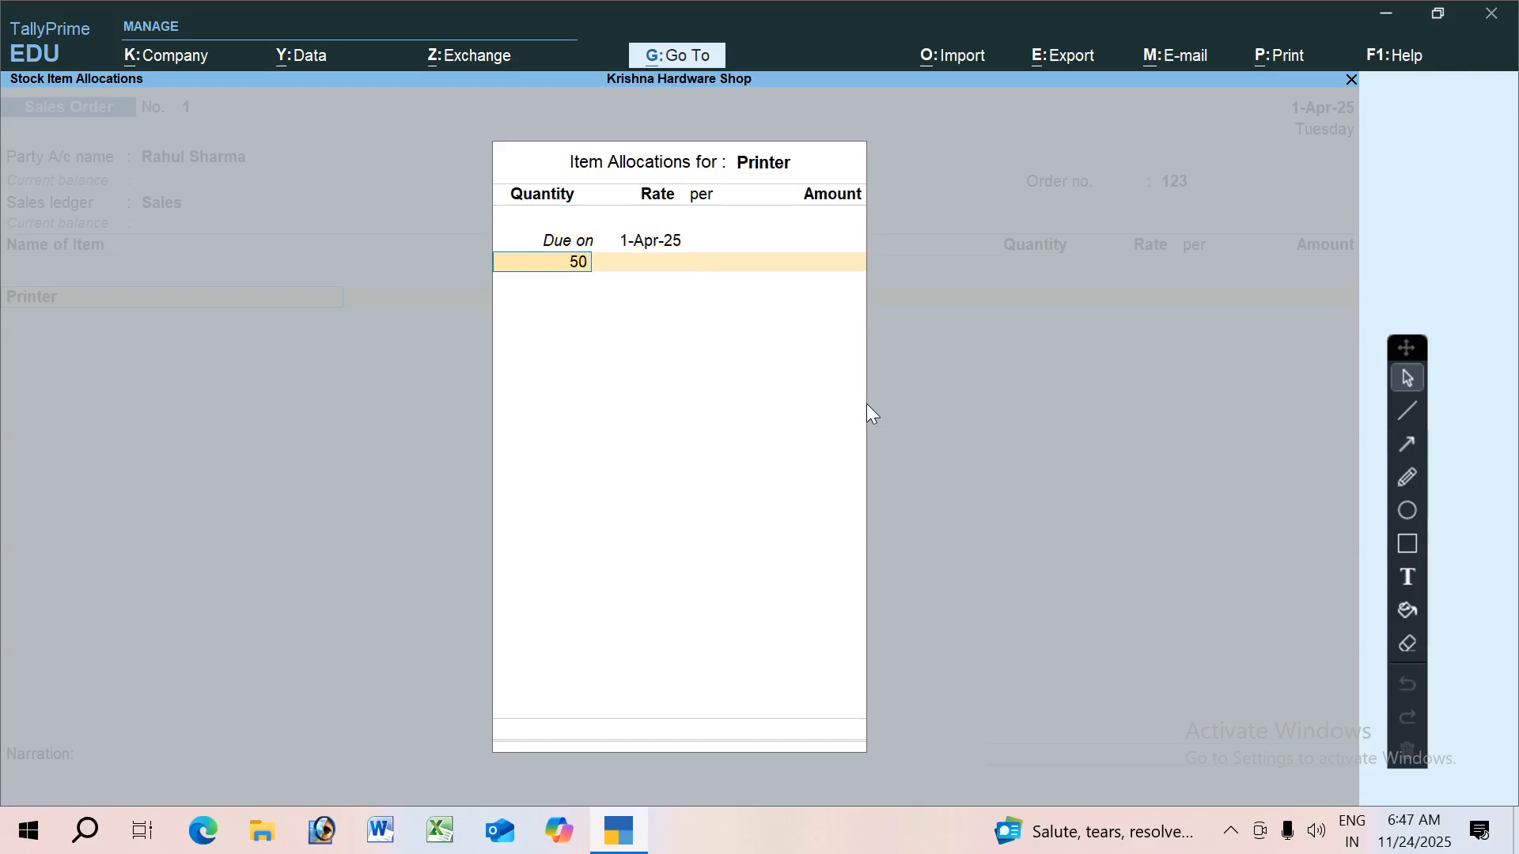
{"action": "key", "text": "Return"}
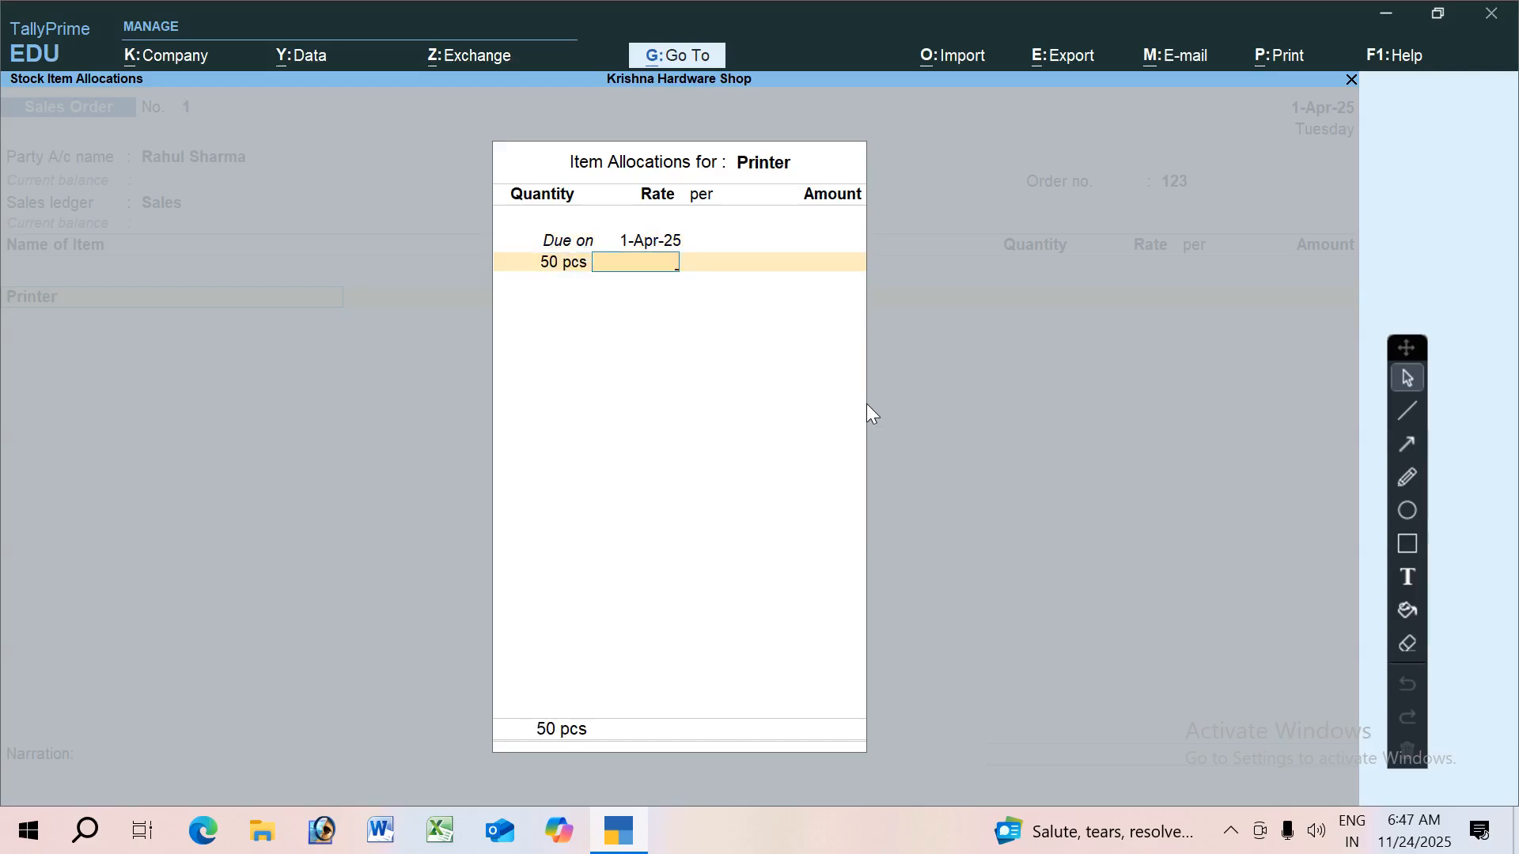
{"action": "type", "text": "18000"}
{"action": "key", "text": "Return"}
{"action": "key", "text": "Return"}
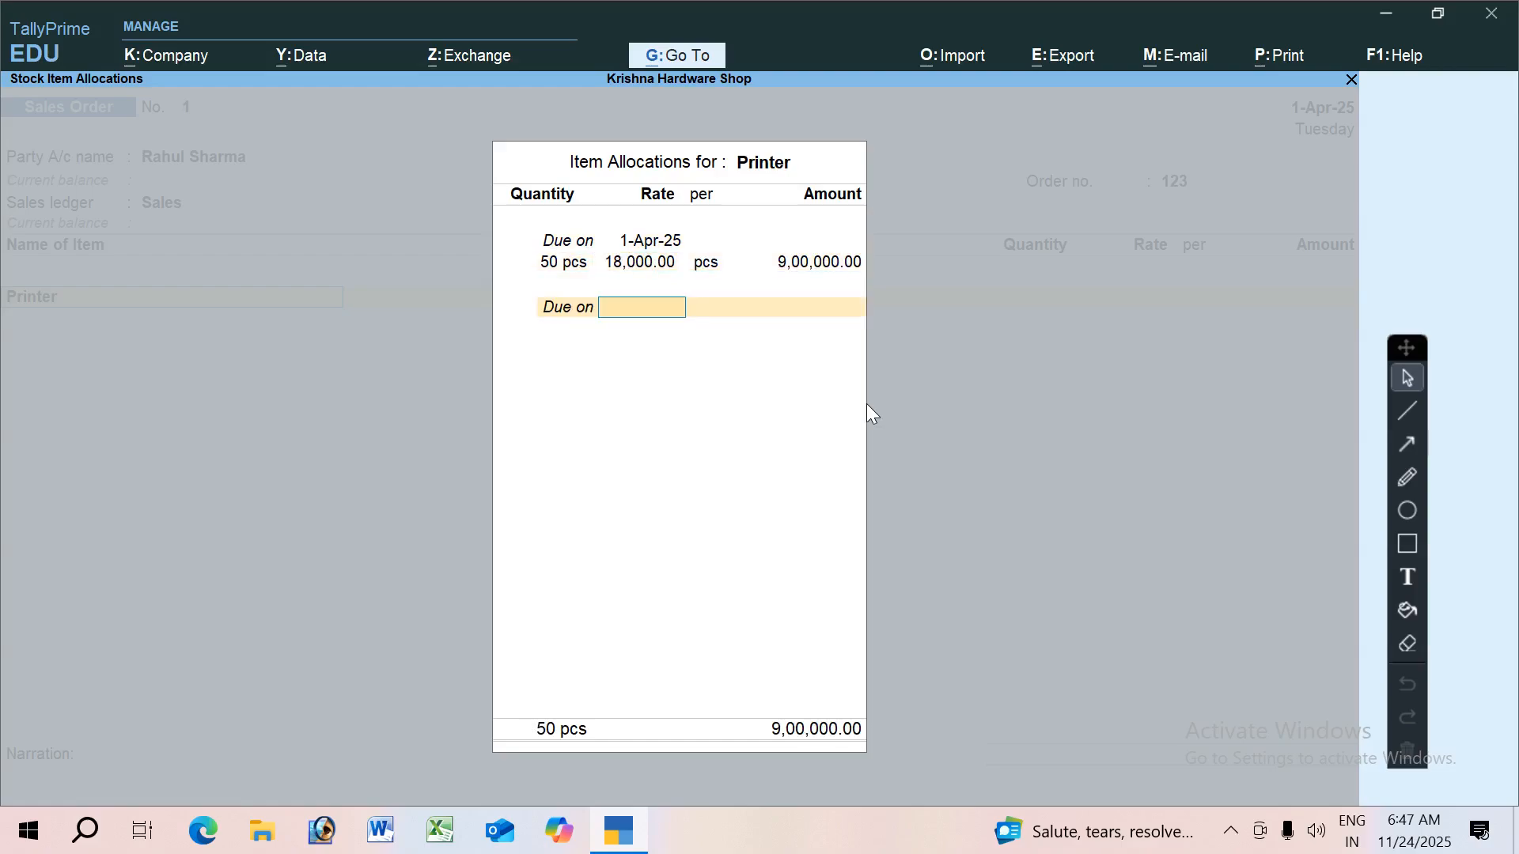
{"action": "key", "text": "Return"}
{"action": "key", "text": "Return"}
{"action": "key", "text": "Return"}
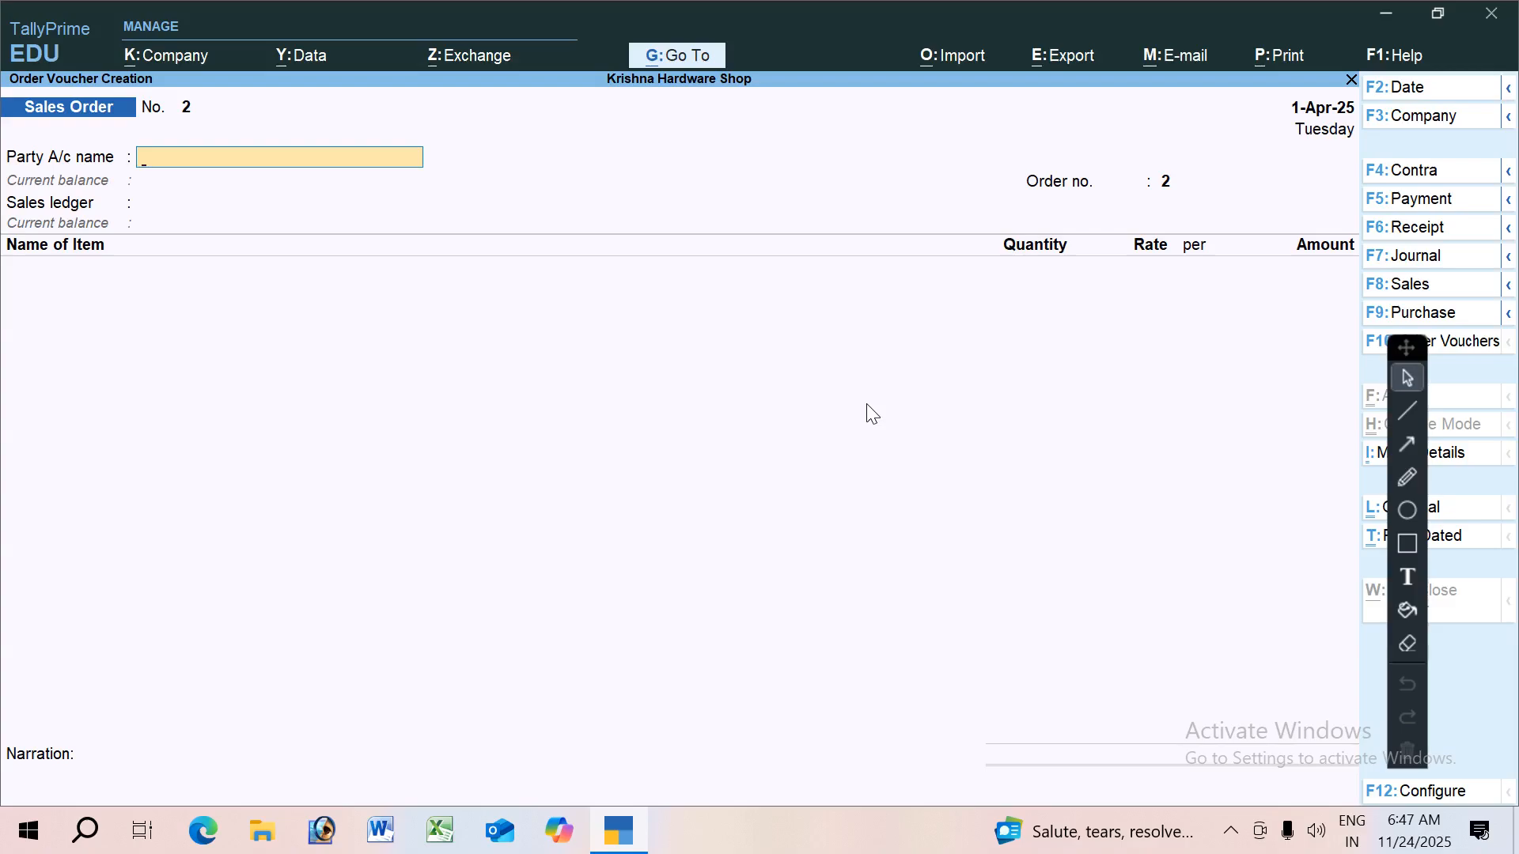
Step: Open the list of voucher types and include the inactive ones
{"action": "key", "text": "F10"}
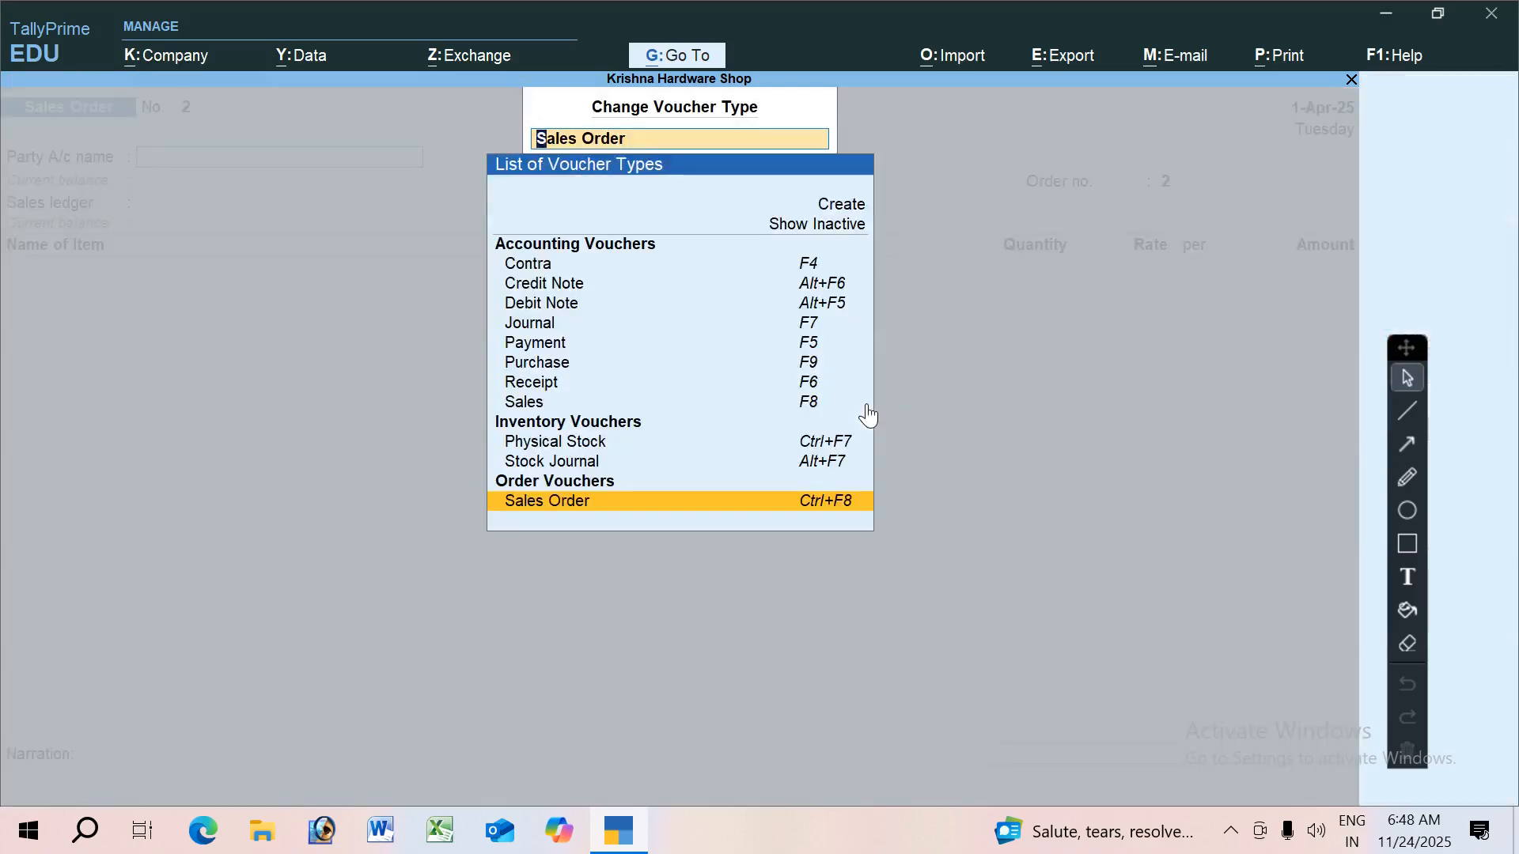
{"action": "key", "text": "Up"}
{"action": "key", "text": "Up"}
{"action": "key", "text": "Up"}
{"action": "key", "text": "Up"}
{"action": "key", "text": "Up"}
{"action": "key", "text": "Up"}
{"action": "key", "text": "Up"}
{"action": "key", "text": "Up"}
{"action": "key", "text": "Up"}
{"action": "key", "text": "Up"}
{"action": "key", "text": "Up"}
{"action": "key", "text": "Up"}
{"action": "key", "text": "Up"}
{"action": "key", "text": "Up"}
{"action": "key", "text": "Return"}
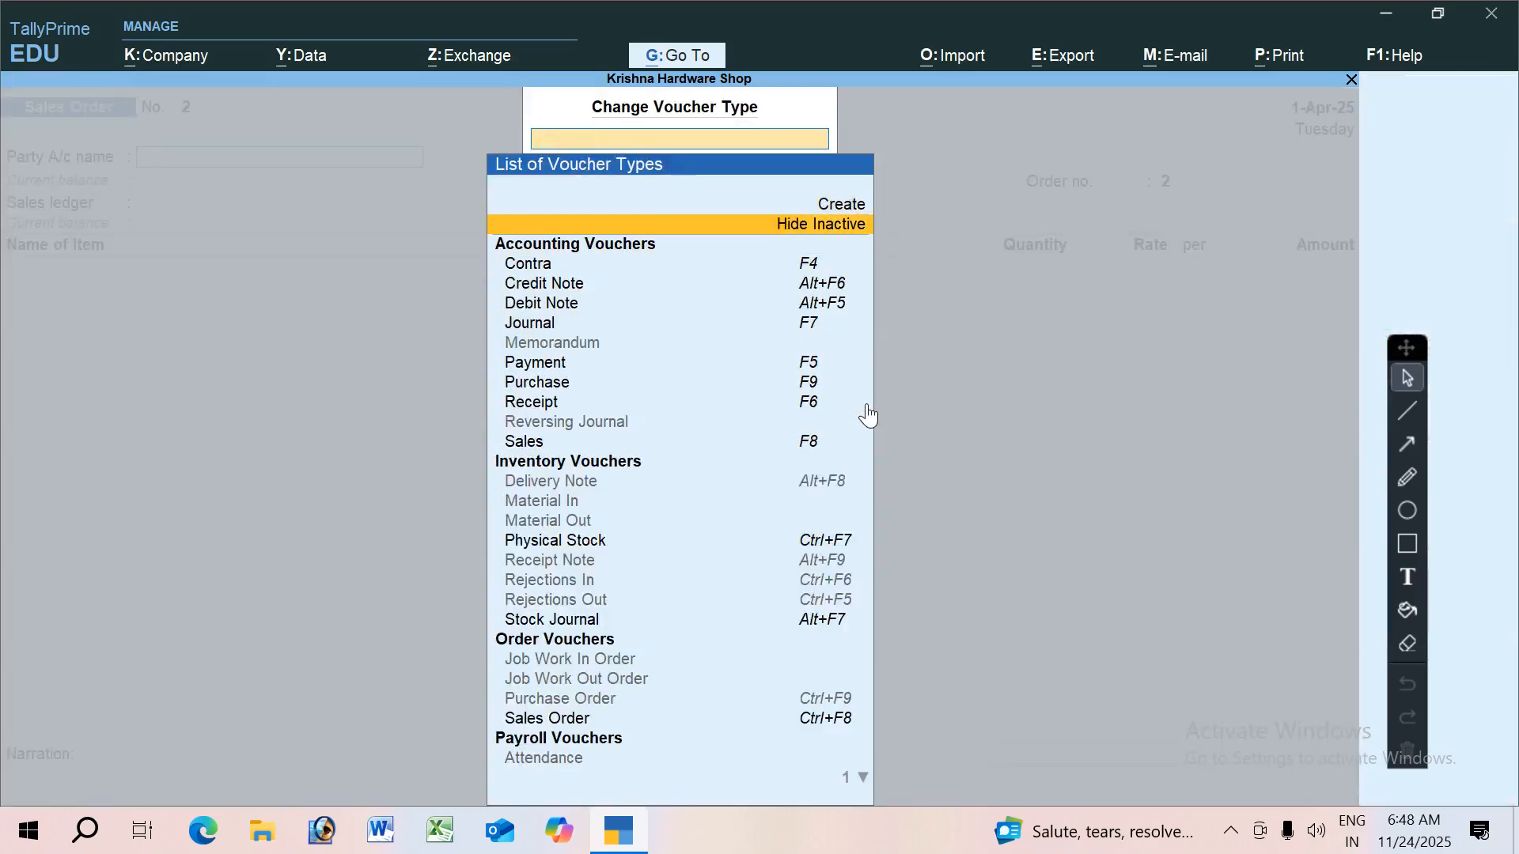
Step: Choose Delivery Note from the inventory voucher types and activate it
{"action": "key", "text": "Down"}
{"action": "key", "text": "Down"}
{"action": "key", "text": "Down"}
{"action": "key", "text": "Down"}
{"action": "key", "text": "Down"}
{"action": "key", "text": "Down"}
{"action": "key", "text": "Down"}
{"action": "key", "text": "Down"}
{"action": "key", "text": "Down"}
{"action": "key", "text": "Down"}
{"action": "key", "text": "Down"}
{"action": "key", "text": "Down"}
{"action": "key", "text": "Down"}
{"action": "key", "text": "Down"}
{"action": "key", "text": "Down"}
{"action": "key", "text": "Down"}
{"action": "key", "text": "Down"}
{"action": "key", "text": "Down"}
{"action": "key", "text": "Down"}
{"action": "key", "text": "Down"}
{"action": "key", "text": "Down"}
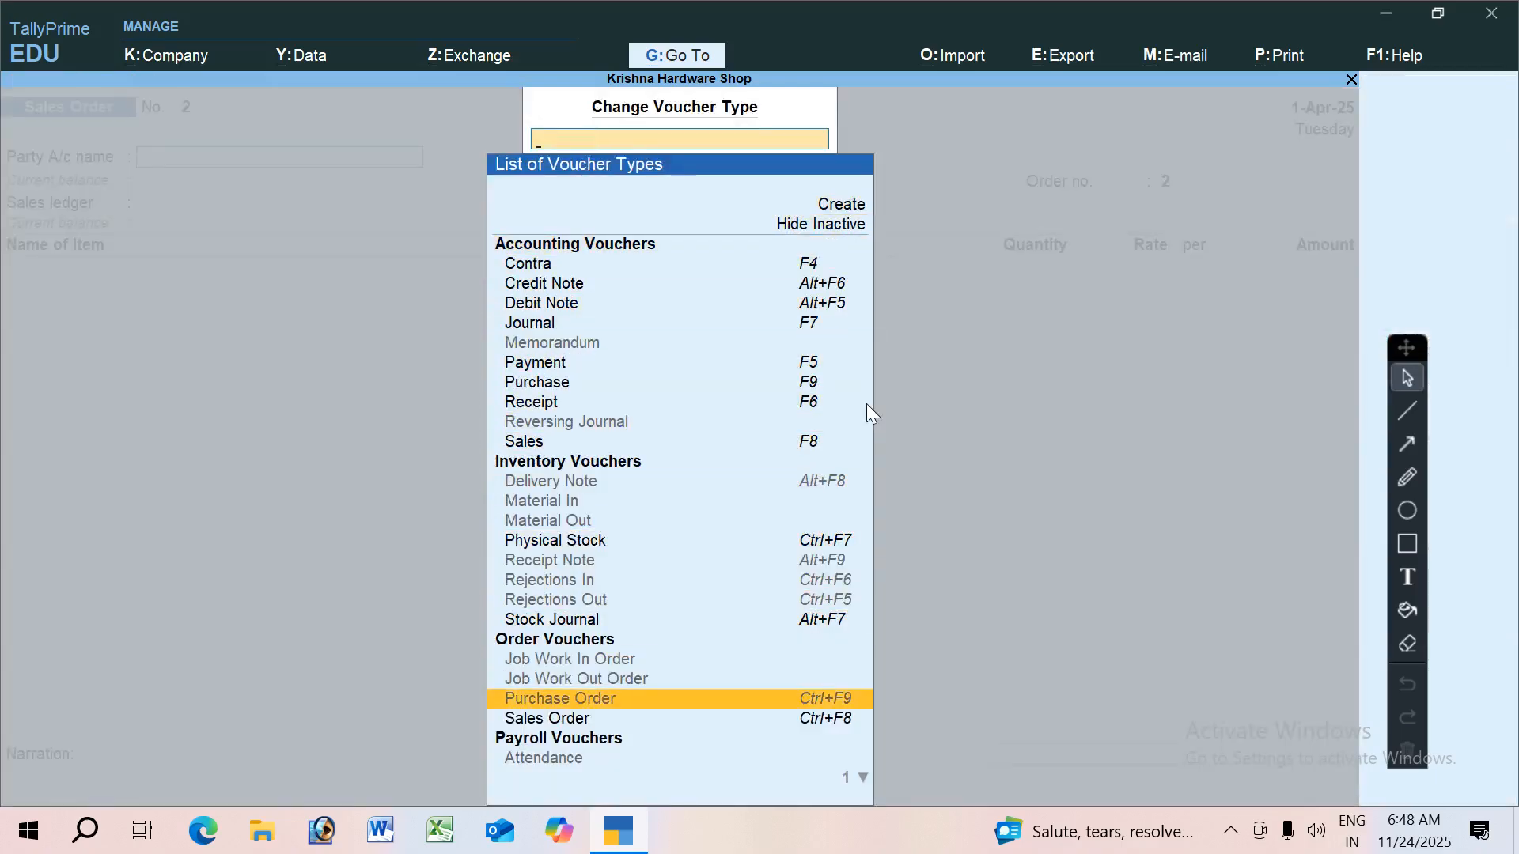
{"action": "key", "text": "Up"}
{"action": "key", "text": "Up"}
{"action": "key", "text": "Up"}
{"action": "key", "text": "Up"}
{"action": "key", "text": "Up"}
{"action": "key", "text": "Up"}
{"action": "key", "text": "Up"}
{"action": "key", "text": "Up"}
{"action": "key", "text": "Up"}
{"action": "key", "text": "Up"}
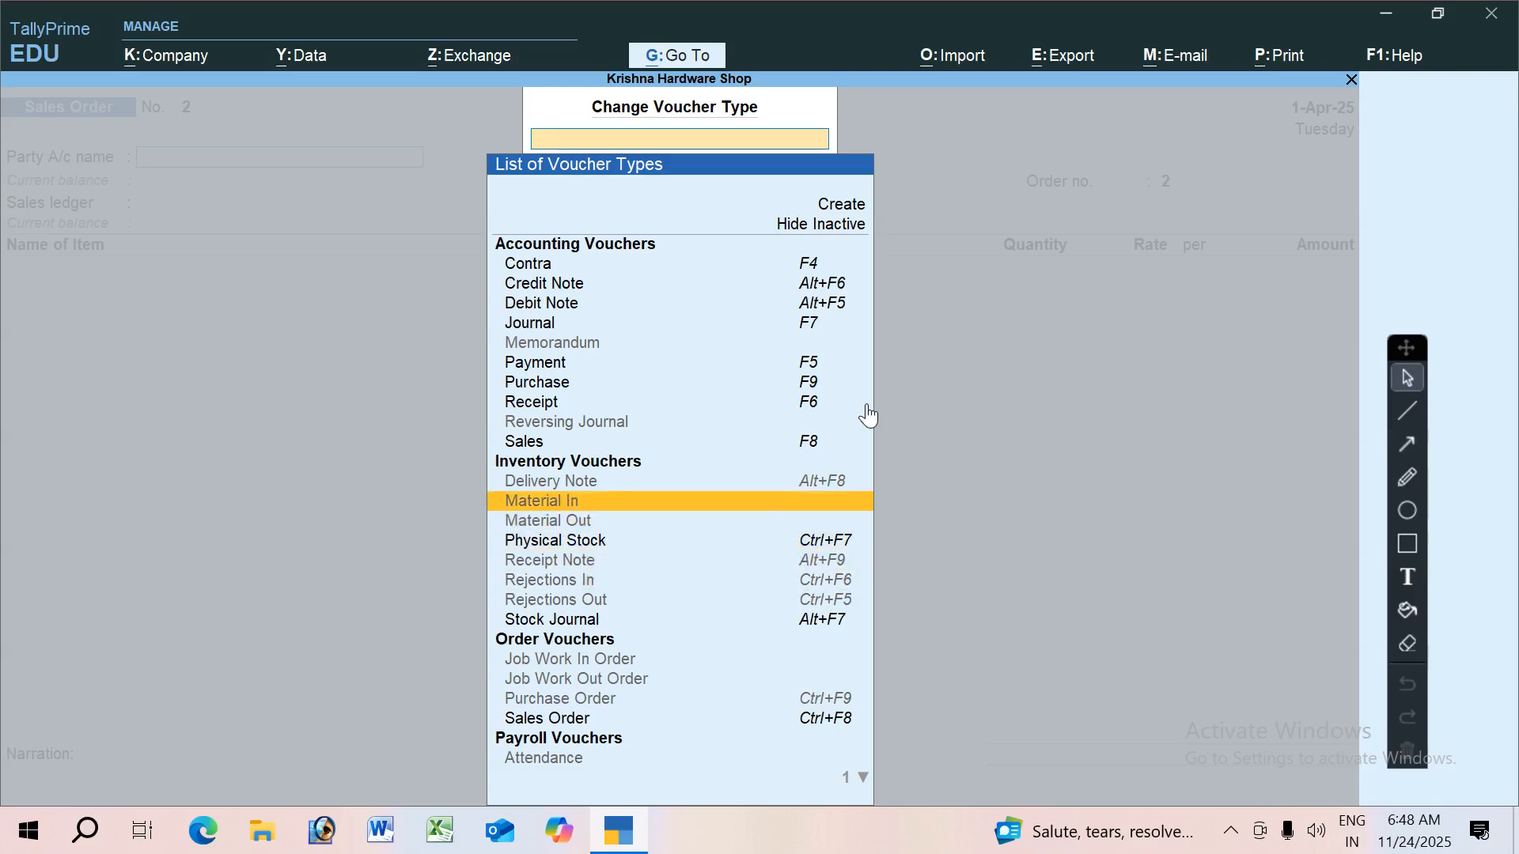
{"action": "key", "text": "Up"}
{"action": "key", "text": "Up"}
{"action": "key", "text": "Down"}
{"action": "key", "text": "Return"}
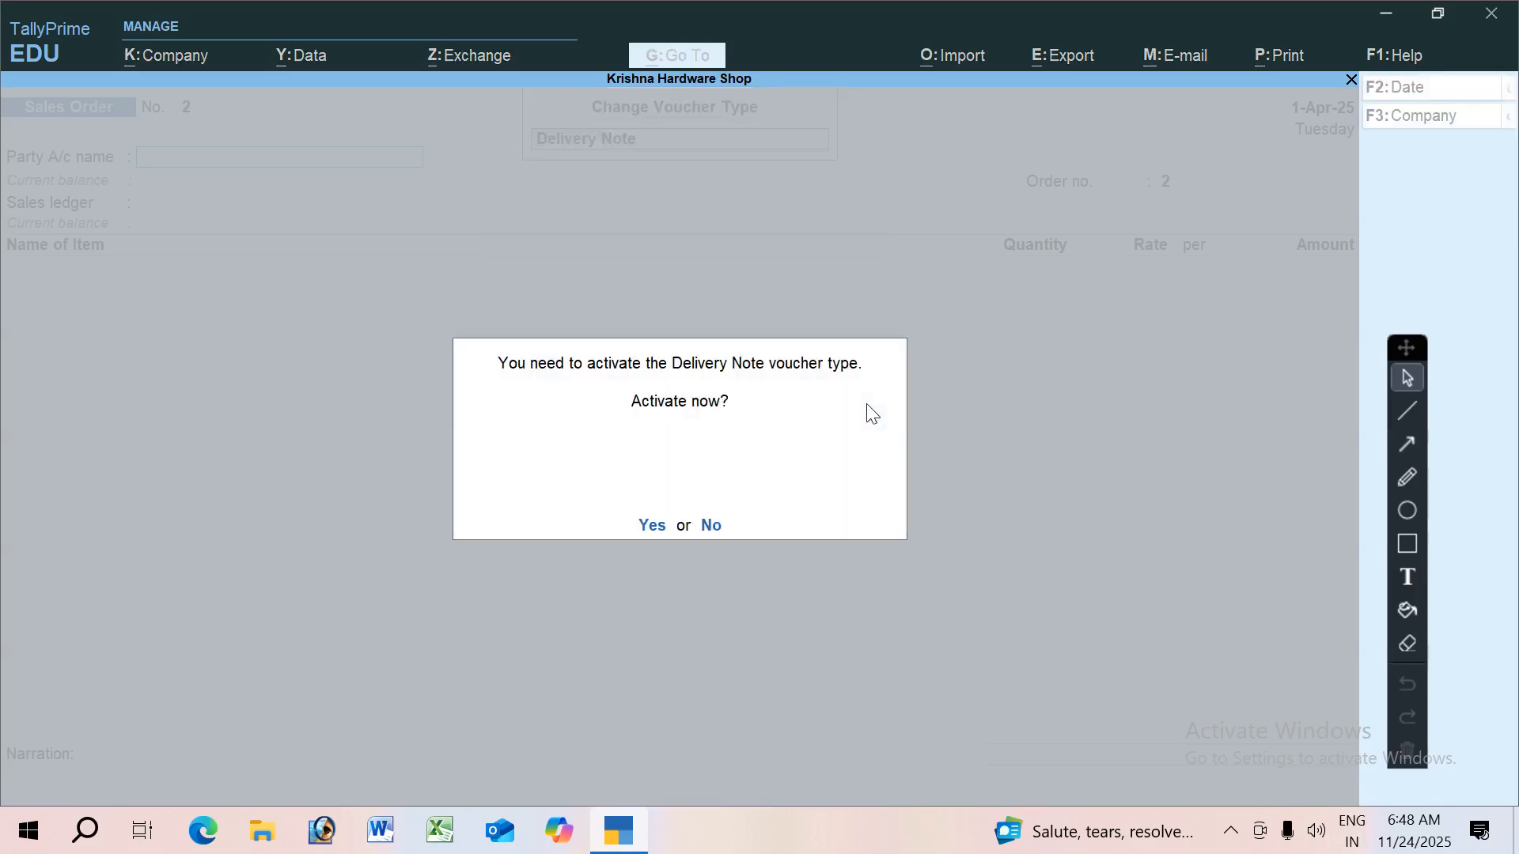
{"action": "key", "text": "y"}
Step: Select the customer as the delivery note's party, link the saved sales order, and accept the order and party details
{"action": "key", "text": "Down"}
{"action": "key", "text": "Return"}
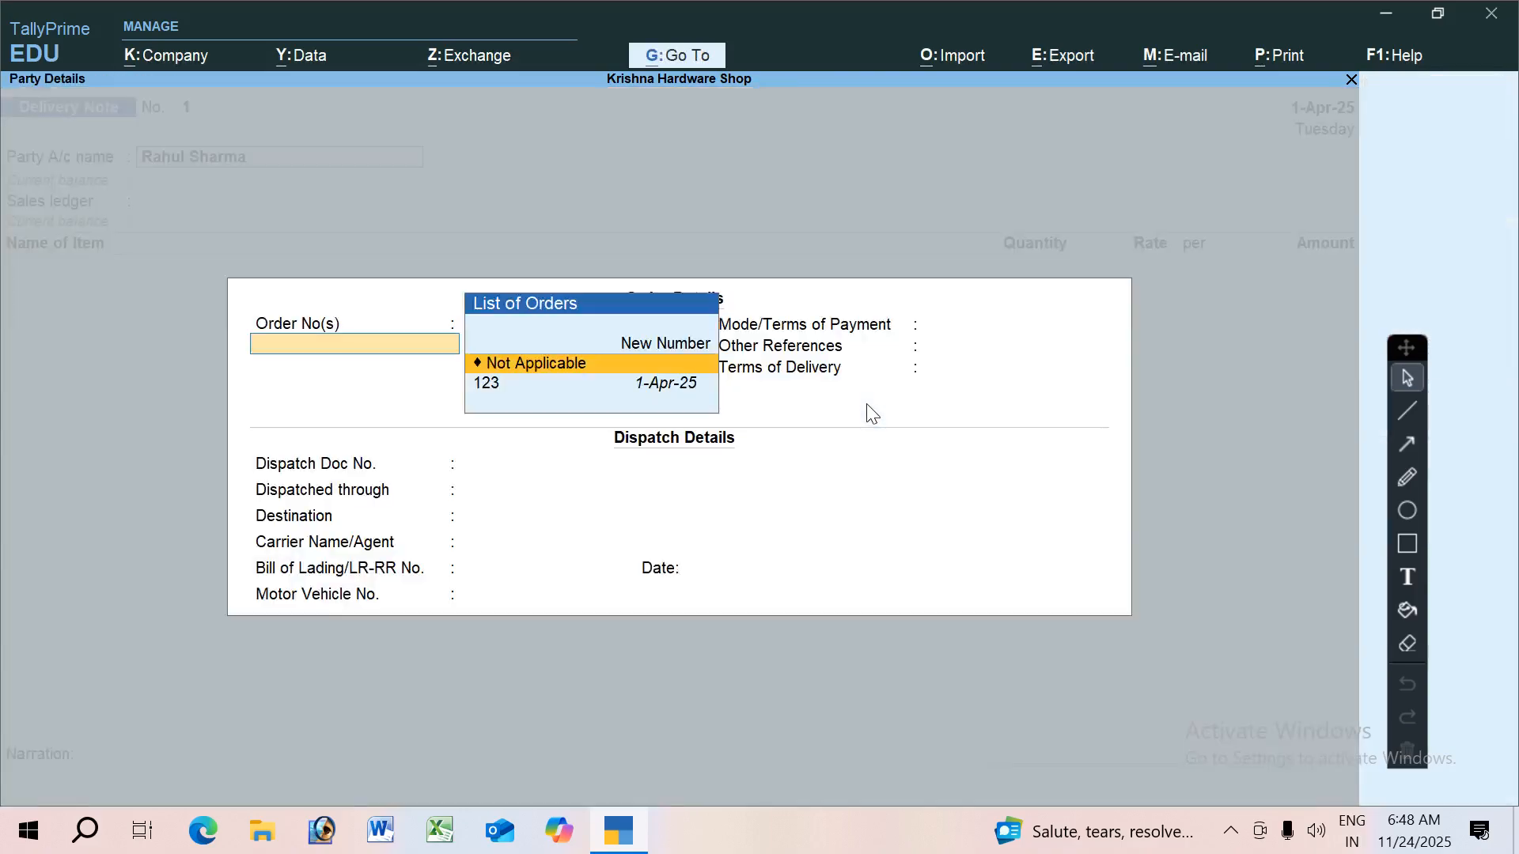
{"action": "key", "text": "Down"}
{"action": "key", "text": "Return"}
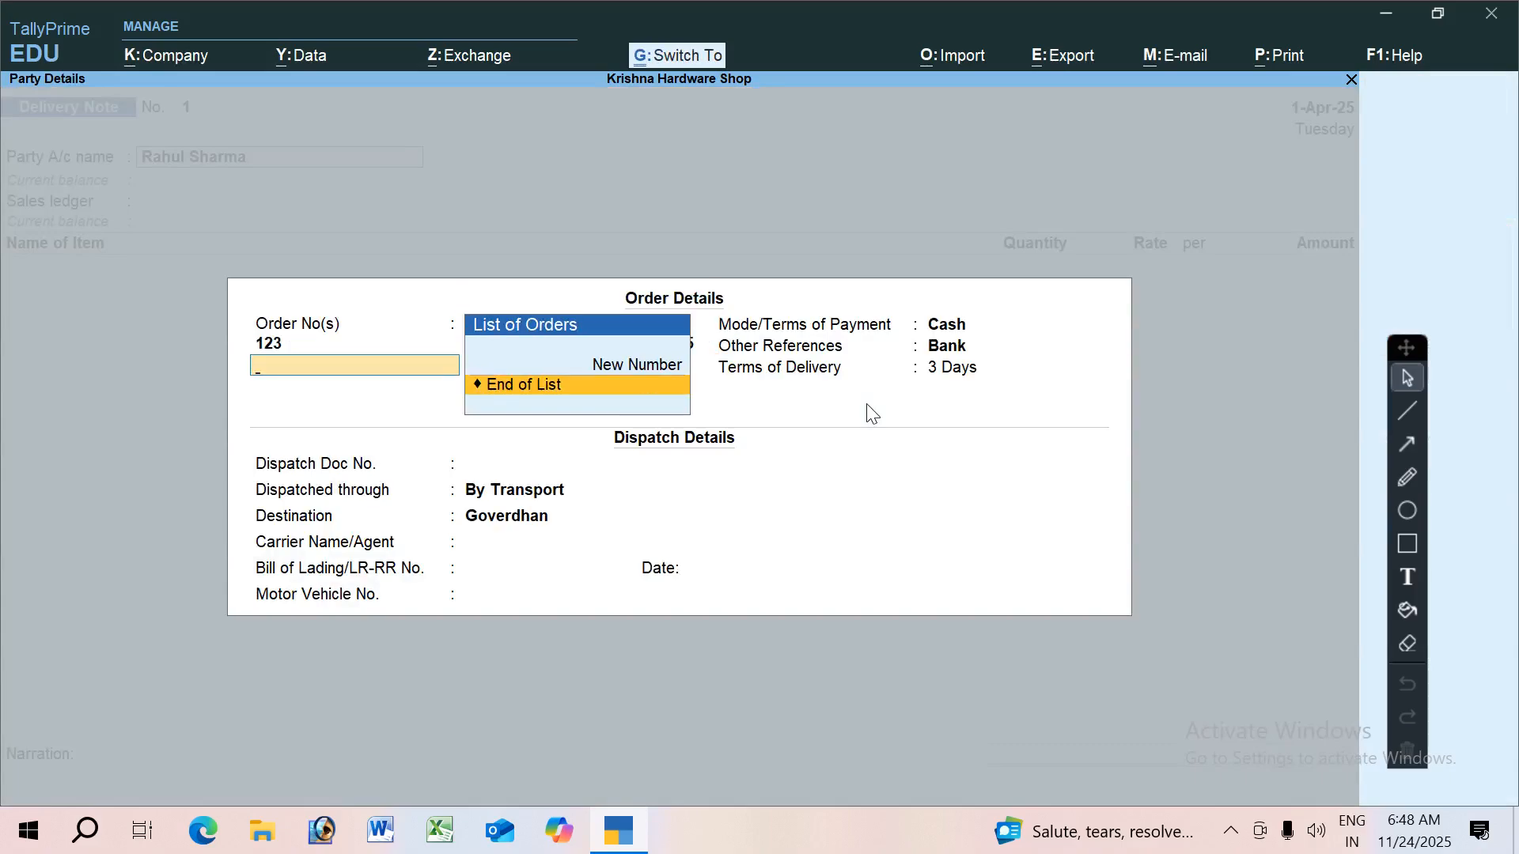
{"action": "key", "text": "ctrl+a"}
{"action": "key", "text": "ctrl+a"}
Step: Accept the Sales ledger and the Printer allocation of 50 pcs at 18,000 with tracking number 1, and save the delivery note
{"action": "key", "text": "Return"}
{"action": "key", "text": "Return"}
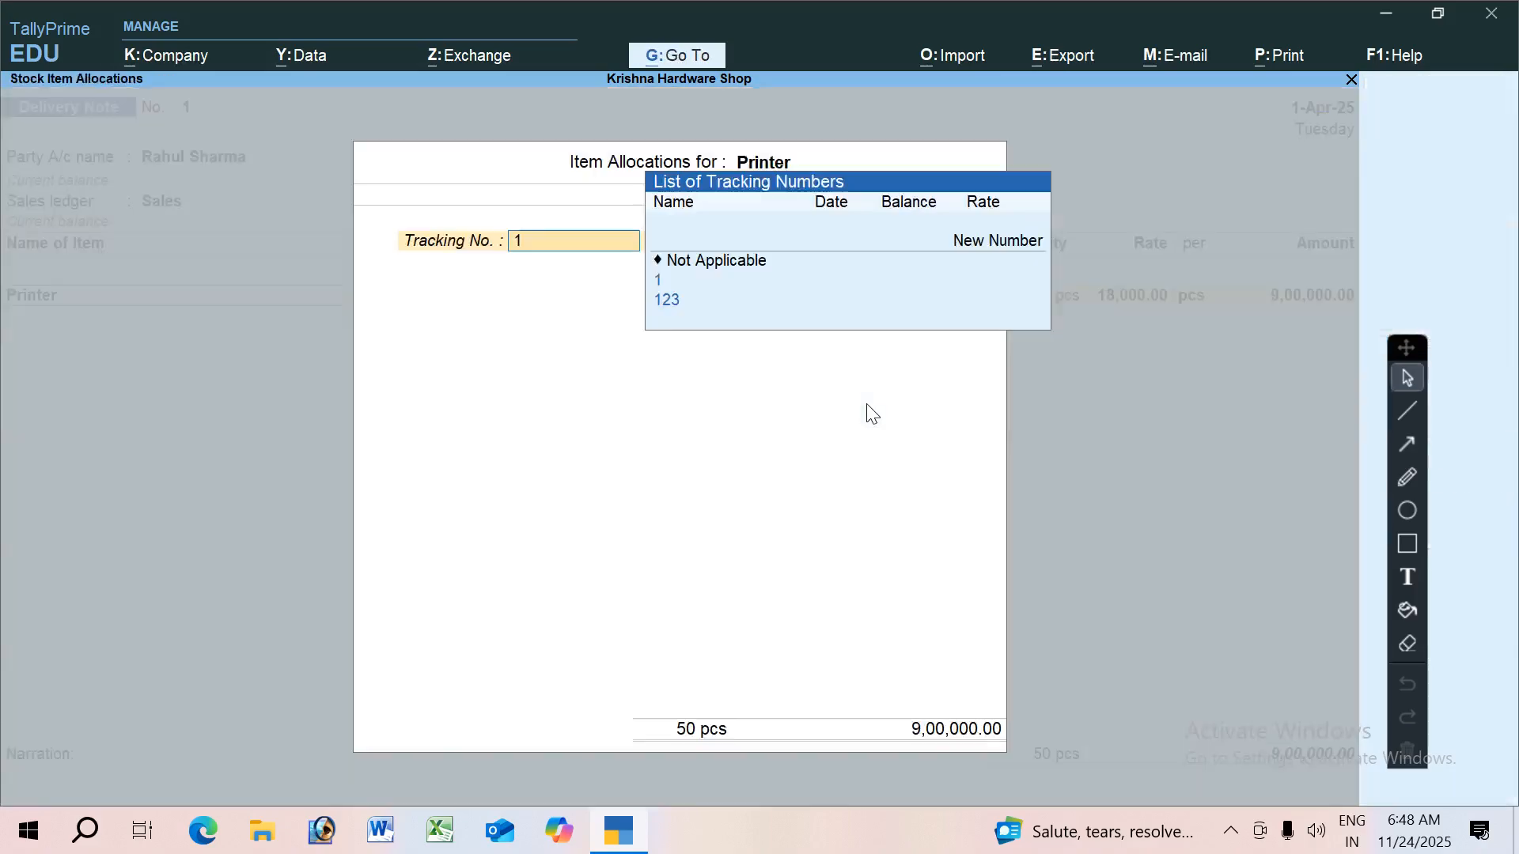
{"action": "key", "text": "Return"}
{"action": "key", "text": "Return"}
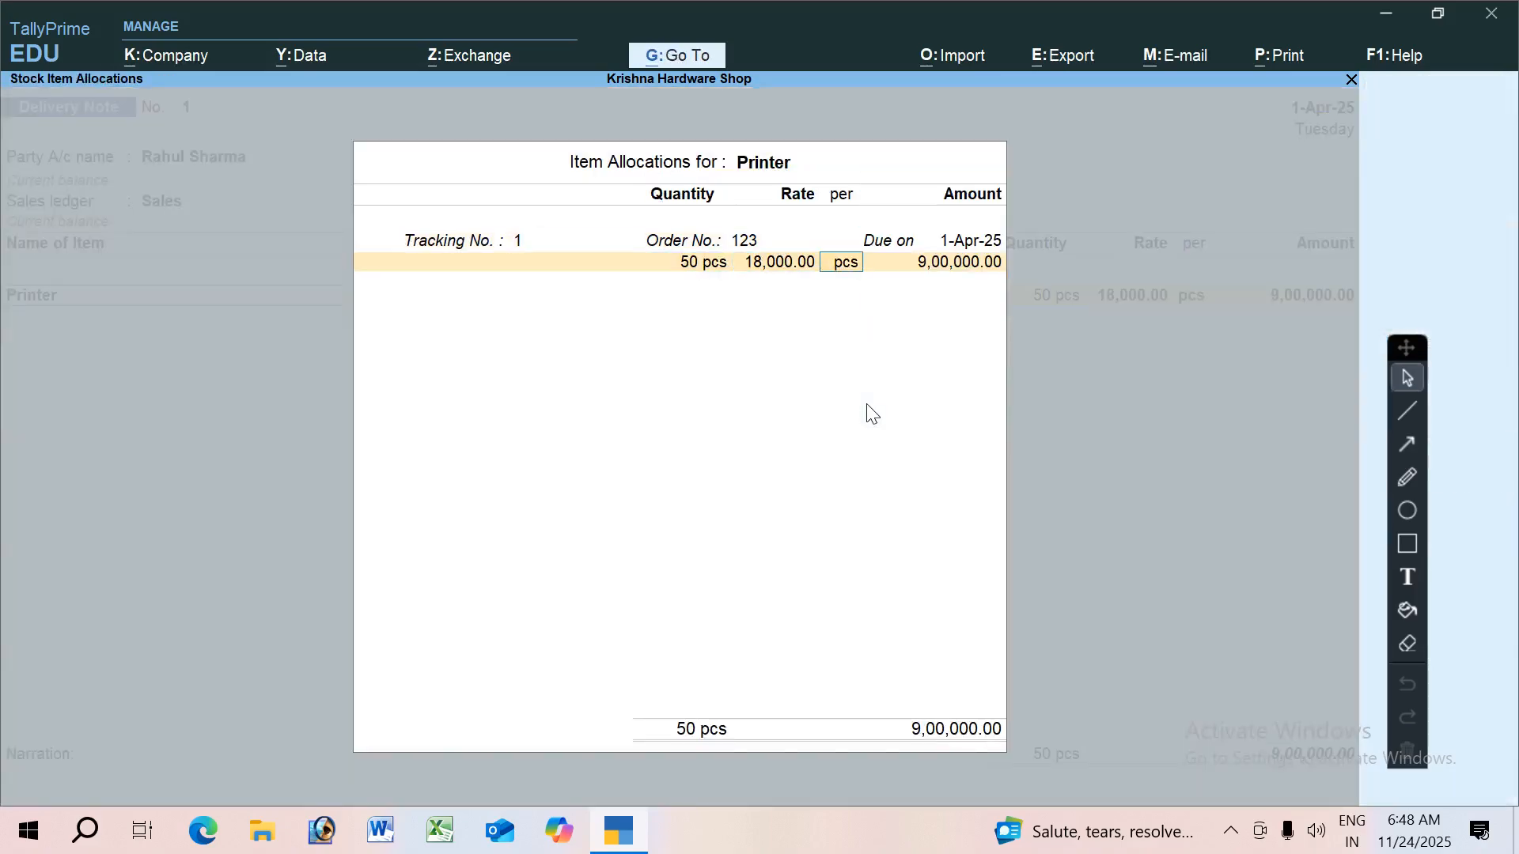
{"action": "key", "text": "Return"}
{"action": "key", "text": "Return"}
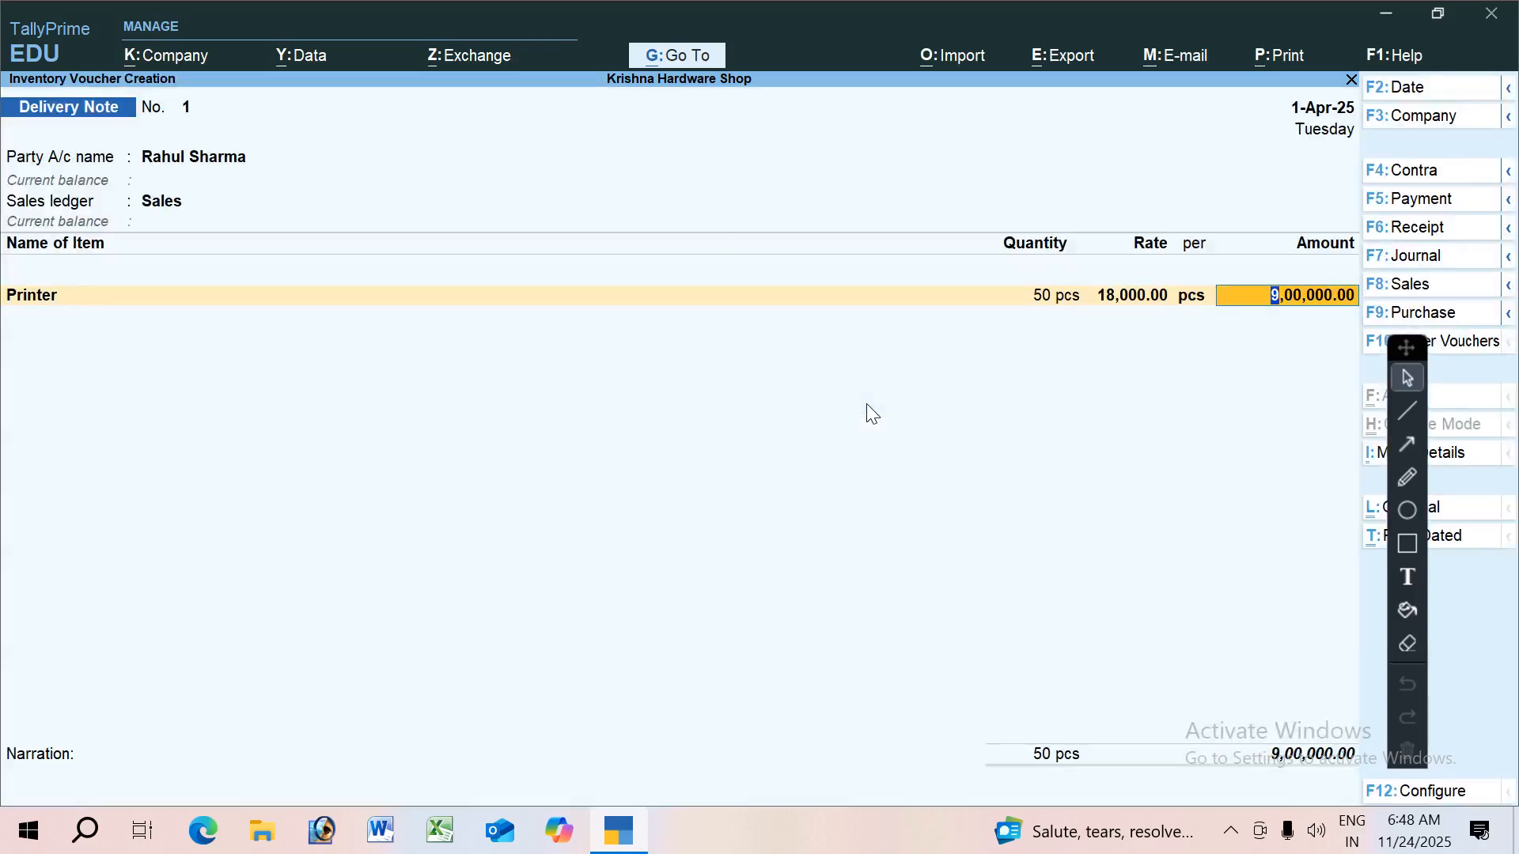
{"action": "key", "text": "Return"}
{"action": "key", "text": "Return"}
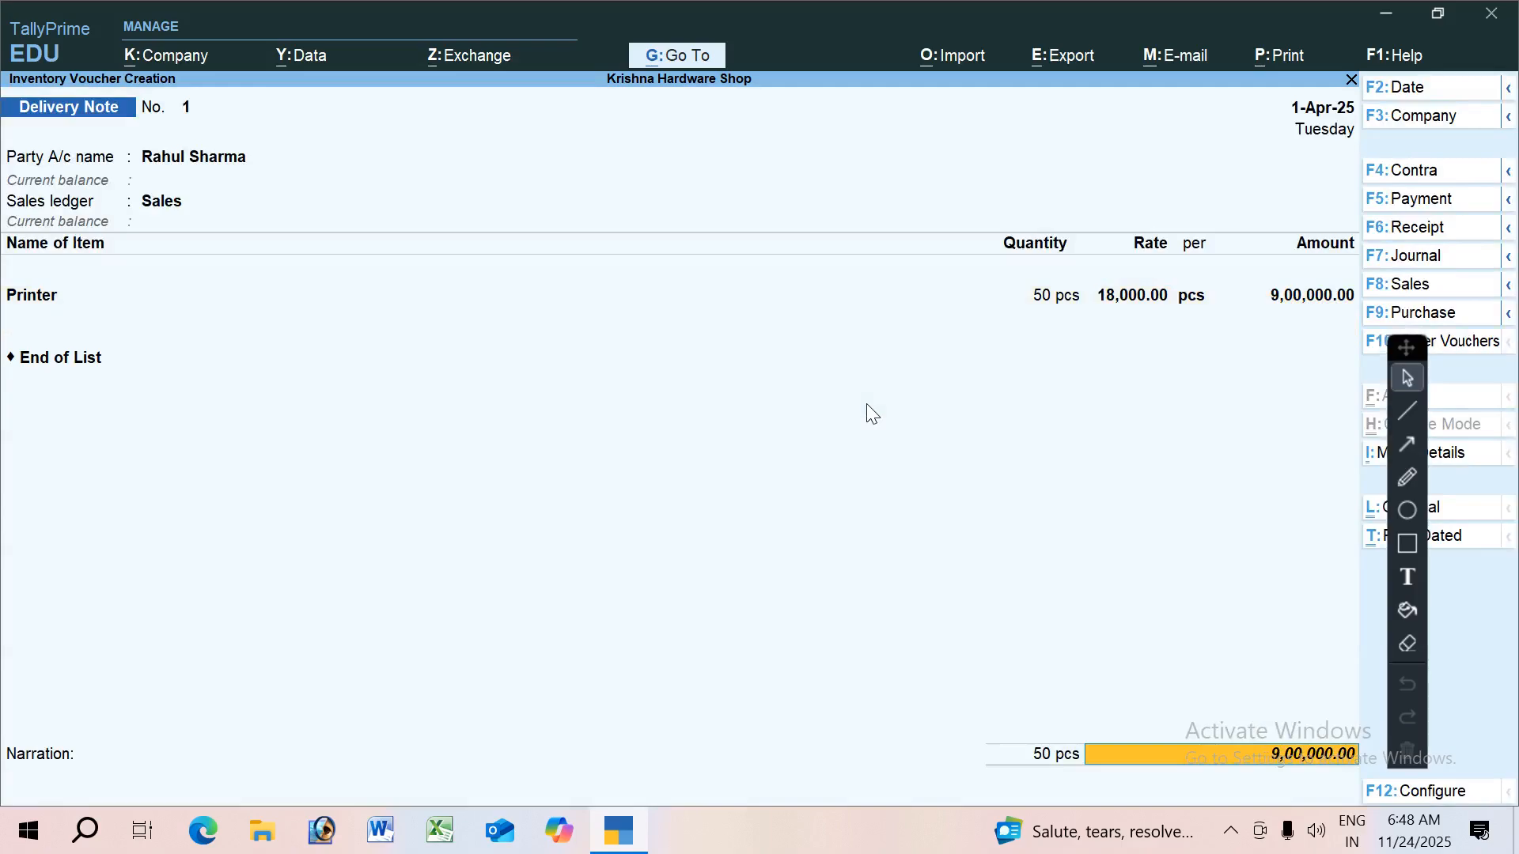
{"action": "key", "text": "ctrl+a"}
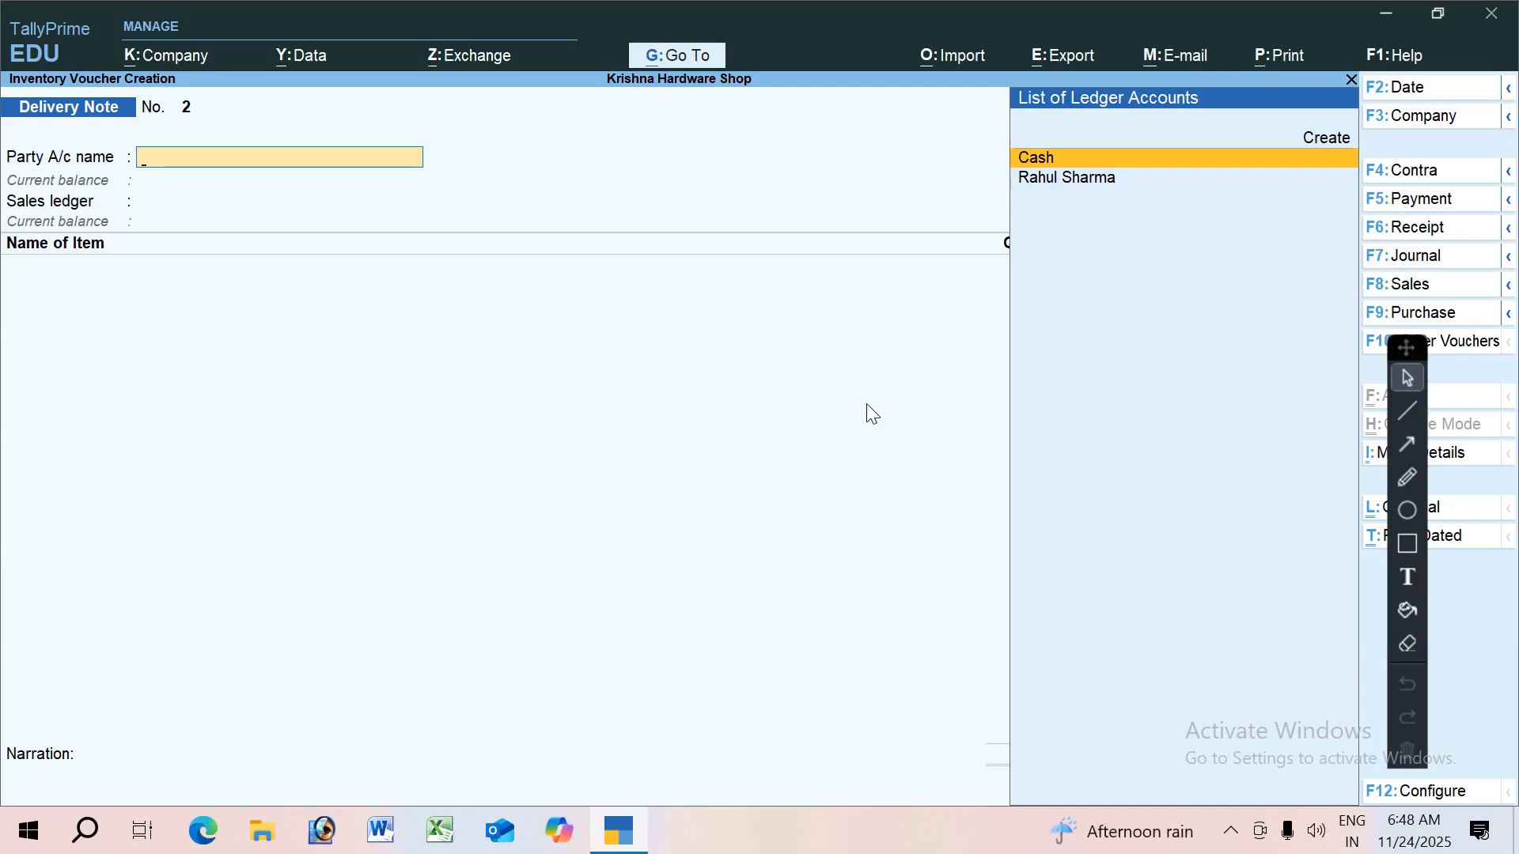
Step: Open the list of voucher types from the delivery note and include the inactive ones
{"action": "key", "text": "F10"}
{"action": "key", "text": "Up"}
{"action": "key", "text": "Up"}
{"action": "key", "text": "Up"}
{"action": "key", "text": "Up"}
{"action": "key", "text": "Up"}
{"action": "key", "text": "Up"}
{"action": "key", "text": "Up"}
{"action": "key", "text": "Up"}
{"action": "key", "text": "Up"}
{"action": "key", "text": "Up"}
{"action": "key", "text": "Up"}
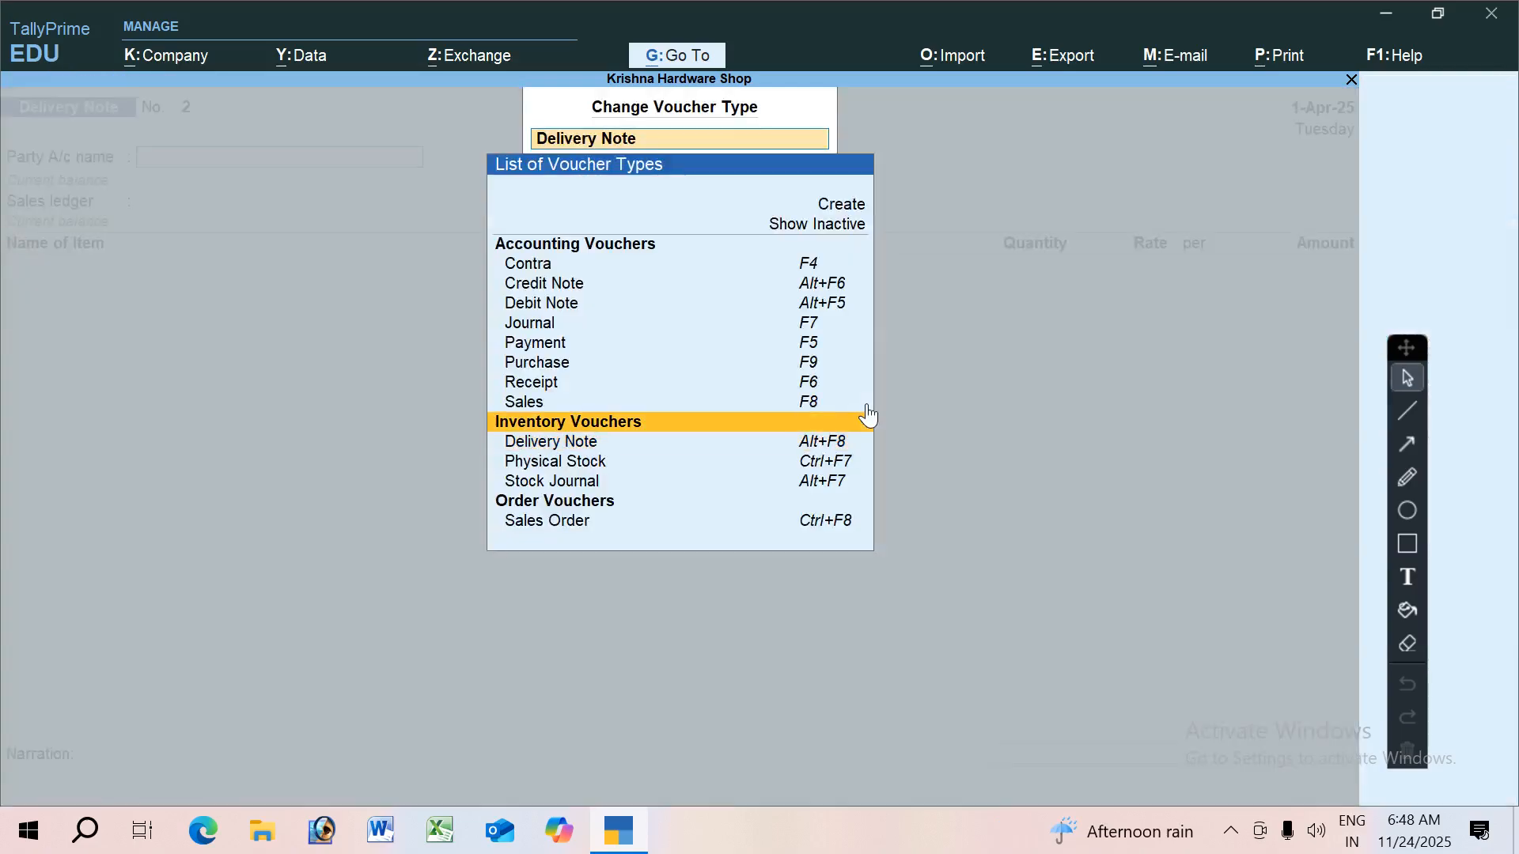
{"action": "key", "text": "Return"}
Step: Choose Rejections In from the inventory voucher types and activate it
{"action": "key", "text": "Down"}
{"action": "key", "text": "Down"}
{"action": "key", "text": "Down"}
{"action": "key", "text": "Down"}
{"action": "key", "text": "Down"}
{"action": "key", "text": "Down"}
{"action": "key", "text": "Down"}
{"action": "key", "text": "Down"}
{"action": "key", "text": "Down"}
{"action": "key", "text": "Down"}
{"action": "key", "text": "Down"}
{"action": "key", "text": "Down"}
{"action": "key", "text": "Down"}
{"action": "key", "text": "Down"}
{"action": "key", "text": "Down"}
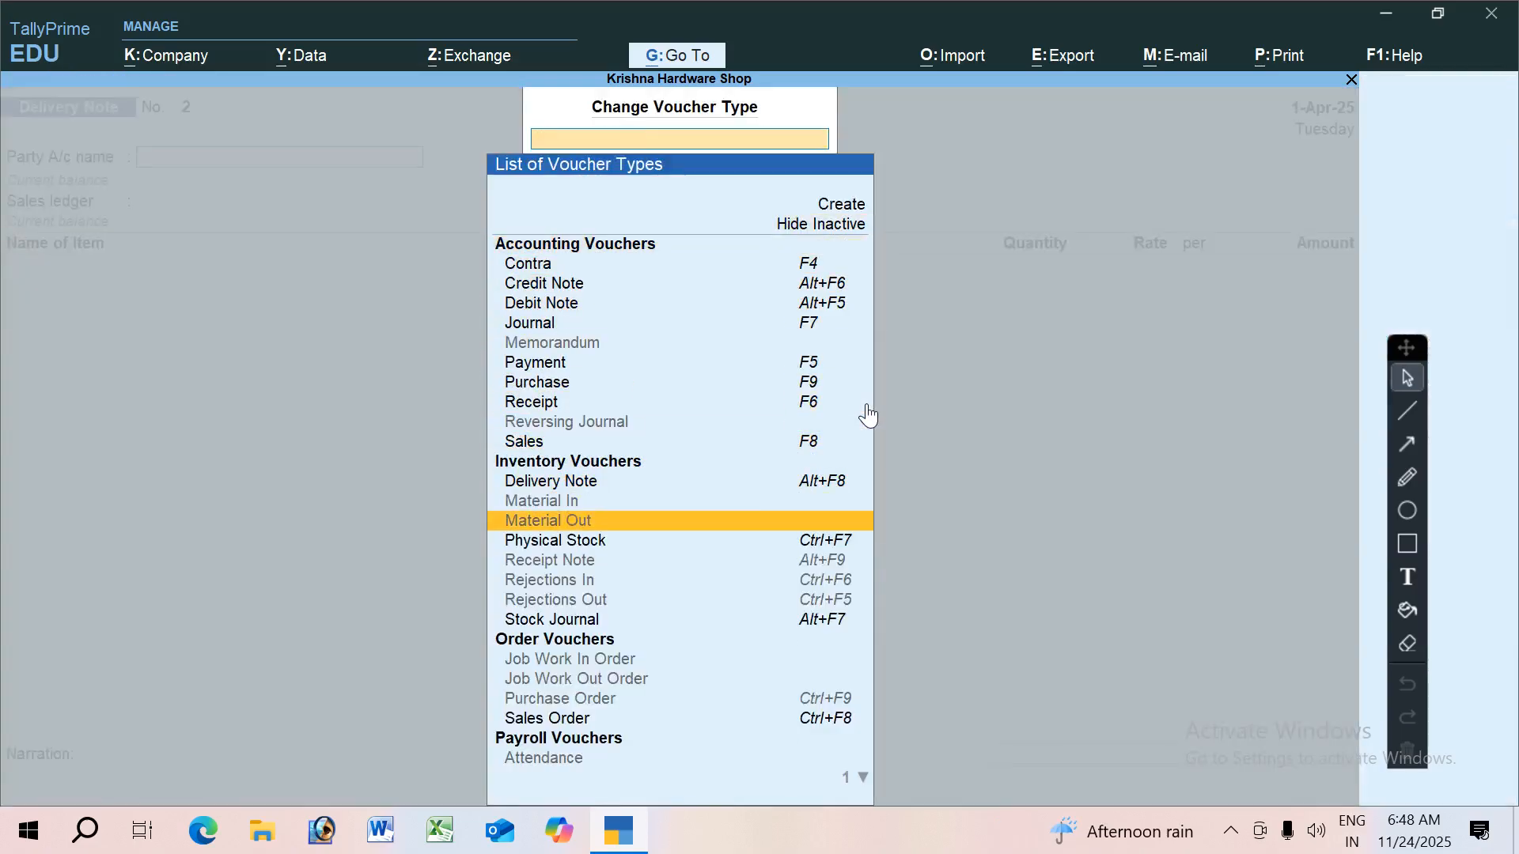
{"action": "key", "text": "Down"}
{"action": "key", "text": "Down"}
{"action": "key", "text": "Down"}
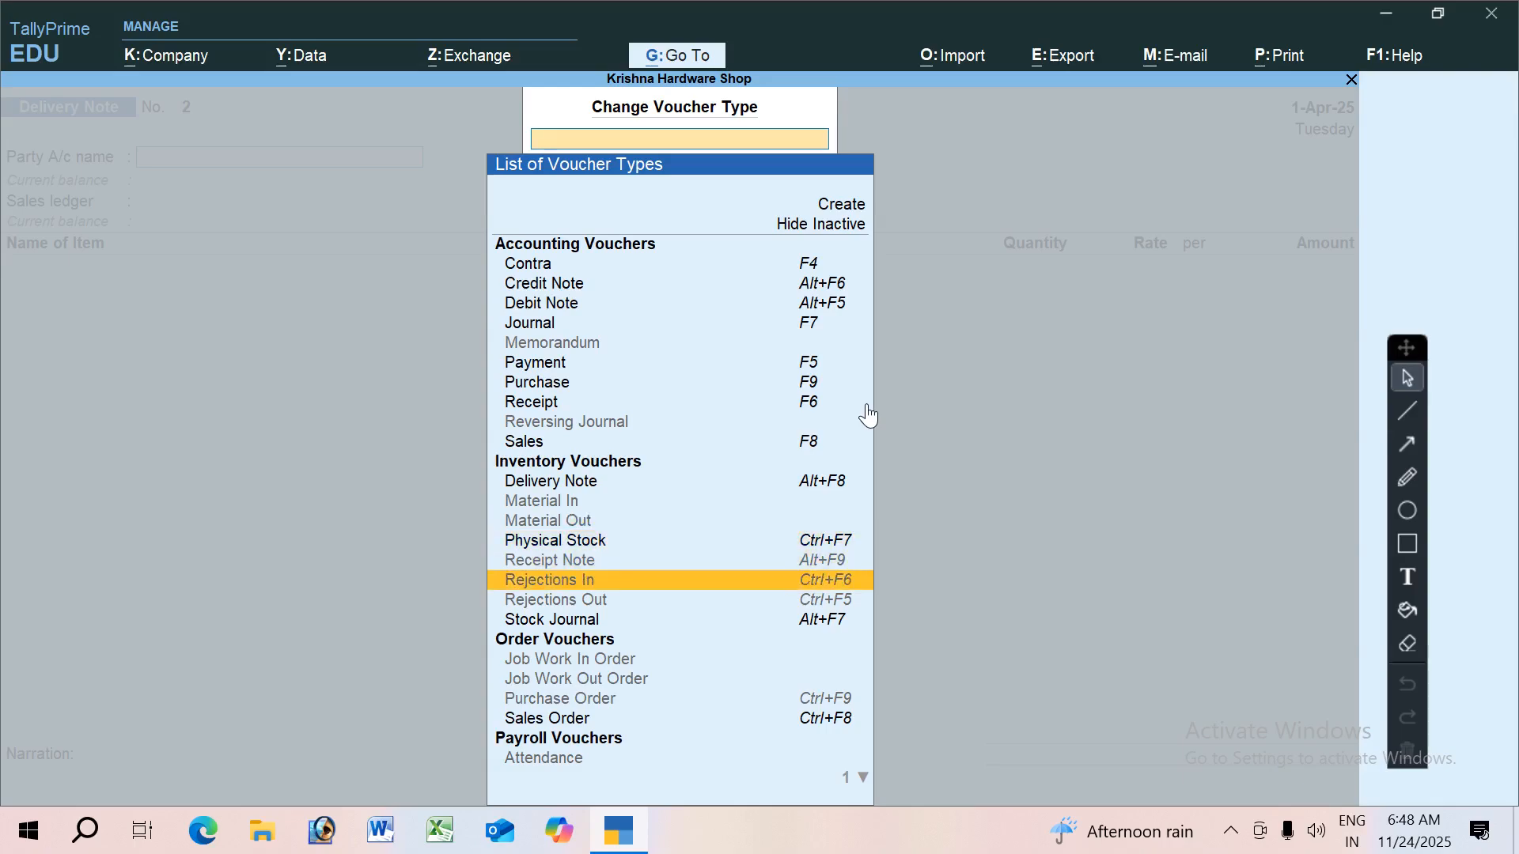
{"action": "key", "text": "Return"}
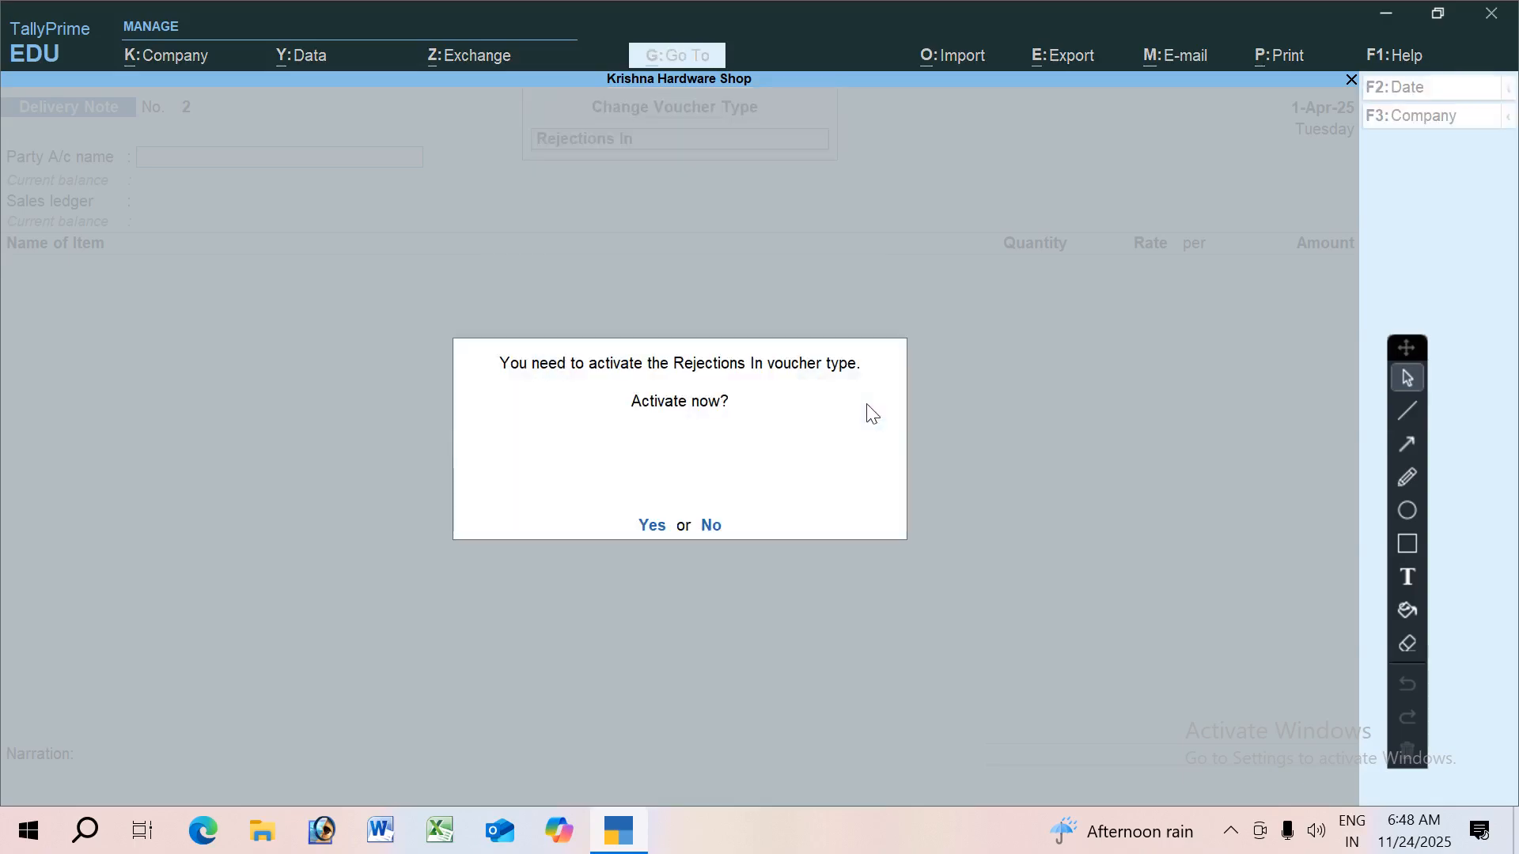
{"action": "key", "text": "y"}
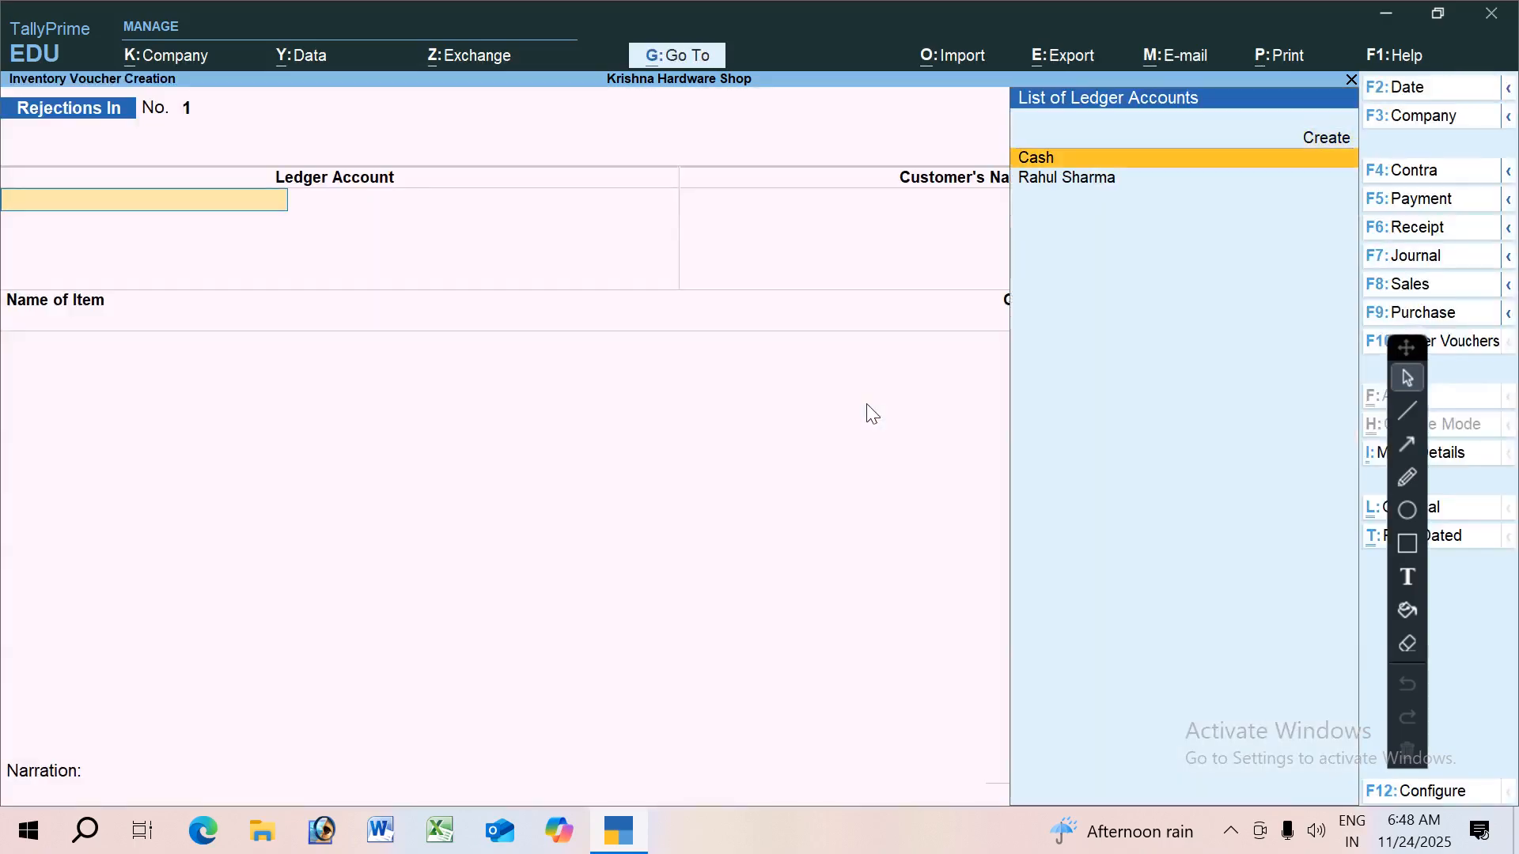
Step: Select the customer's ledger account for the Rejections In voucher and accept the customer's name
{"action": "key", "text": "Down"}
{"action": "key", "text": "Return"}
{"action": "key", "text": "Return"}
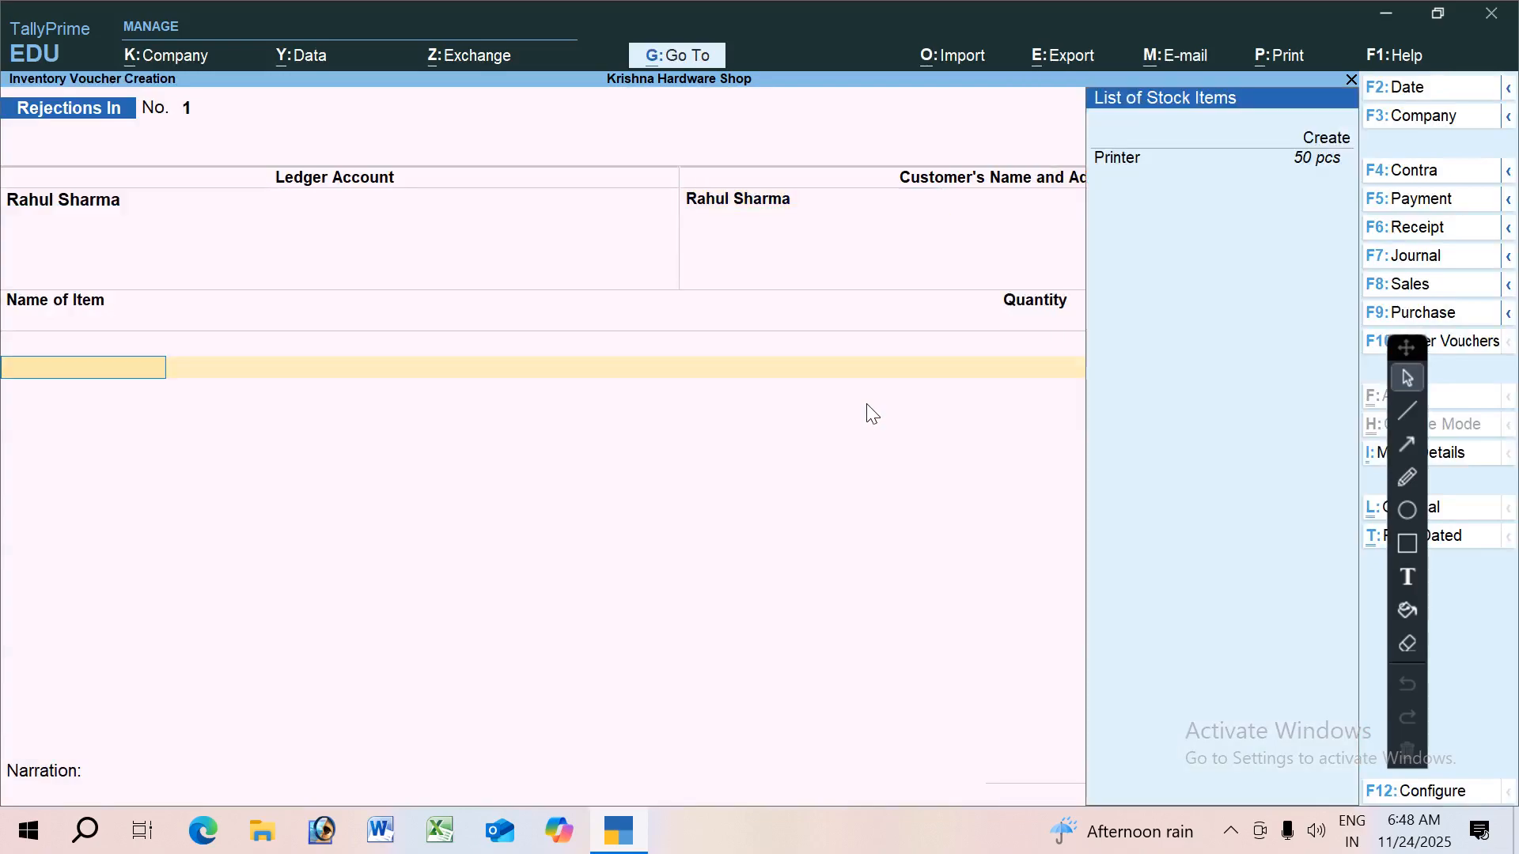
Step: Add the Printer item against tracking number 1 with a quantity of 10 pcs, and save the Rejections In voucher
{"action": "key", "text": "Down"}
{"action": "key", "text": "Return"}
{"action": "key", "text": "Return"}
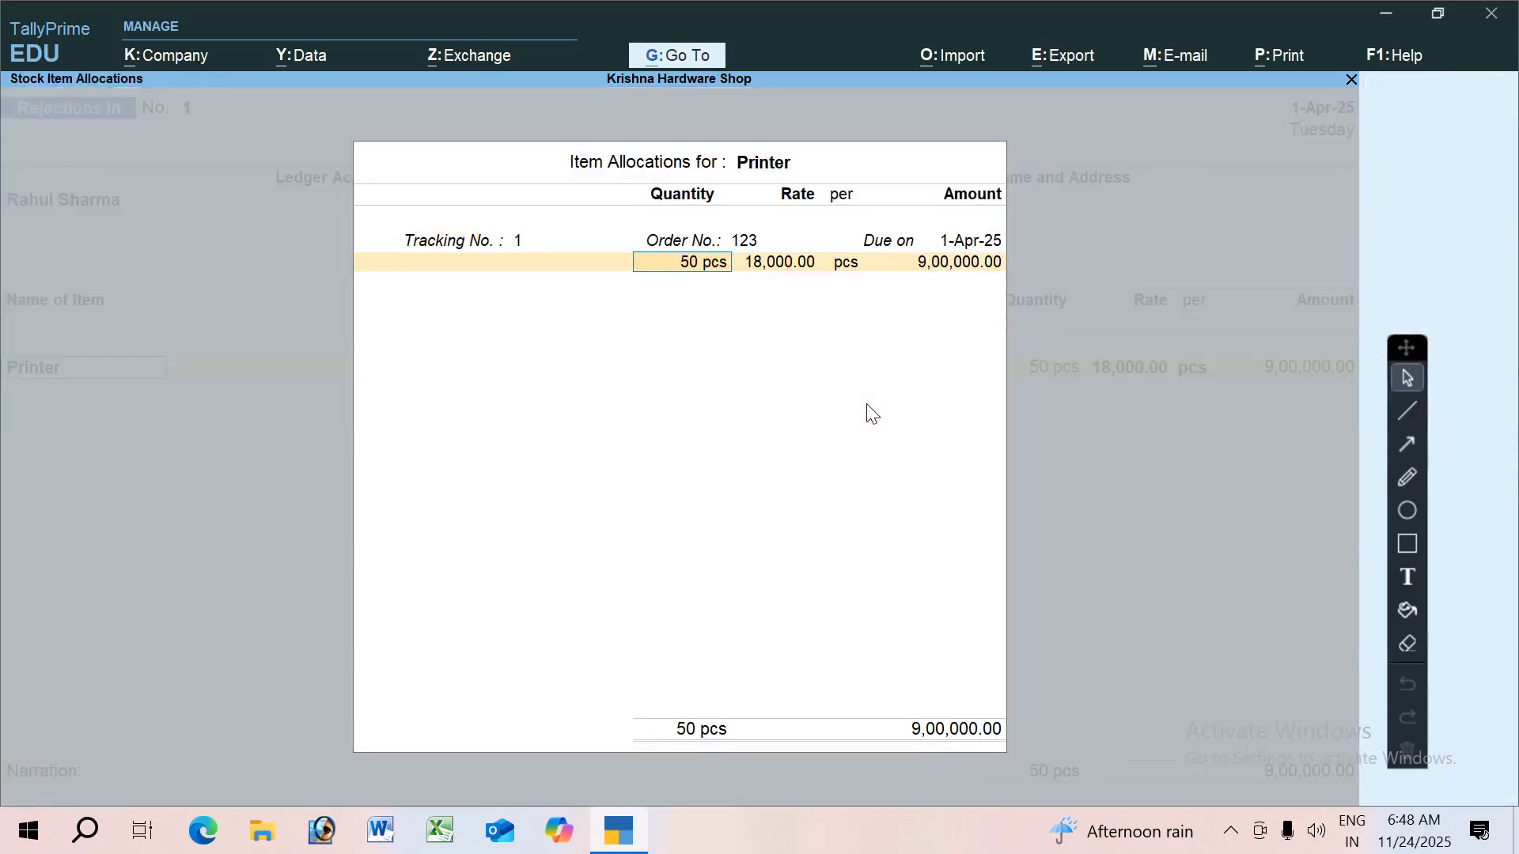
{"action": "type", "text": "10"}
{"action": "key", "text": "Return"}
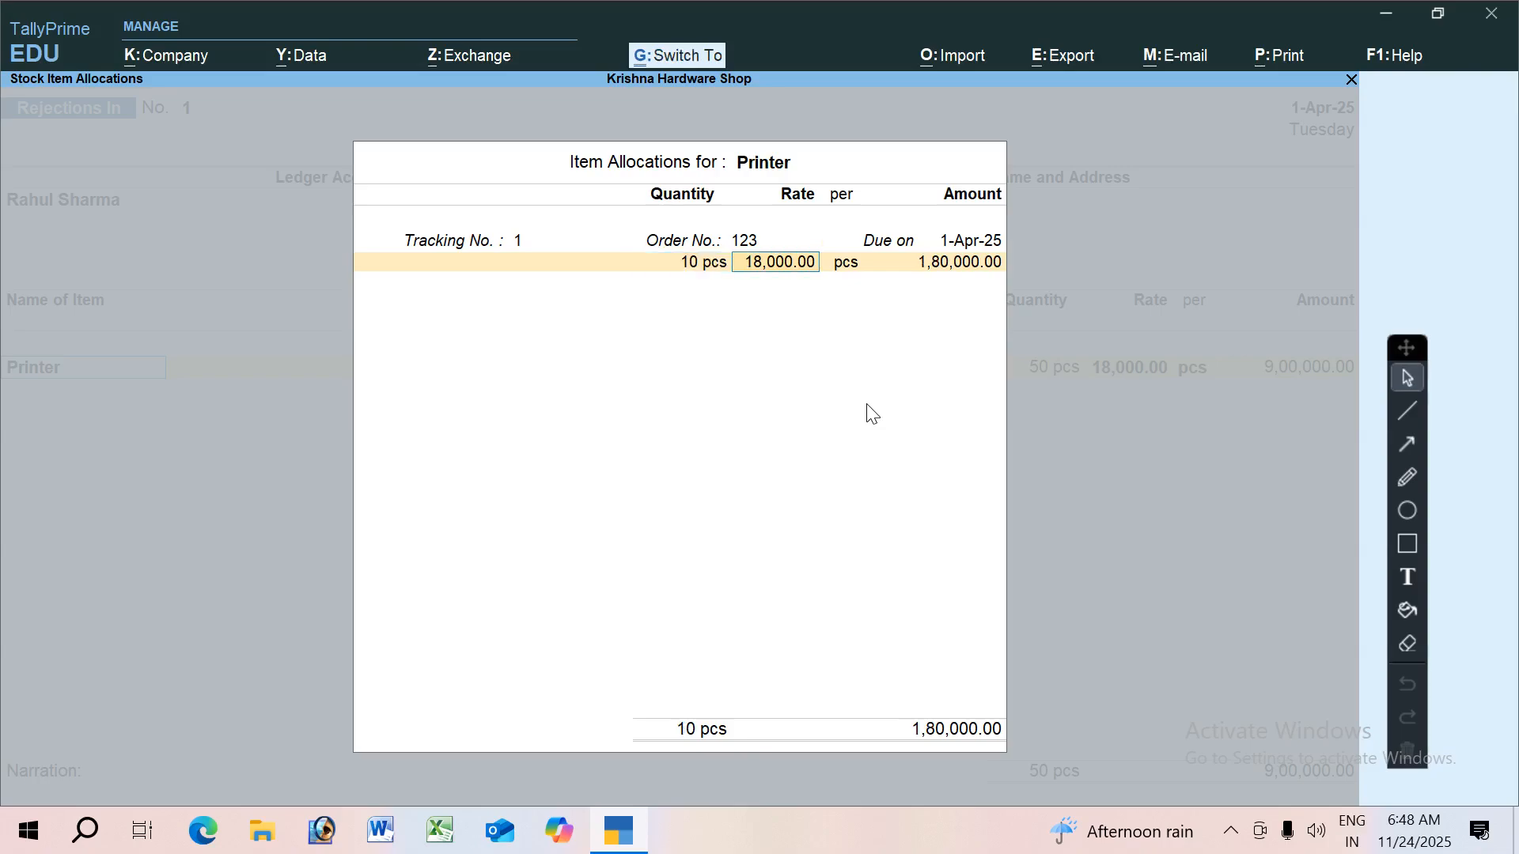
{"action": "key", "text": "ctrl+a"}
{"action": "key", "text": "ctrl+a"}
Step: Start a Sales voucher with the customer as party and link delivery note number 1
{"action": "key", "text": "F8"}
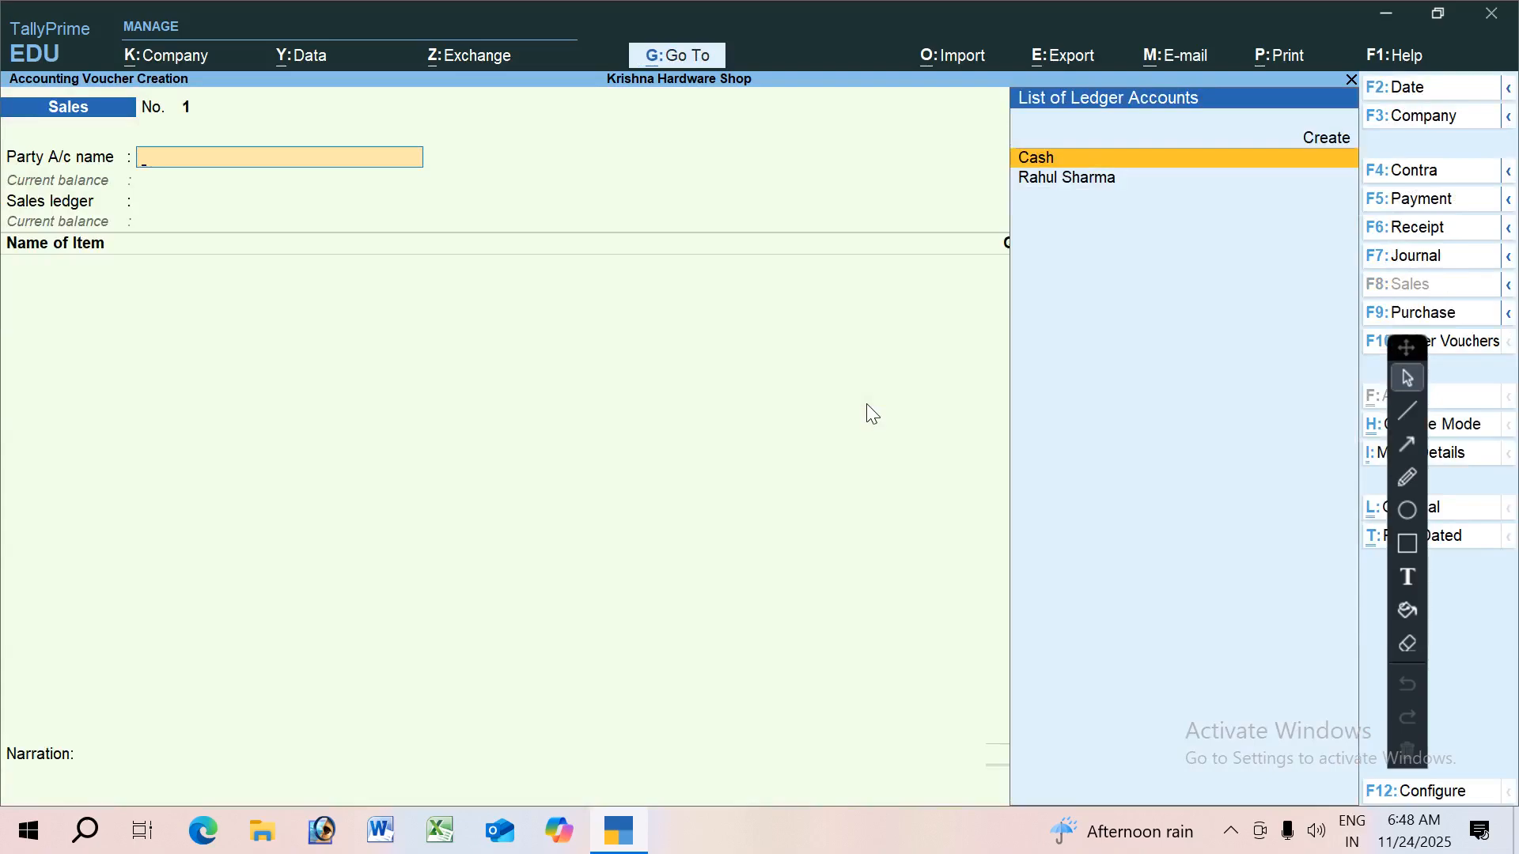
{"action": "key", "text": "Down"}
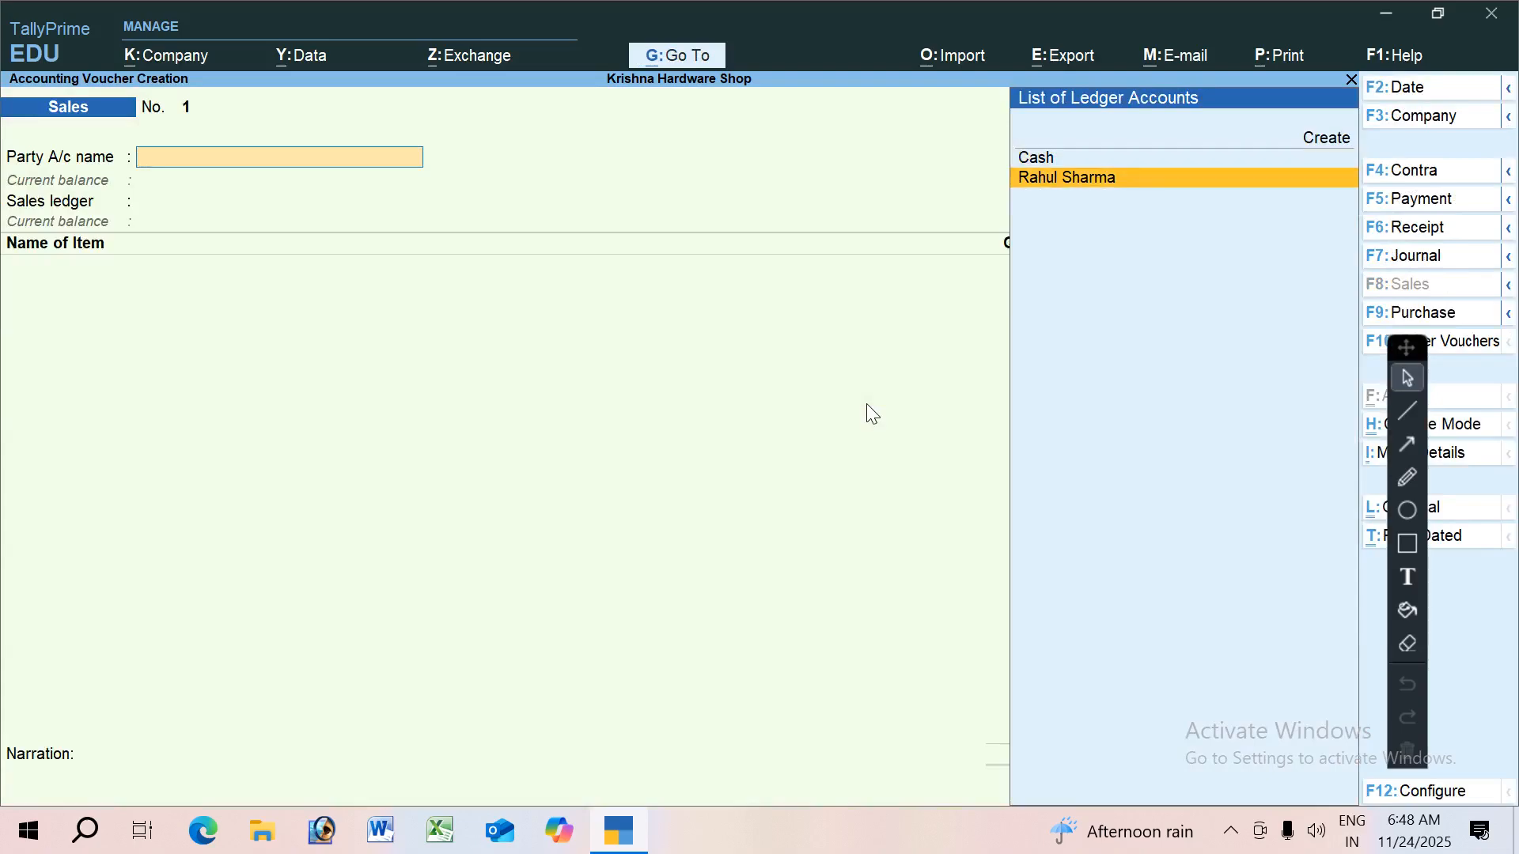
{"action": "key", "text": "Return"}
{"action": "key", "text": "Down"}
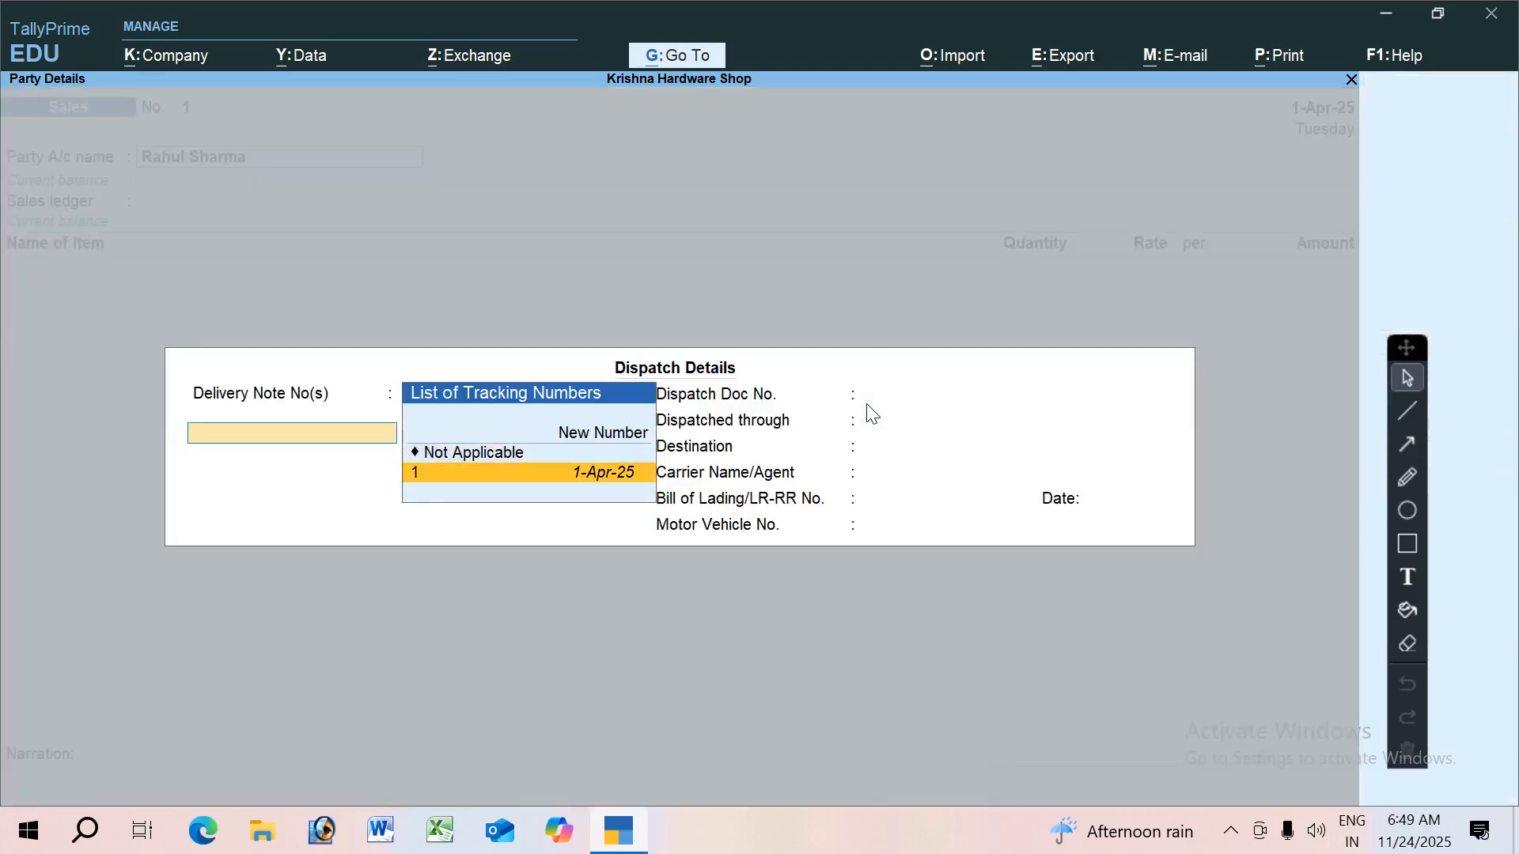
{"action": "key", "text": "Return"}
Step: Accept the delivery note date, the prefilled dispatch details and the buyer's party details of the sales voucher
{"action": "key", "text": "Return"}
{"action": "key", "text": "Return"}
{"action": "key", "text": "Return"}
{"action": "key", "text": "Return"}
{"action": "key", "text": "Return"}
{"action": "key", "text": "Return"}
{"action": "key", "text": "Return"}
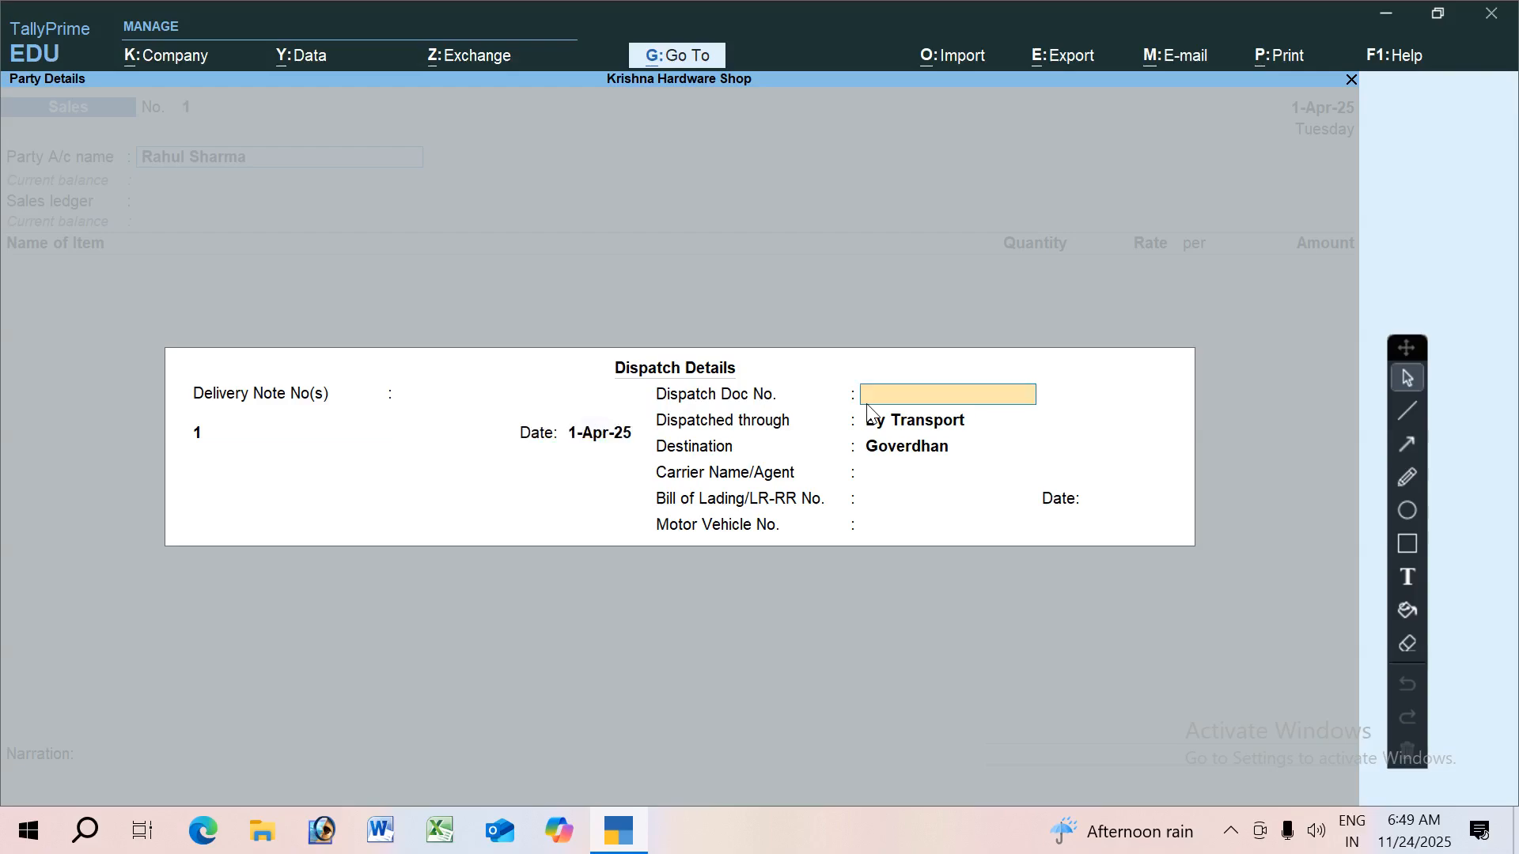
{"action": "key", "text": "Return"}
{"action": "key", "text": "Return"}
{"action": "key", "text": "Return"}
{"action": "key", "text": "Return"}
{"action": "key", "text": "Return"}
{"action": "key", "text": "Return"}
{"action": "key", "text": "Return"}
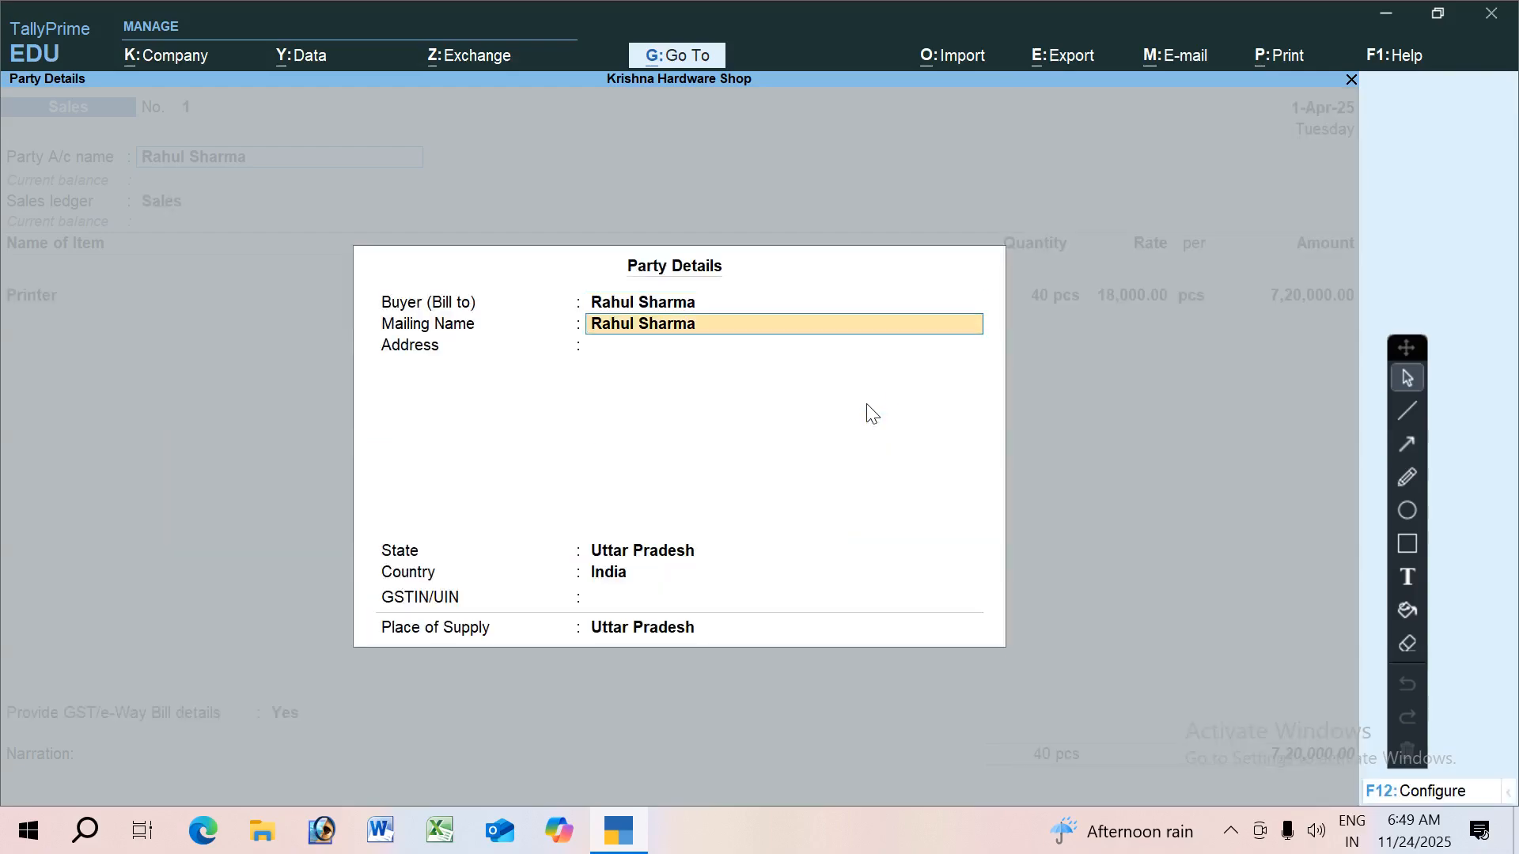
{"action": "key", "text": "Return"}
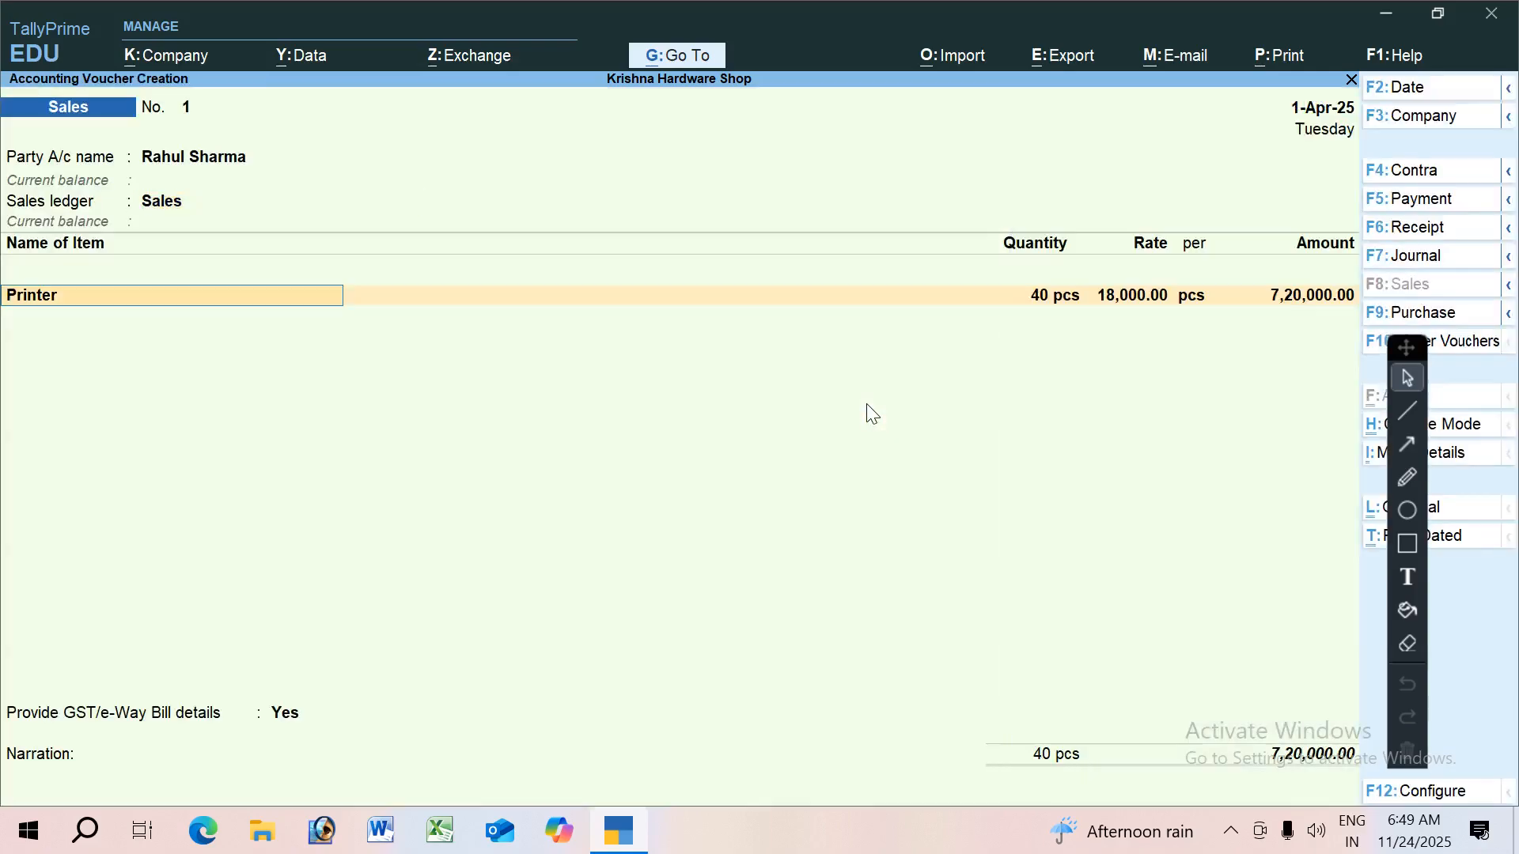
Step: Accept the Printer allocation of 40 pcs at 18,000 against tracking number 1 and save the sales voucher
{"action": "key", "text": "Return"}
{"action": "key", "text": "Return"}
{"action": "key", "text": "Return"}
{"action": "key", "text": "Return"}
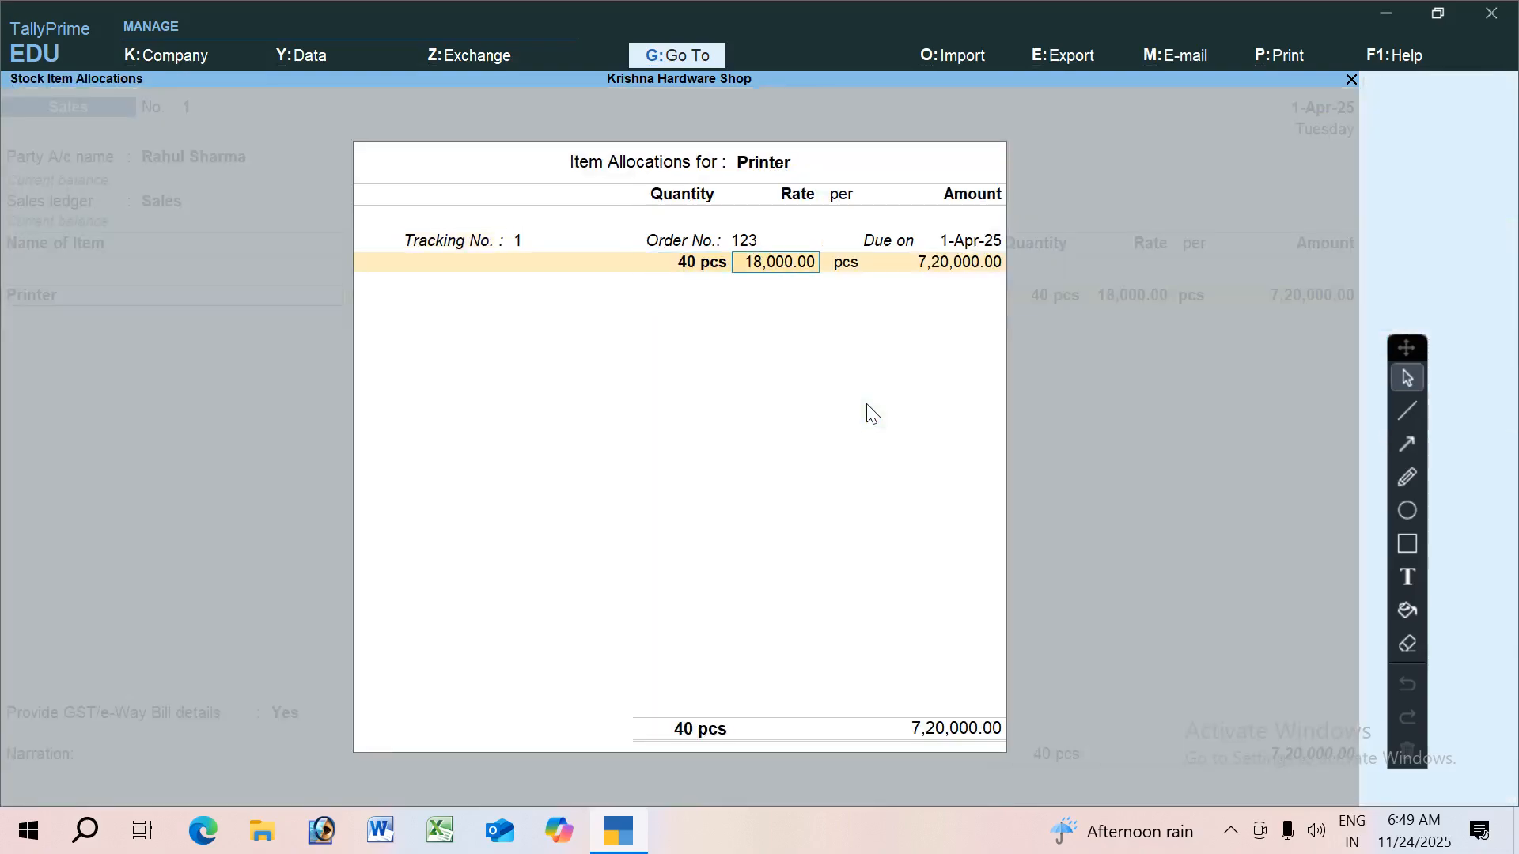
{"action": "key", "text": "Return"}
{"action": "key", "text": "Return"}
{"action": "key", "text": "Return"}
{"action": "key", "text": "Return"}
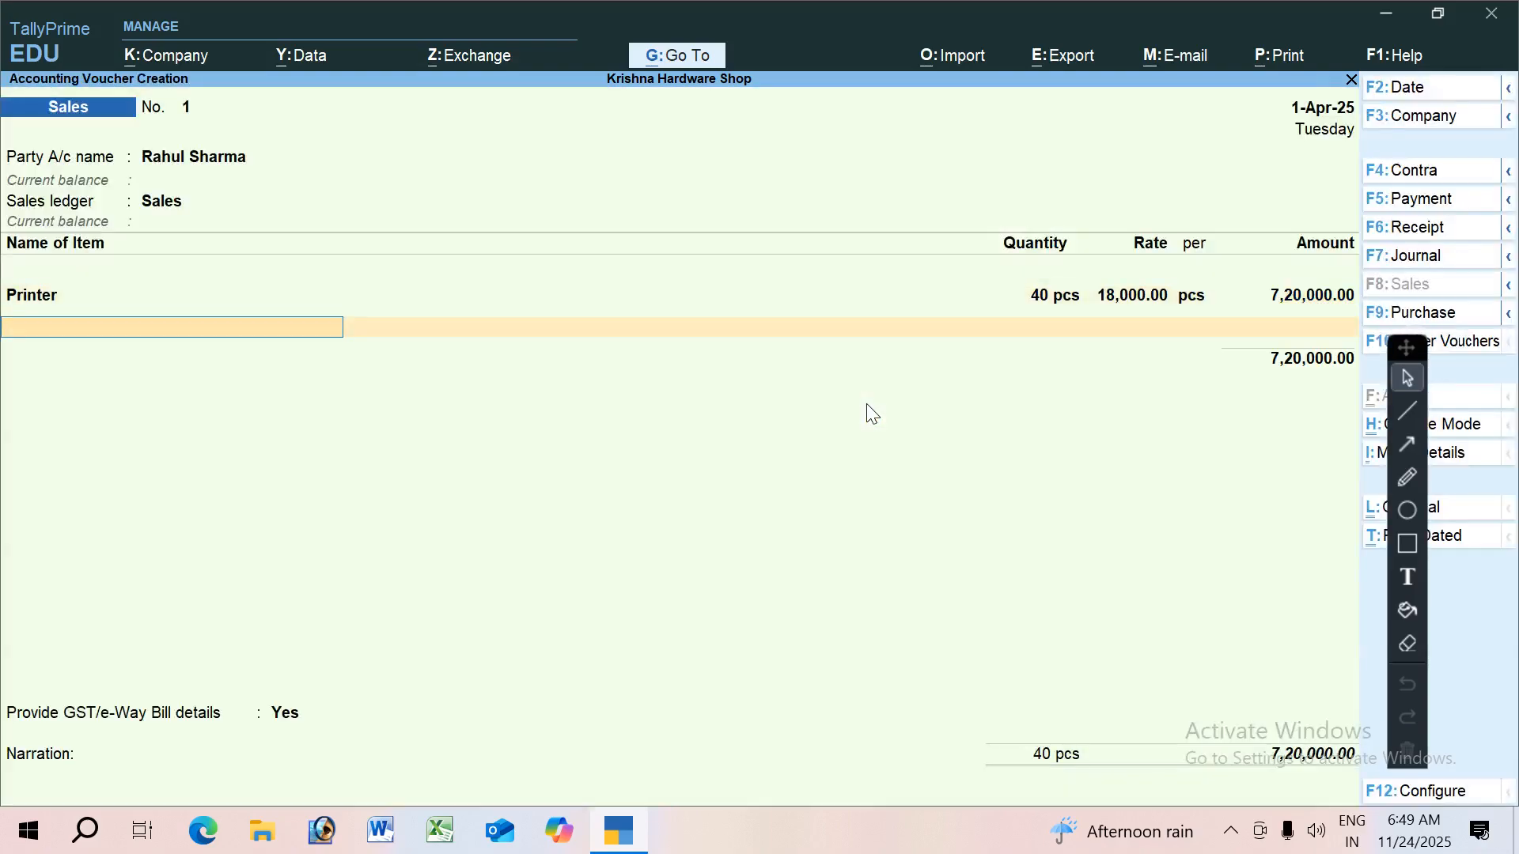
{"action": "key", "text": "Return"}
{"action": "key", "text": "ctrl"}
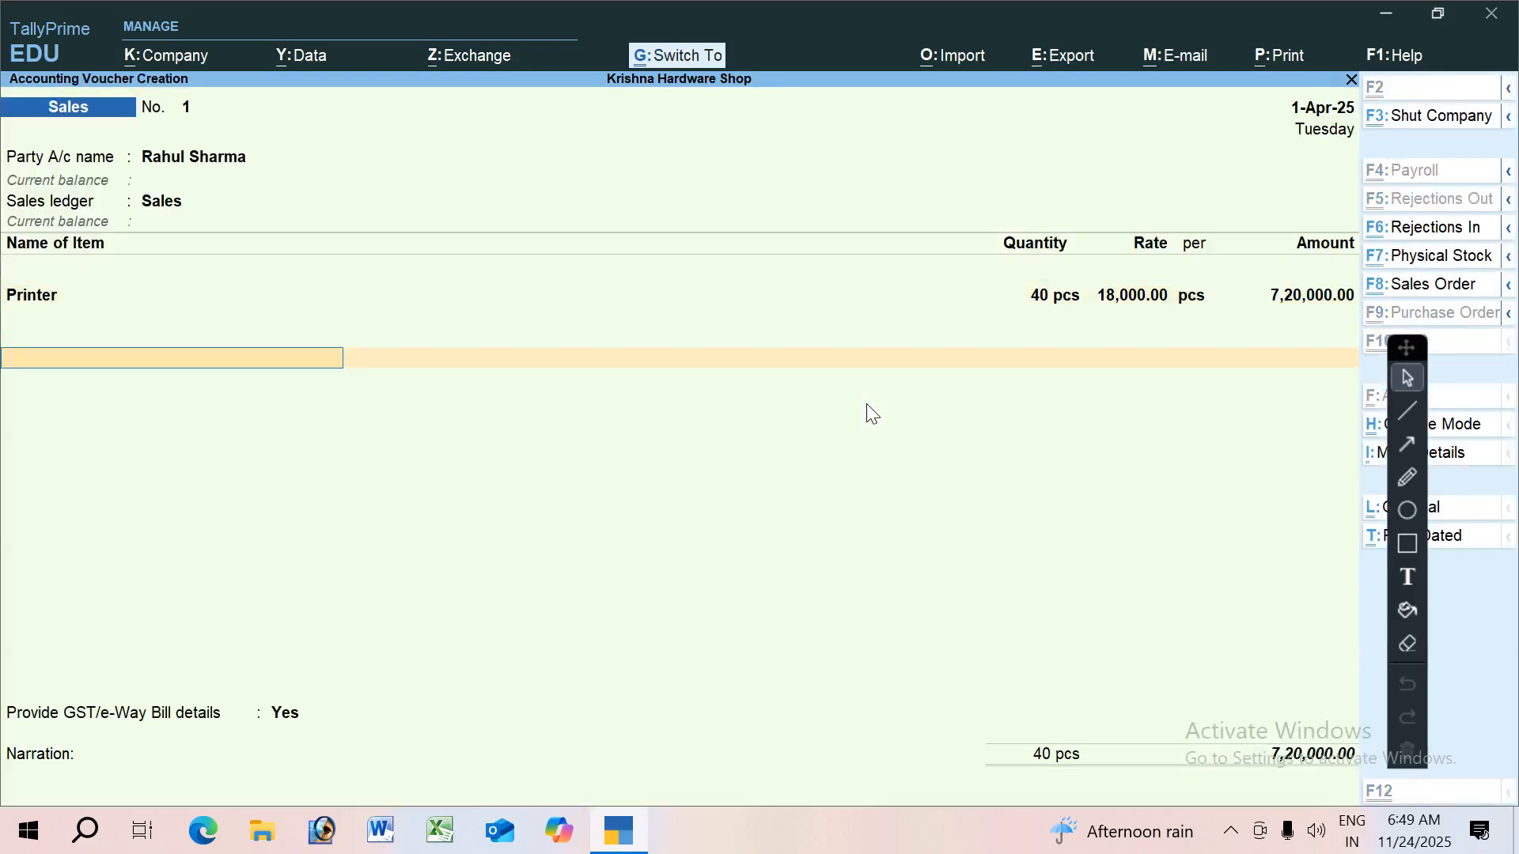
{"action": "key", "text": "ctrl+a"}
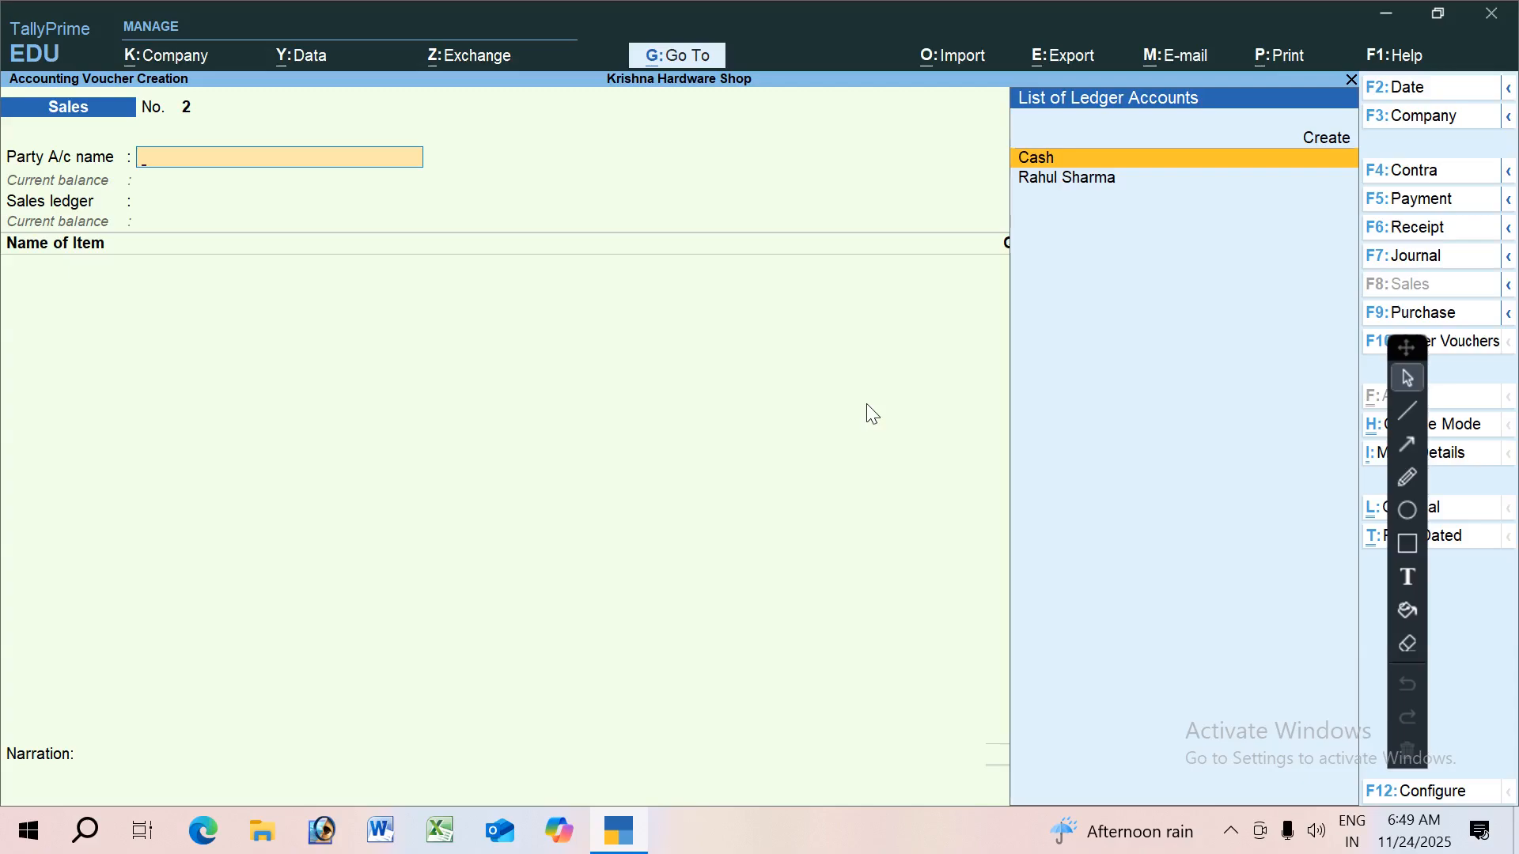
Step: Examine the Printer's inward, outward and closing quantities in the Stock Summary and its monthly summary
{"action": "key", "text": "Escape"}
{"action": "key", "text": "Down"}
{"action": "key", "text": "Down"}
{"action": "key", "text": "Down"}
{"action": "key", "text": "Down"}
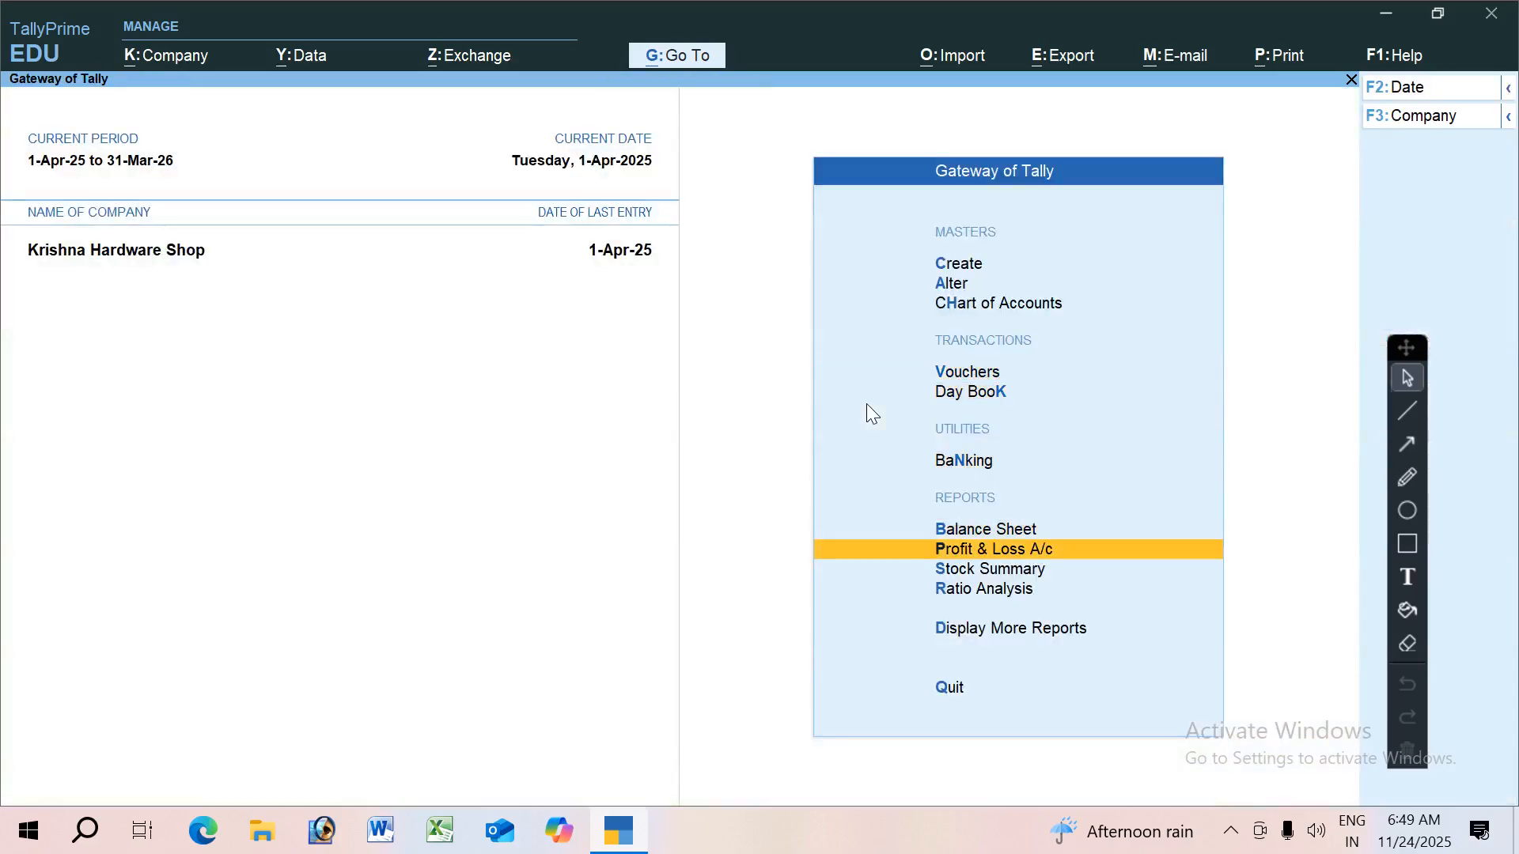
{"action": "key", "text": "Down"}
{"action": "key", "text": "Return"}
{"action": "key", "text": "Return"}
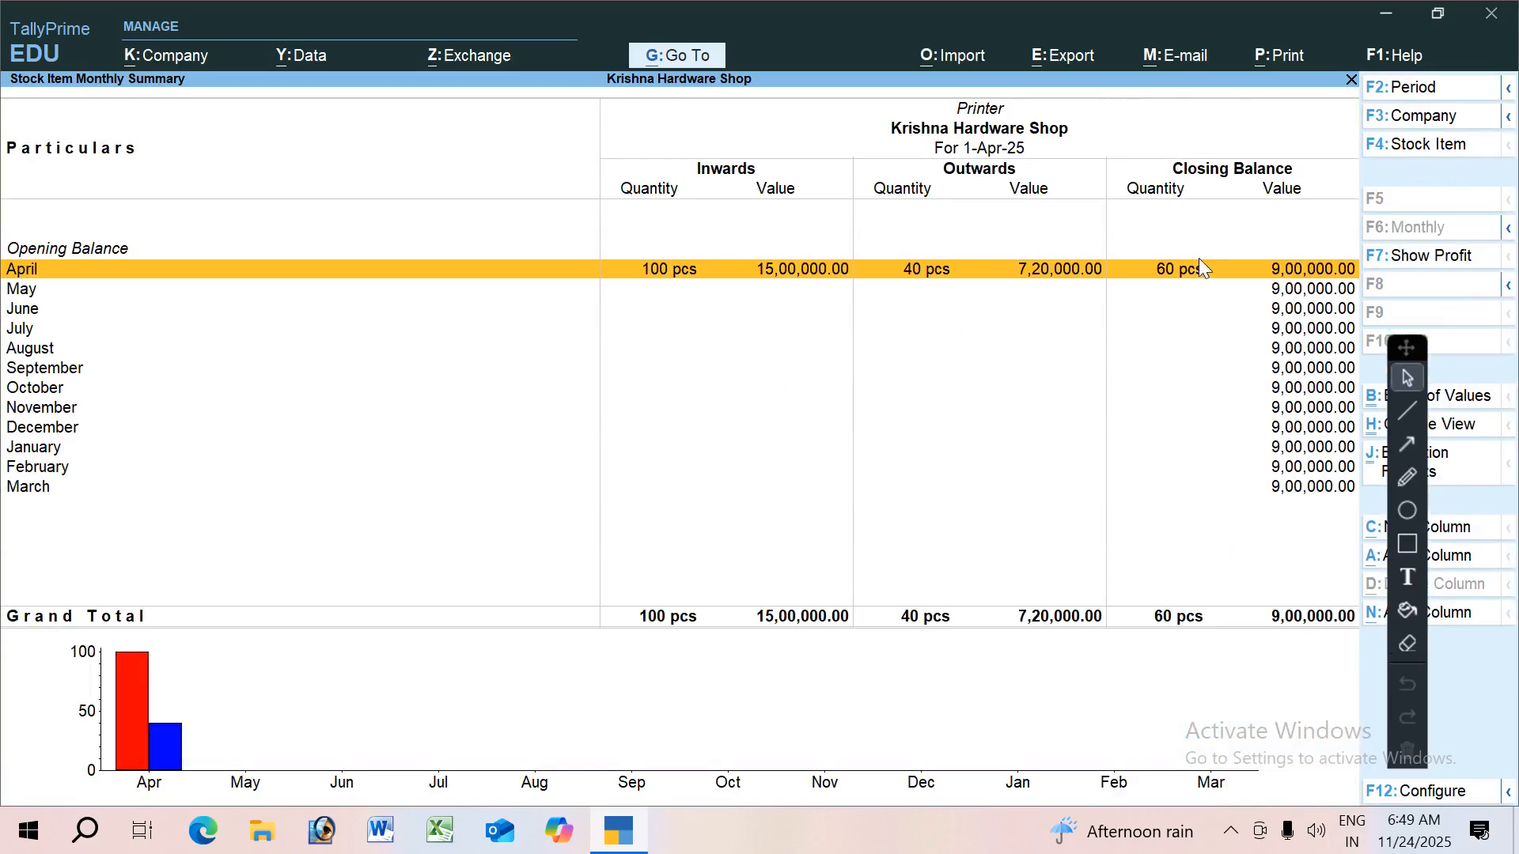
{"action": "key", "text": "Escape"}
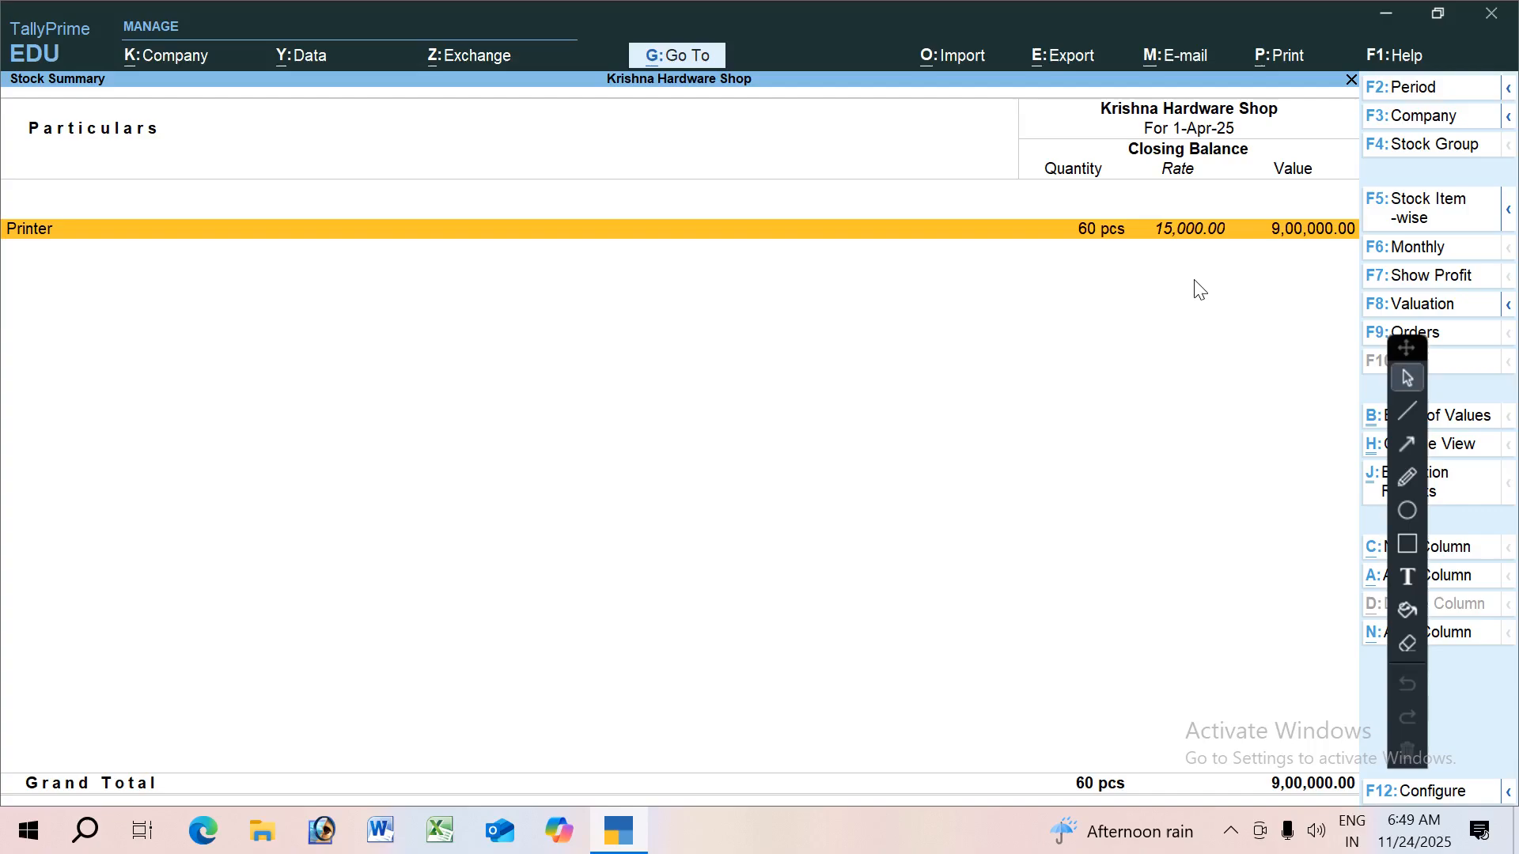
{"action": "key", "text": "Escape"}
Step: Return to voucher entry and switch the voucher type to Credit Note
{"action": "key", "text": "v"}
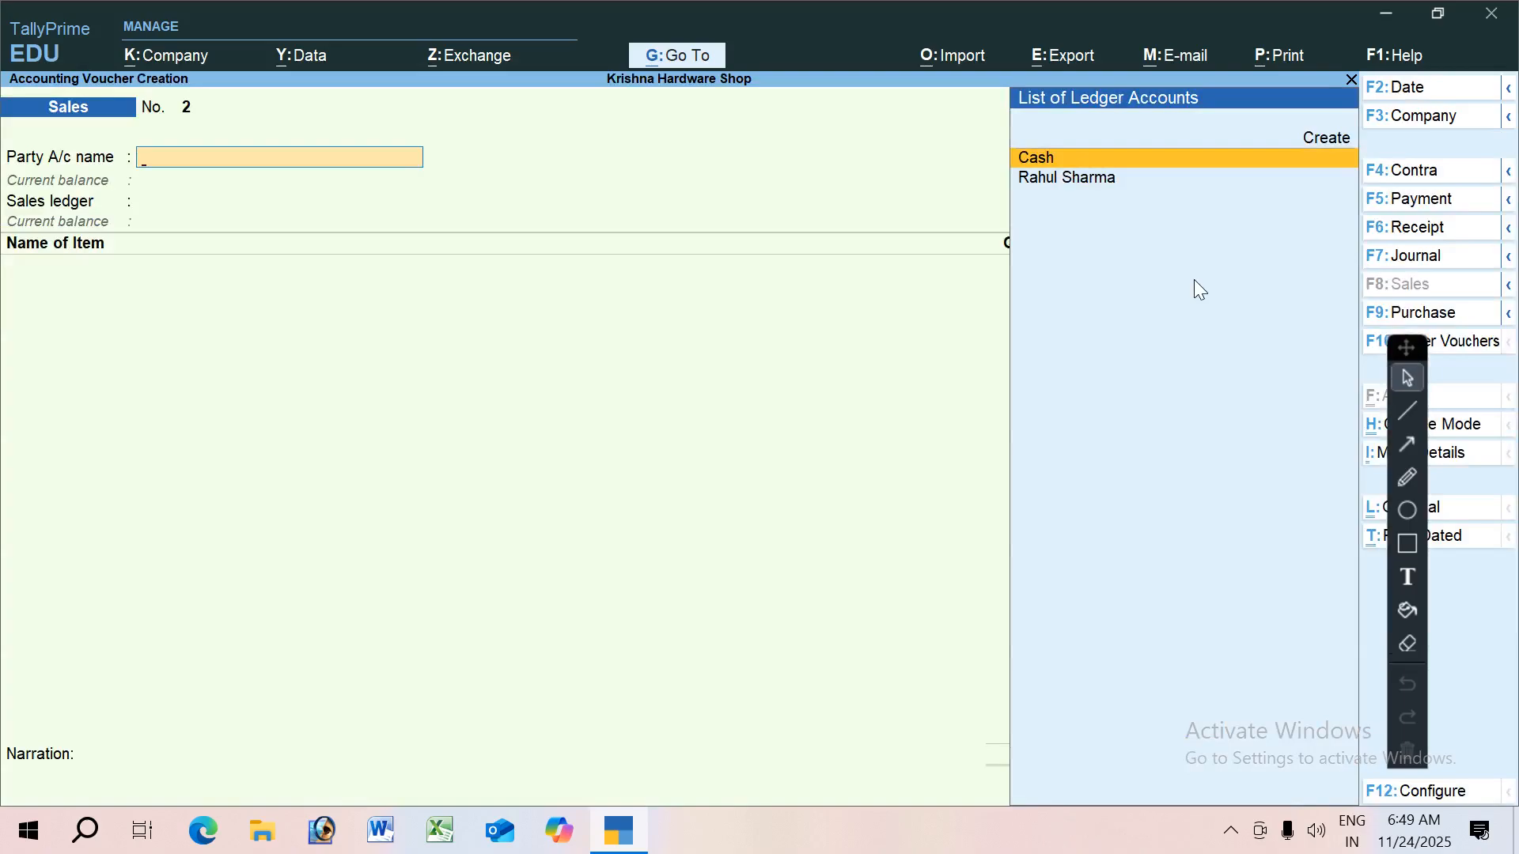
{"action": "key", "text": "F10"}
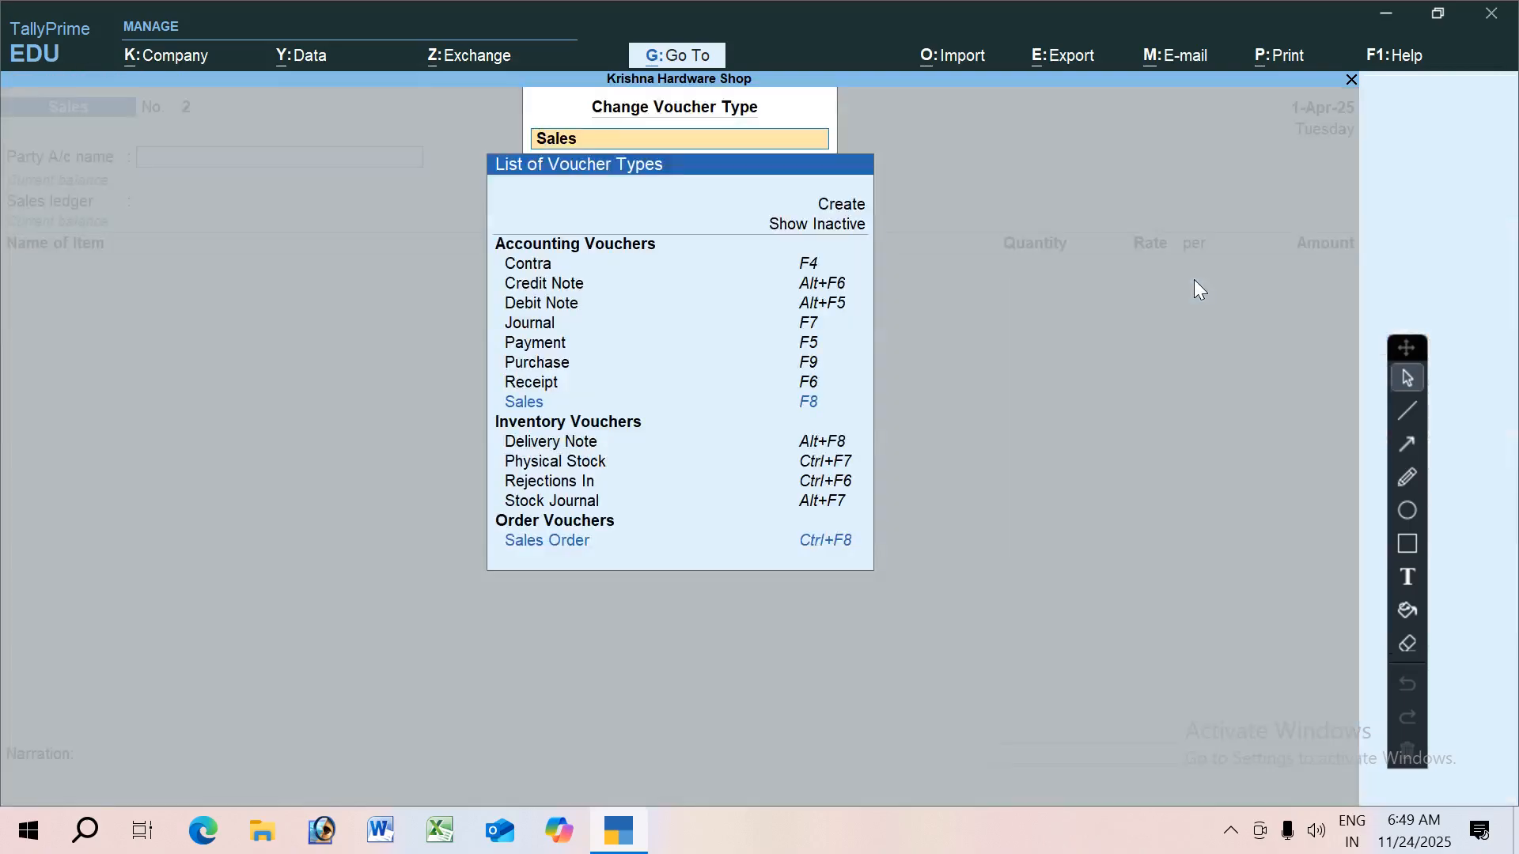
{"action": "key", "text": "Up"}
{"action": "key", "text": "Up"}
{"action": "key", "text": "Up"}
{"action": "key", "text": "Up"}
{"action": "key", "text": "Up"}
{"action": "key", "text": "Up"}
{"action": "key", "text": "Up"}
{"action": "key", "text": "Up"}
{"action": "key", "text": "Up"}
{"action": "key", "text": "Up"}
{"action": "key", "text": "Up"}
{"action": "key", "text": "Up"}
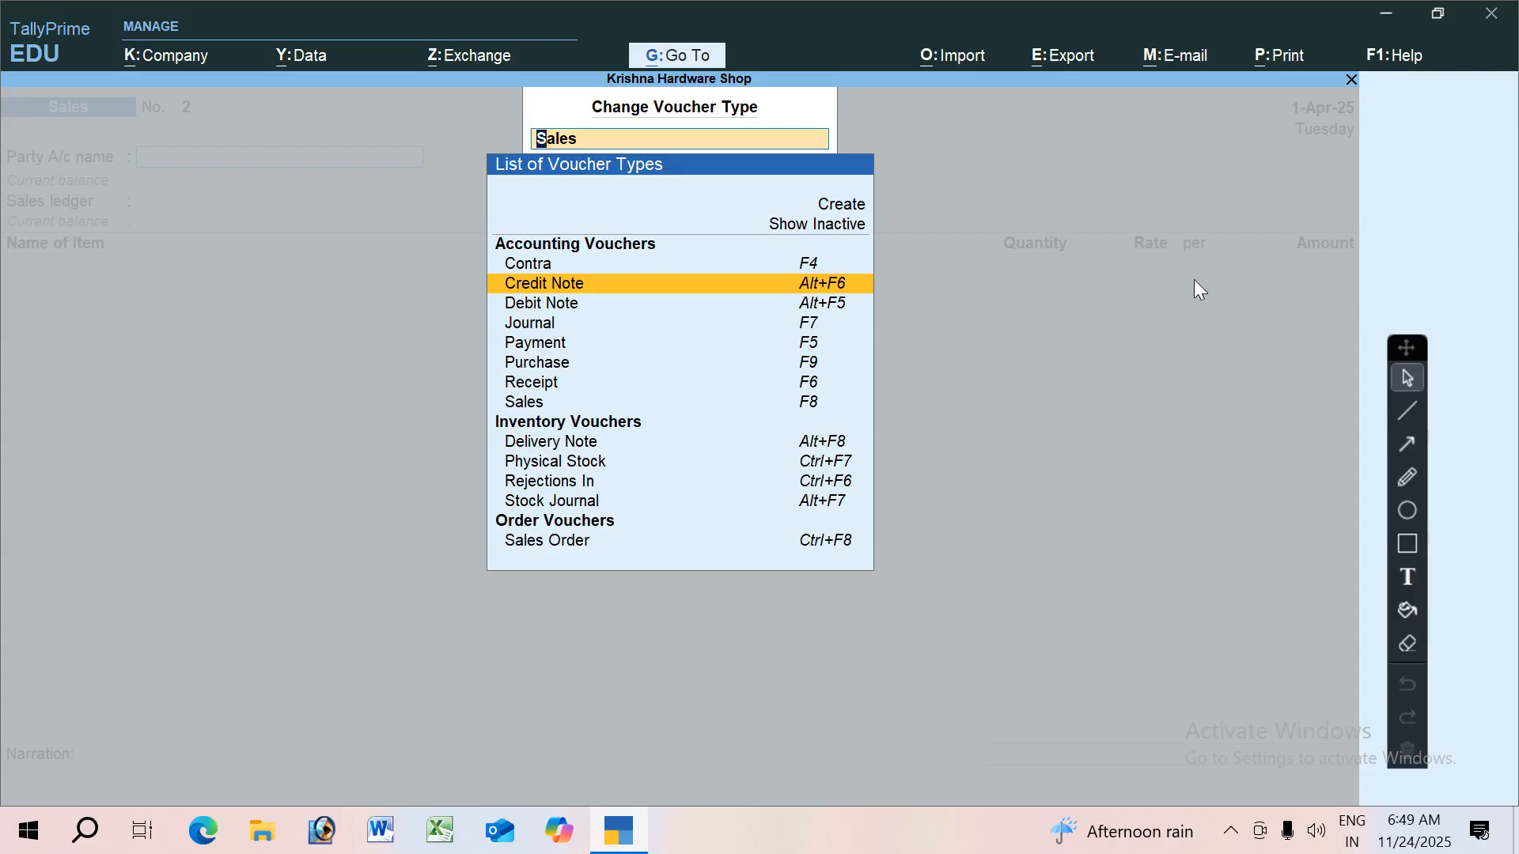
{"action": "key", "text": "Return"}
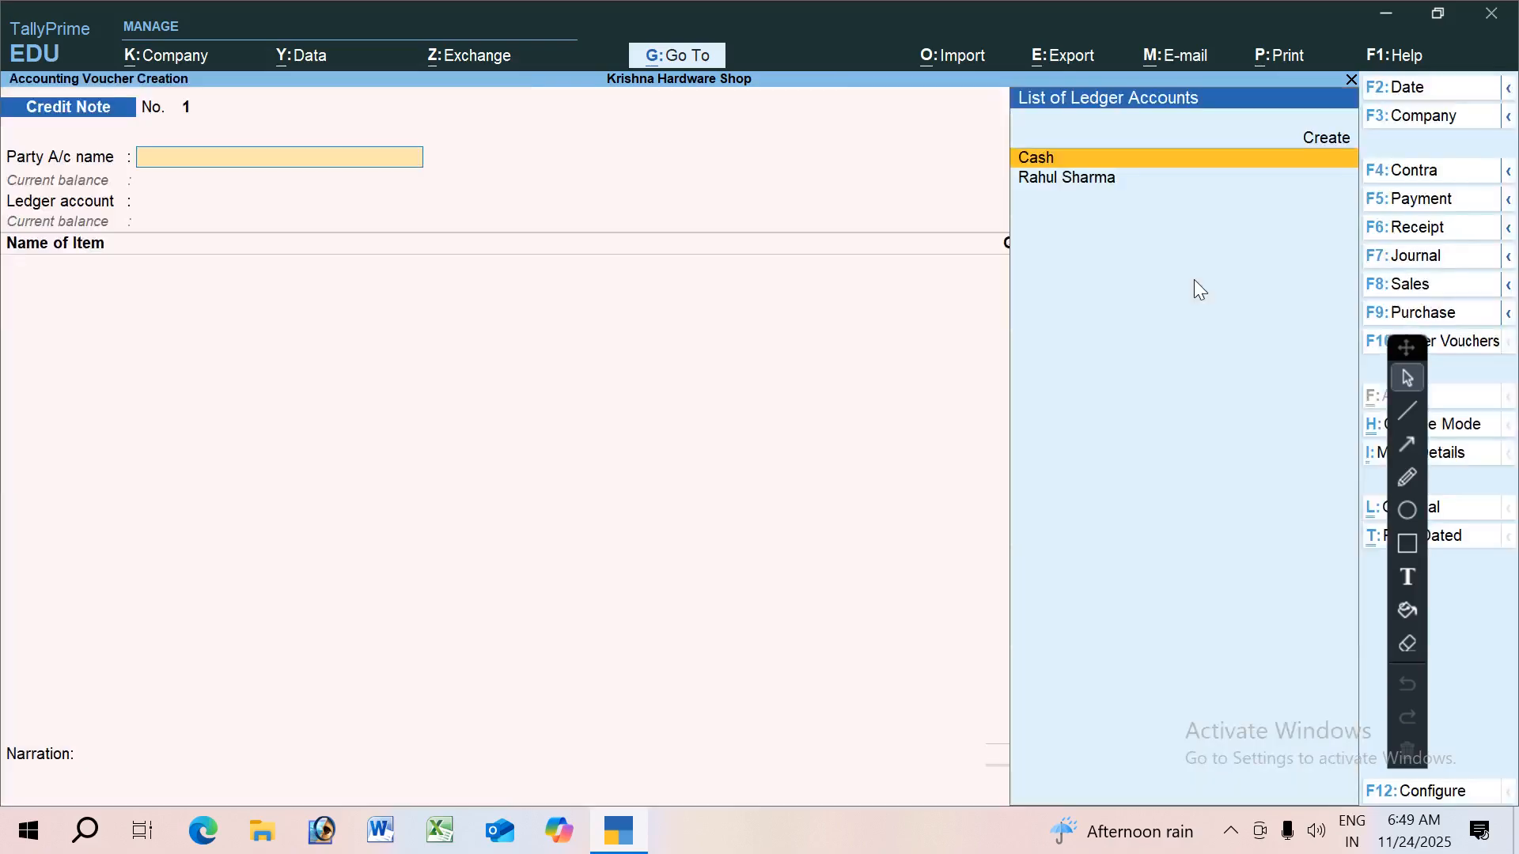
Step: Select the customer as the credit note's party and accept the receipt details with tracking number Not Applicable
{"action": "key", "text": "Down"}
{"action": "key", "text": "Return"}
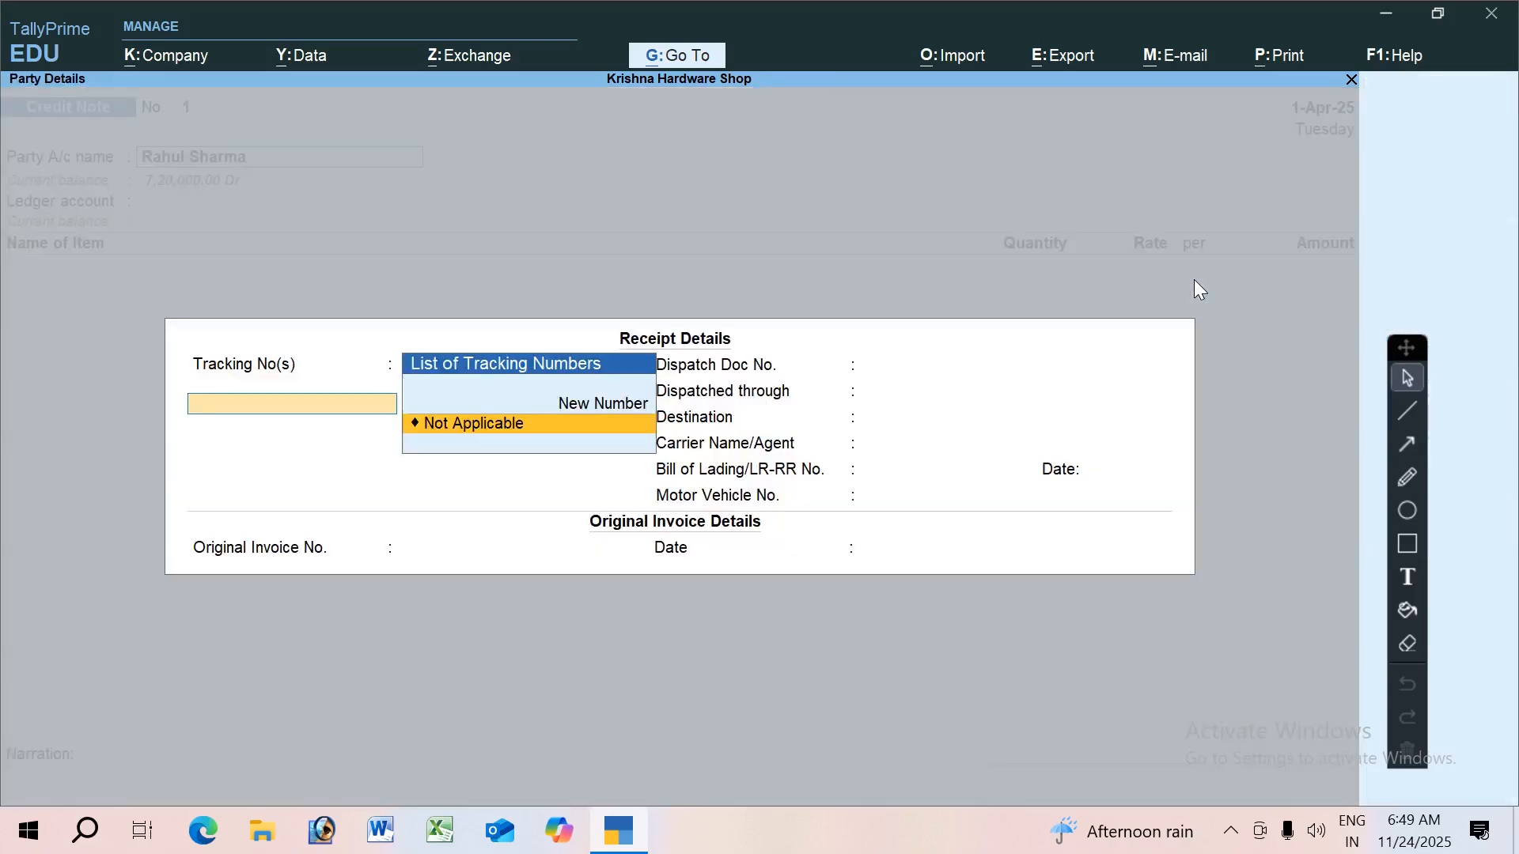
{"action": "key", "text": "Return"}
{"action": "key", "text": "ctrl+a"}
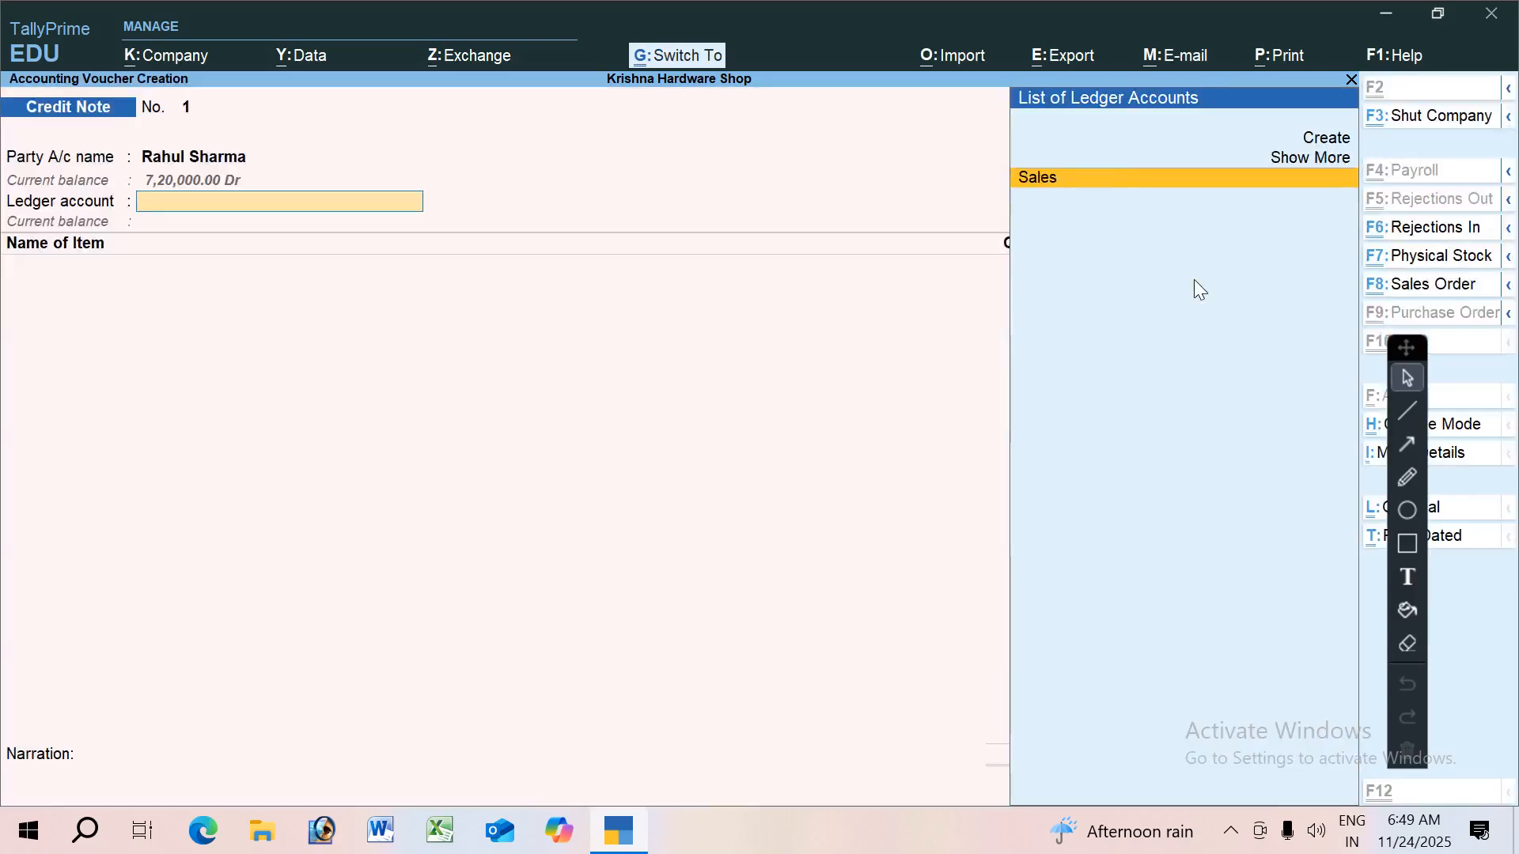
Step: Create a ledger named Sales Return under Sales Accounts for the credit note's ledger account
{"action": "key", "text": "alt+c"}
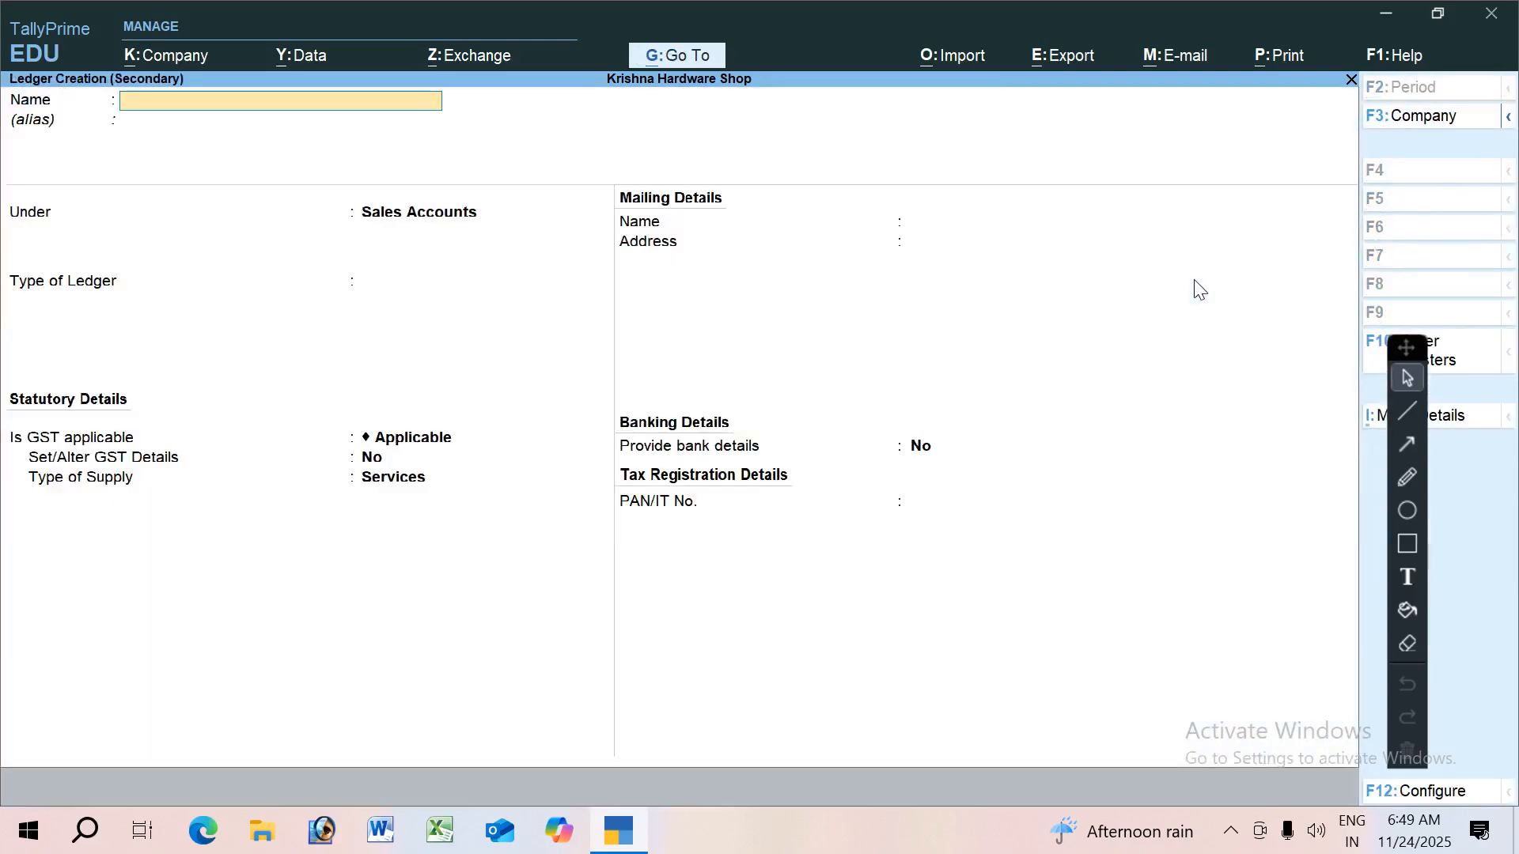
{"action": "type", "text": "Sales Return"}
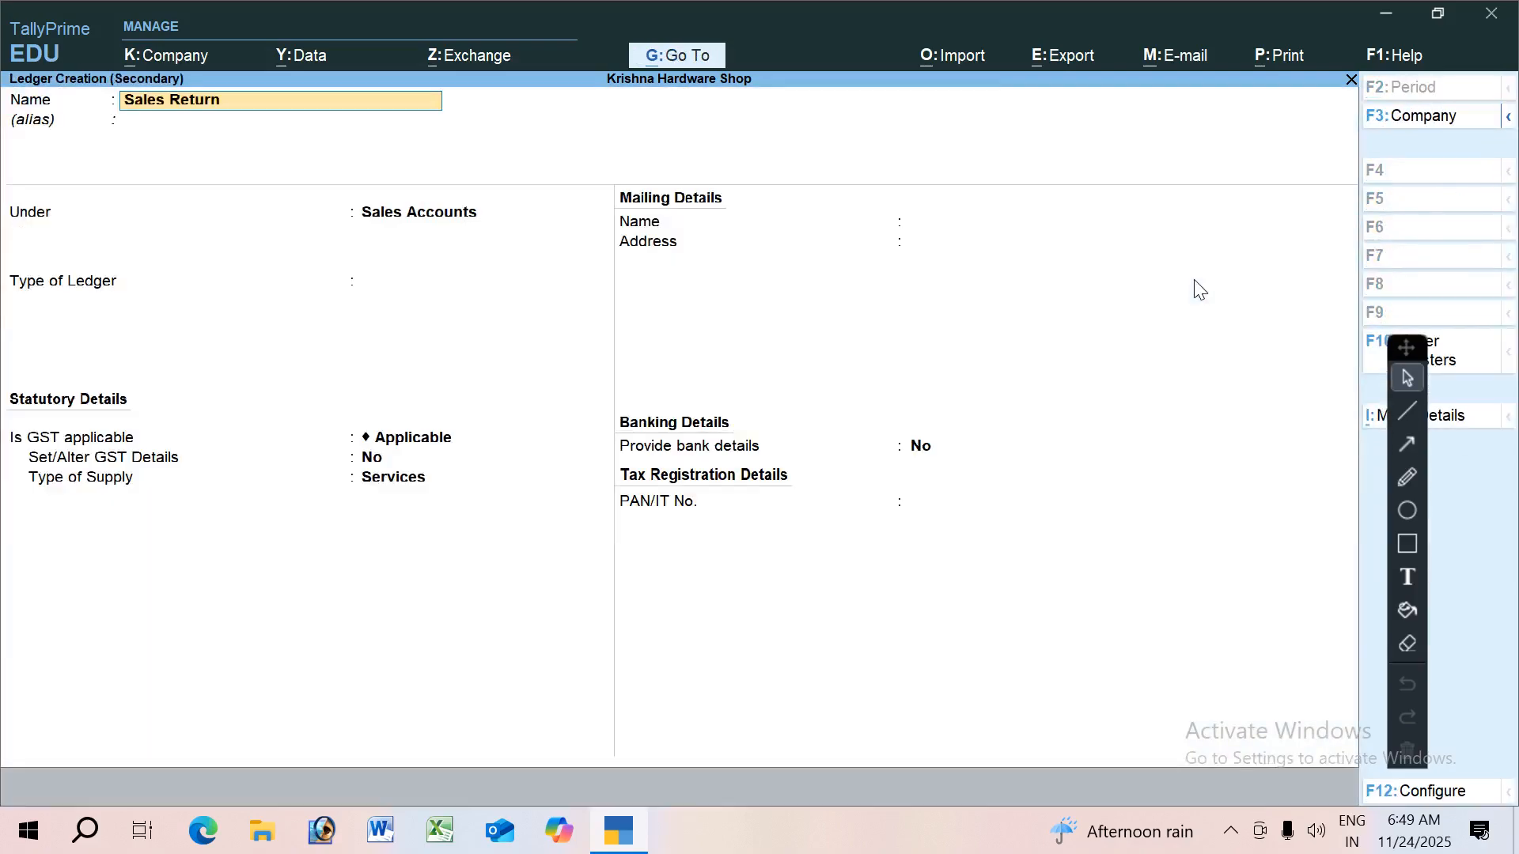
{"action": "key", "text": "Return"}
{"action": "key", "text": "Return"}
{"action": "key", "text": "Return"}
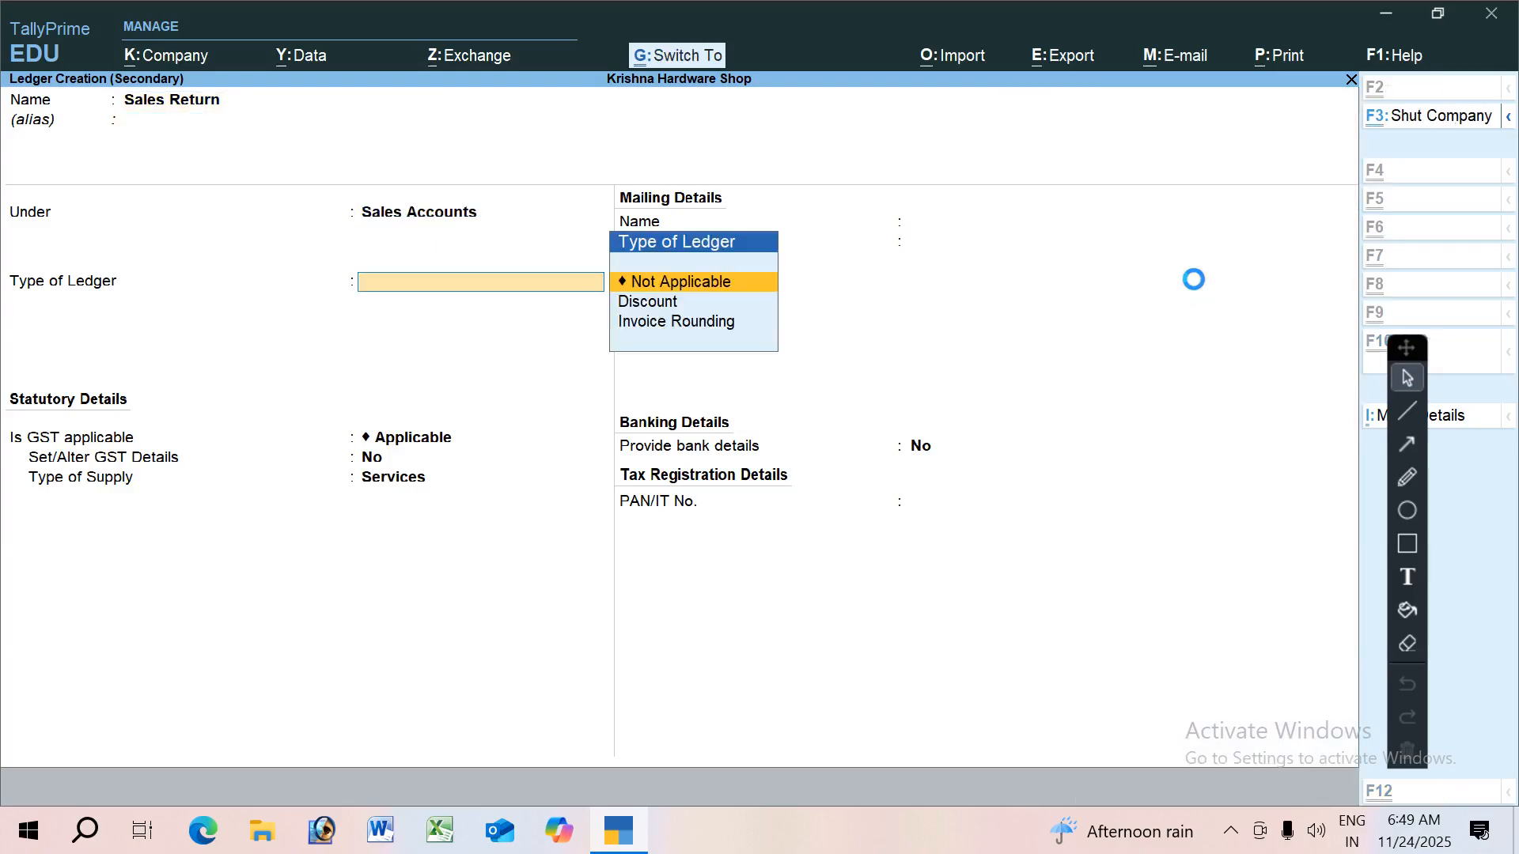
{"action": "key", "text": "ctrl+a"}
Step: Add 10 pcs of Printer with tracking and order numbers Not Applicable, and save the credit note
{"action": "key", "text": "Down"}
{"action": "key", "text": "Return"}
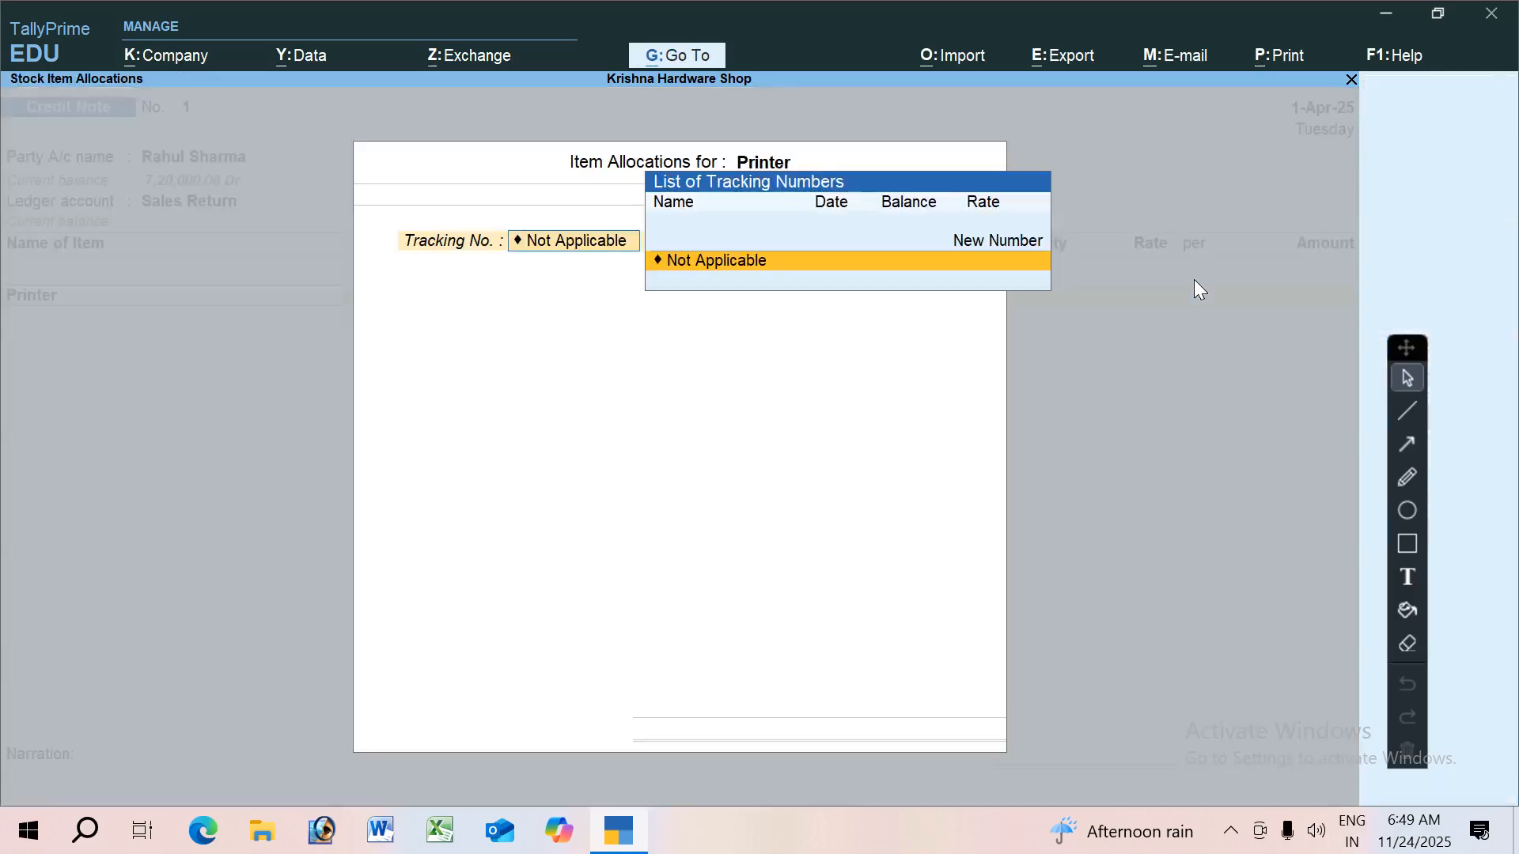
{"action": "key", "text": "Return"}
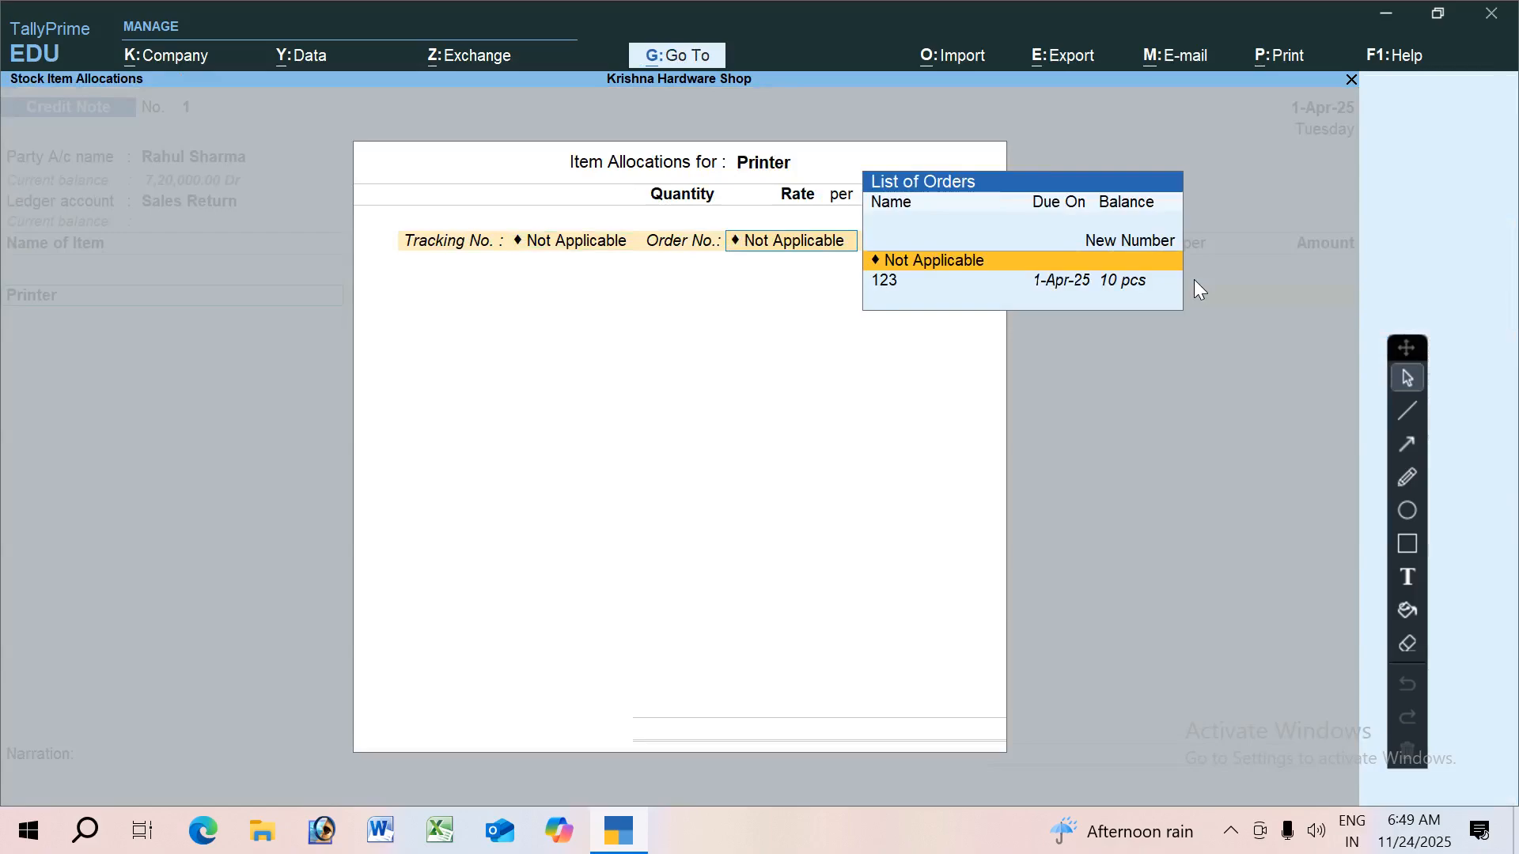
{"action": "key", "text": "Return"}
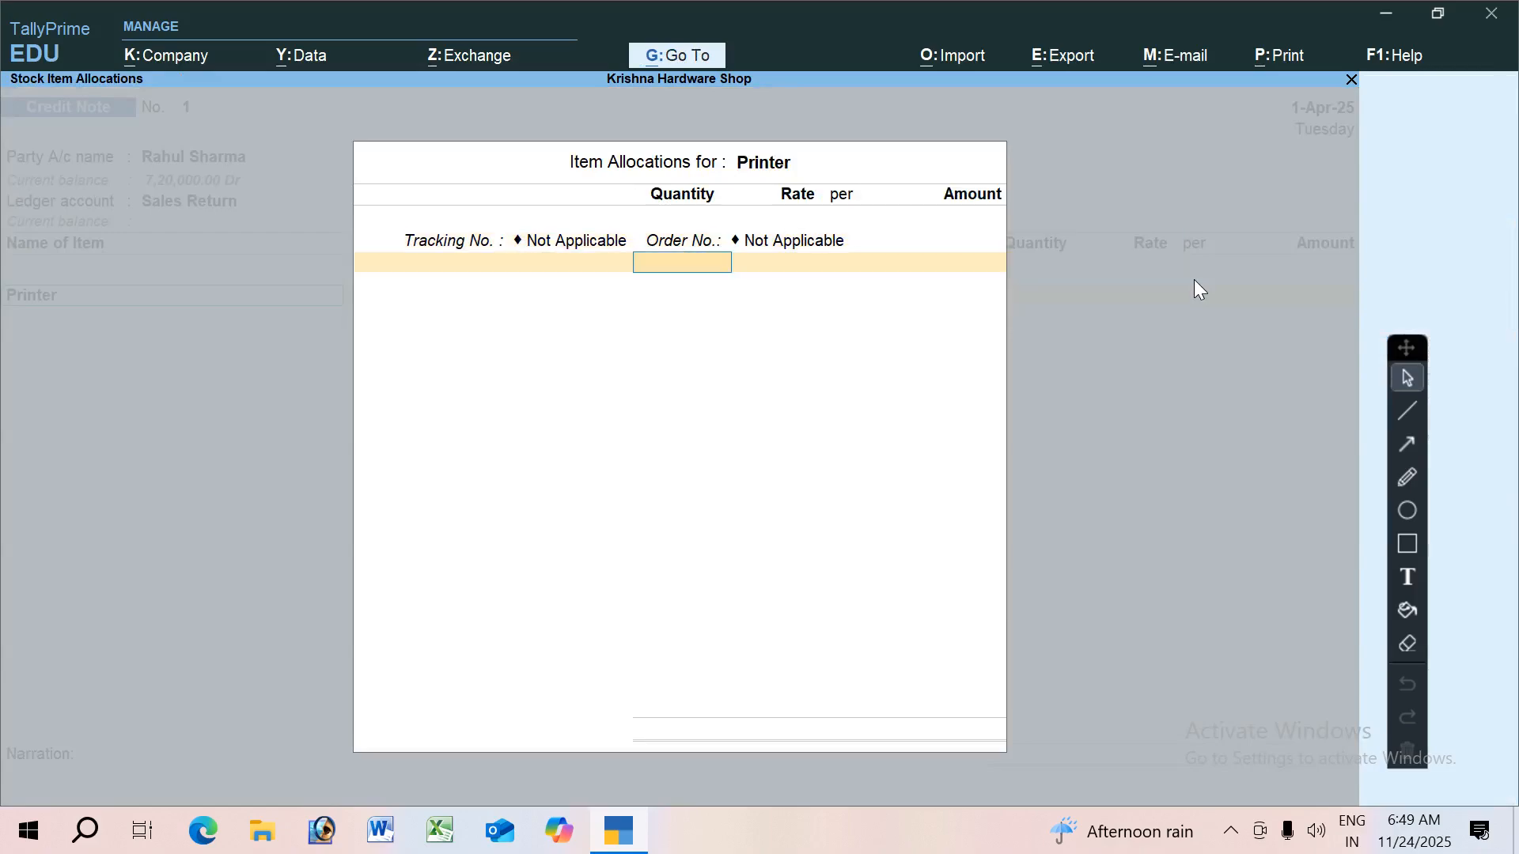
{"action": "type", "text": "10"}
{"action": "key", "text": "Return"}
{"action": "key", "text": "ctrl+a"}
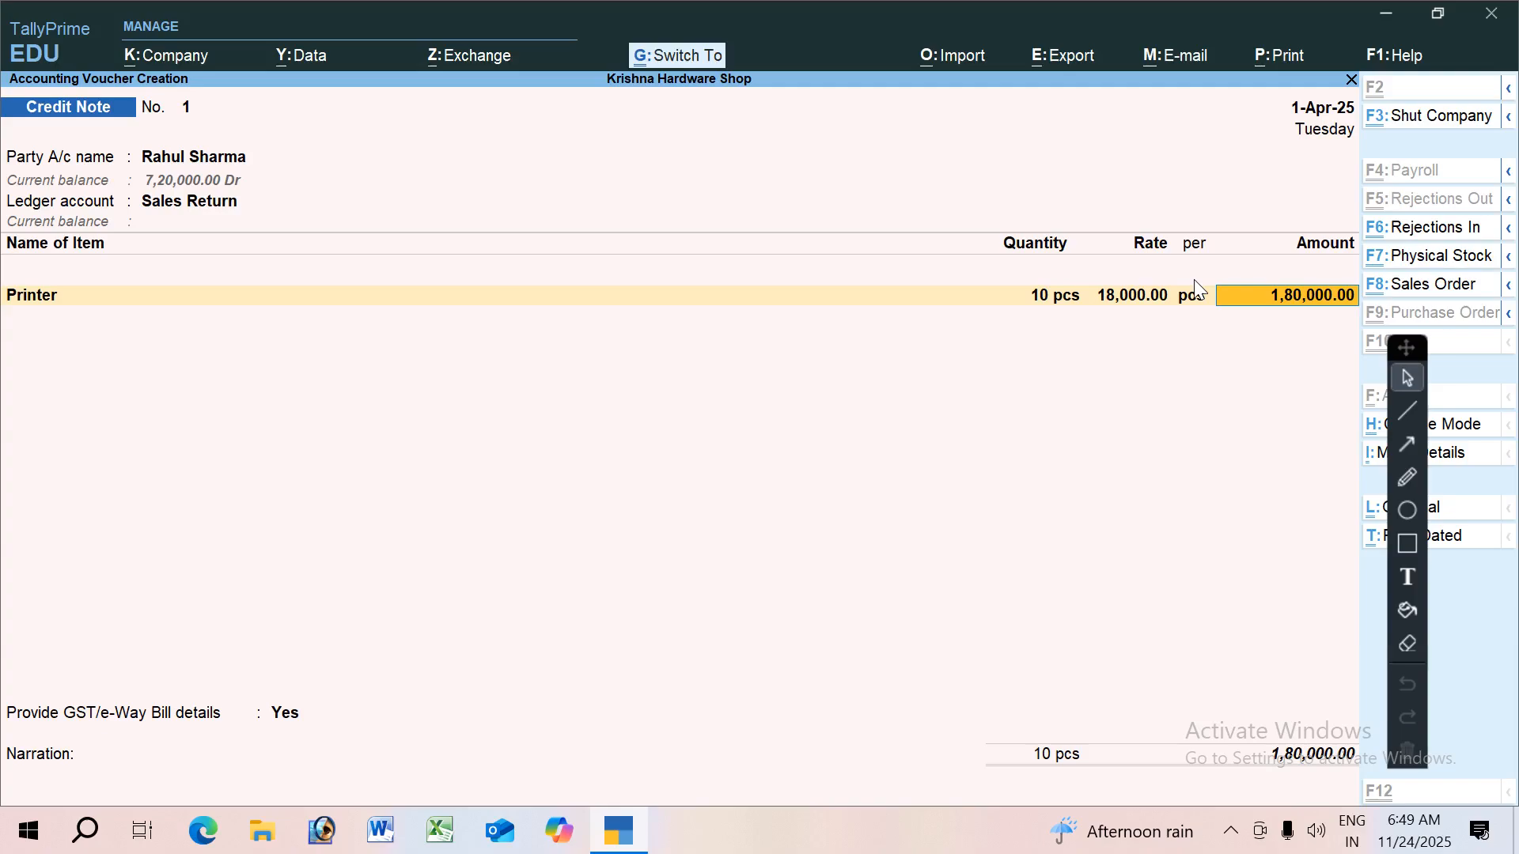
{"action": "key", "text": "ctrl+a"}
{"action": "key", "text": "ctrl+a"}
{"action": "key", "text": "ctrl+a"}
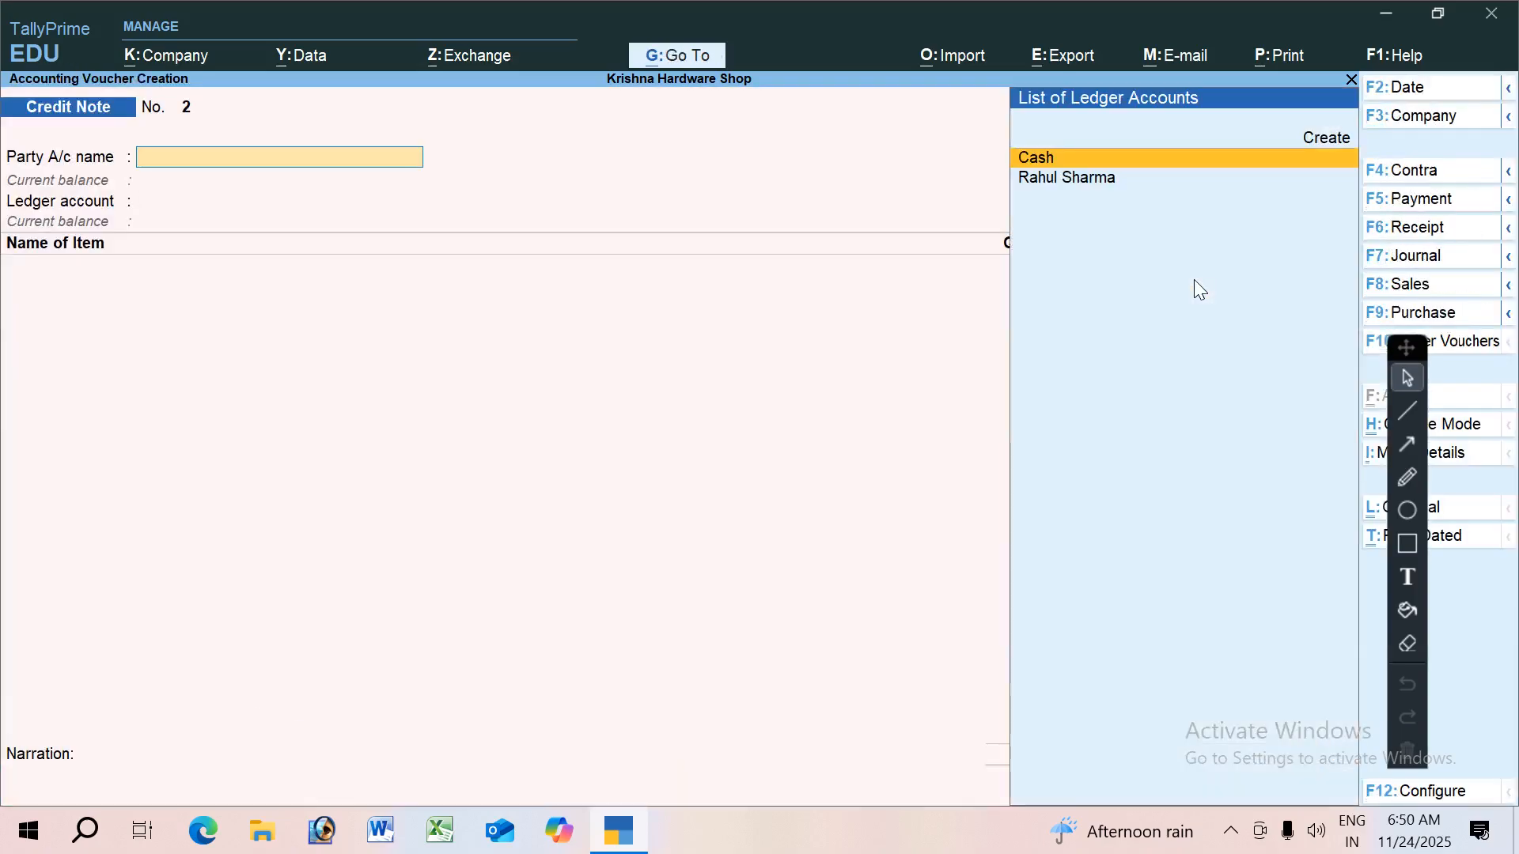
Step: Quit voucher entry and examine the Printer's April stock vouchers from the Stock Summary, and return to the Gateway of Tally
{"action": "key", "text": "Escape"}
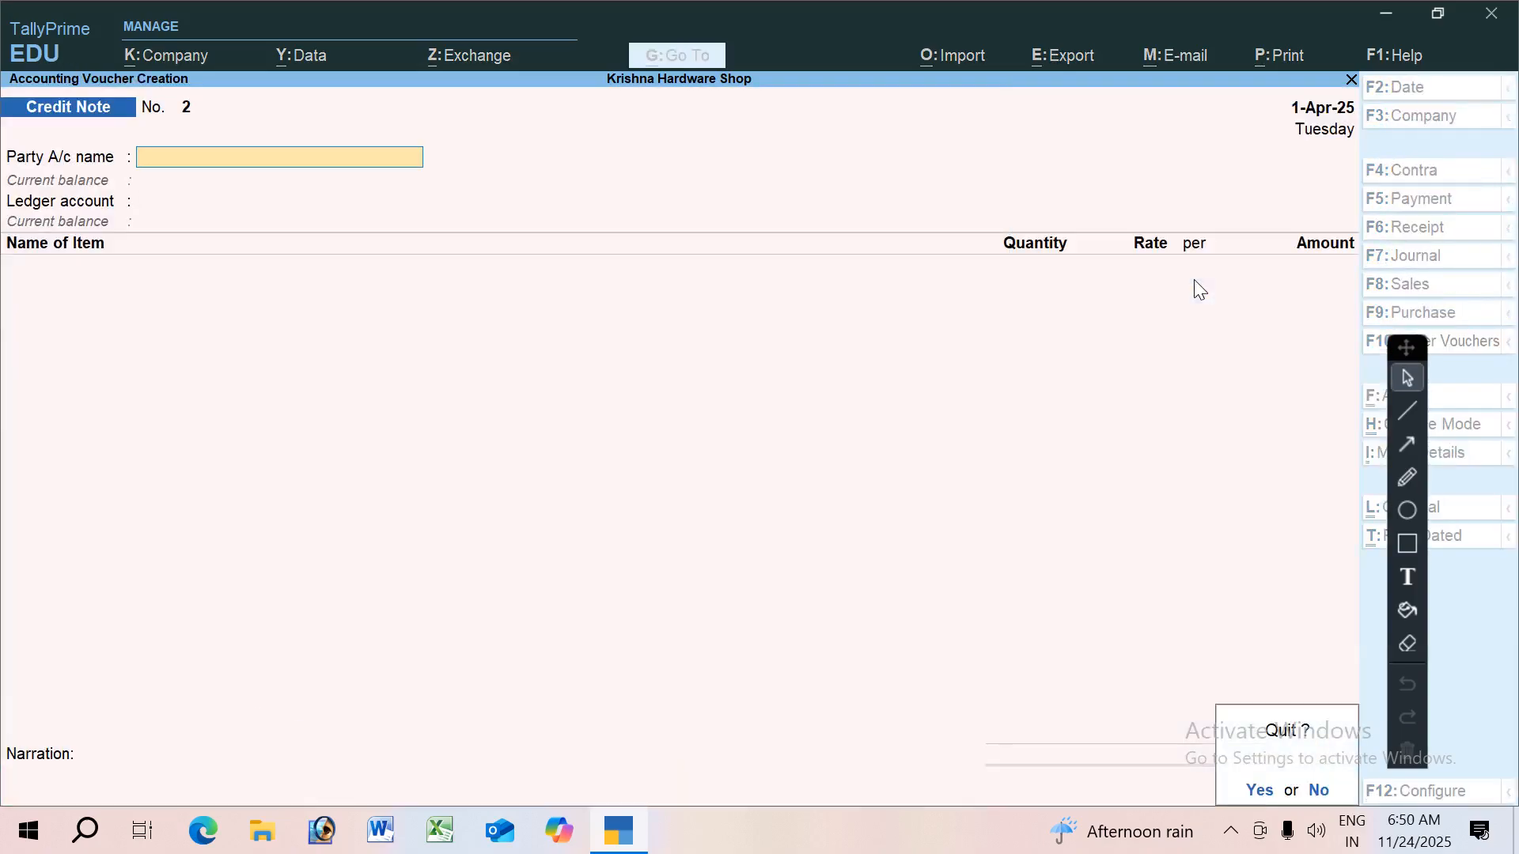
{"action": "key", "text": "y"}
{"action": "key", "text": "s"}
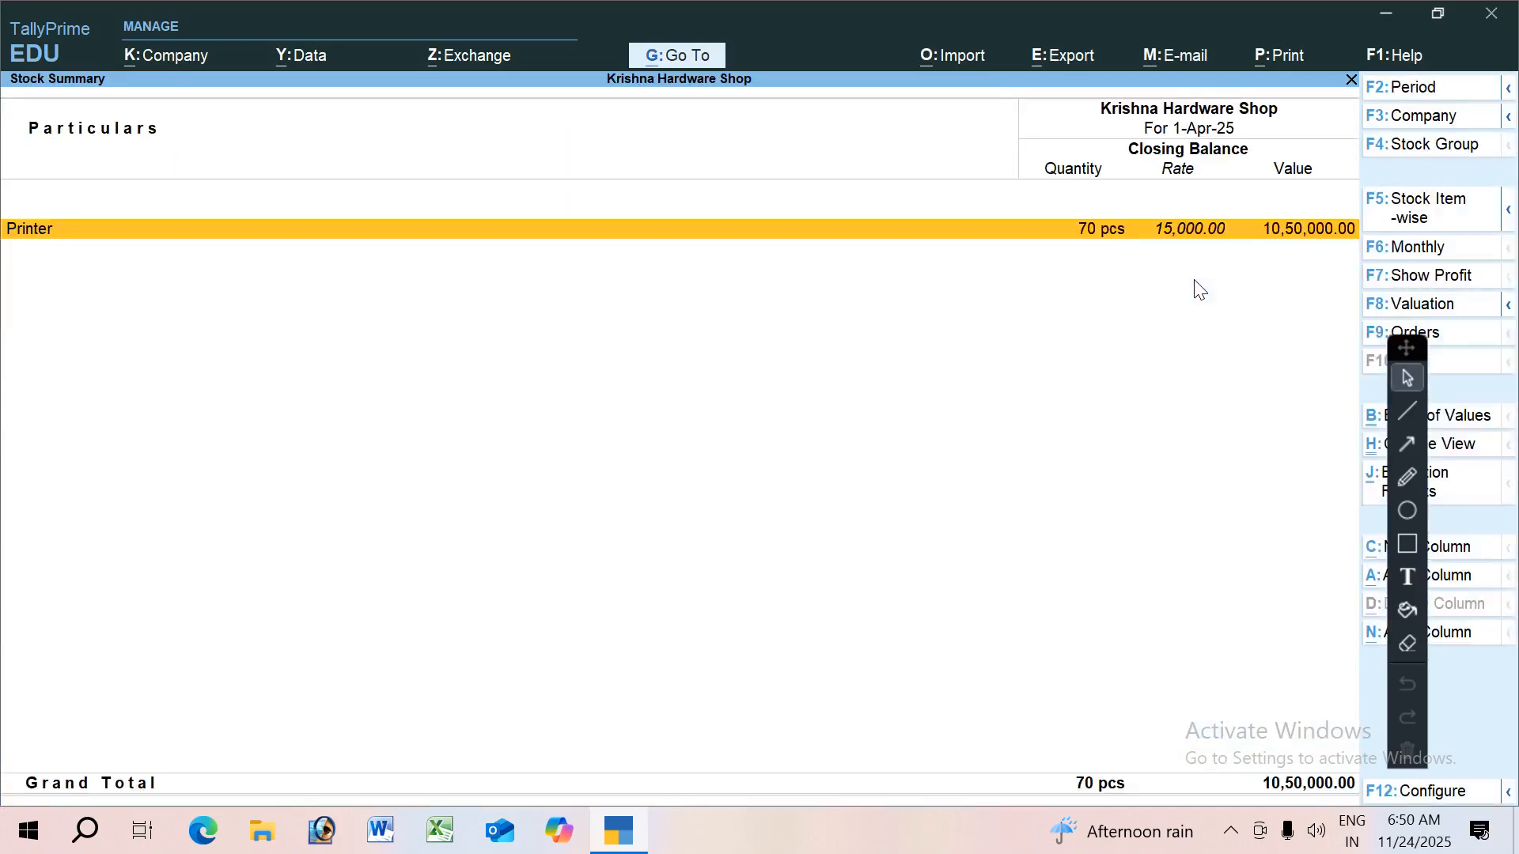
{"action": "key", "text": "Return"}
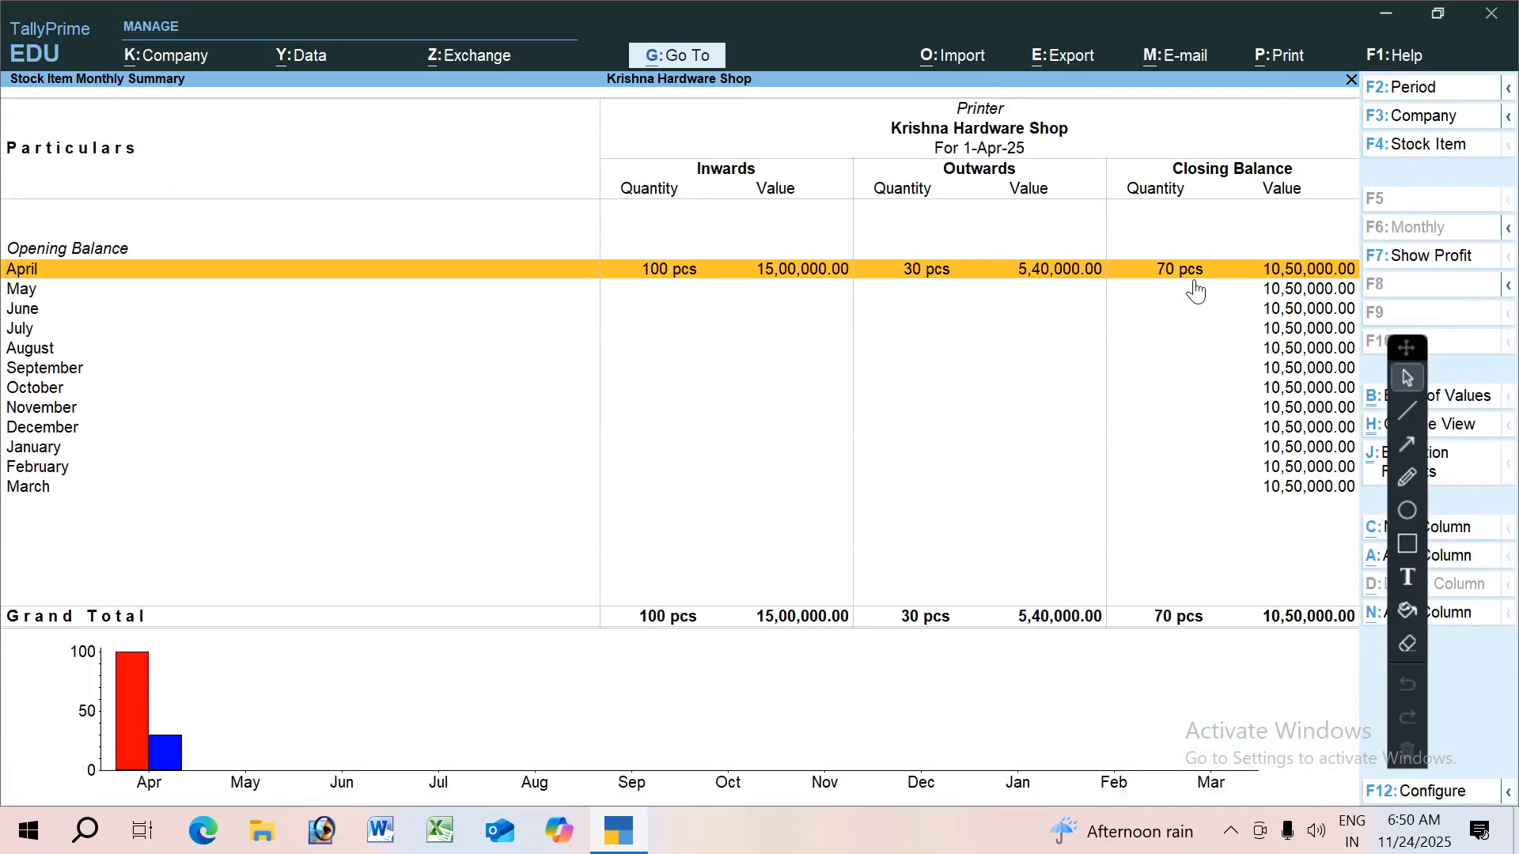
{"action": "key", "text": "Return"}
{"action": "key", "text": "Down"}
{"action": "key", "text": "Down"}
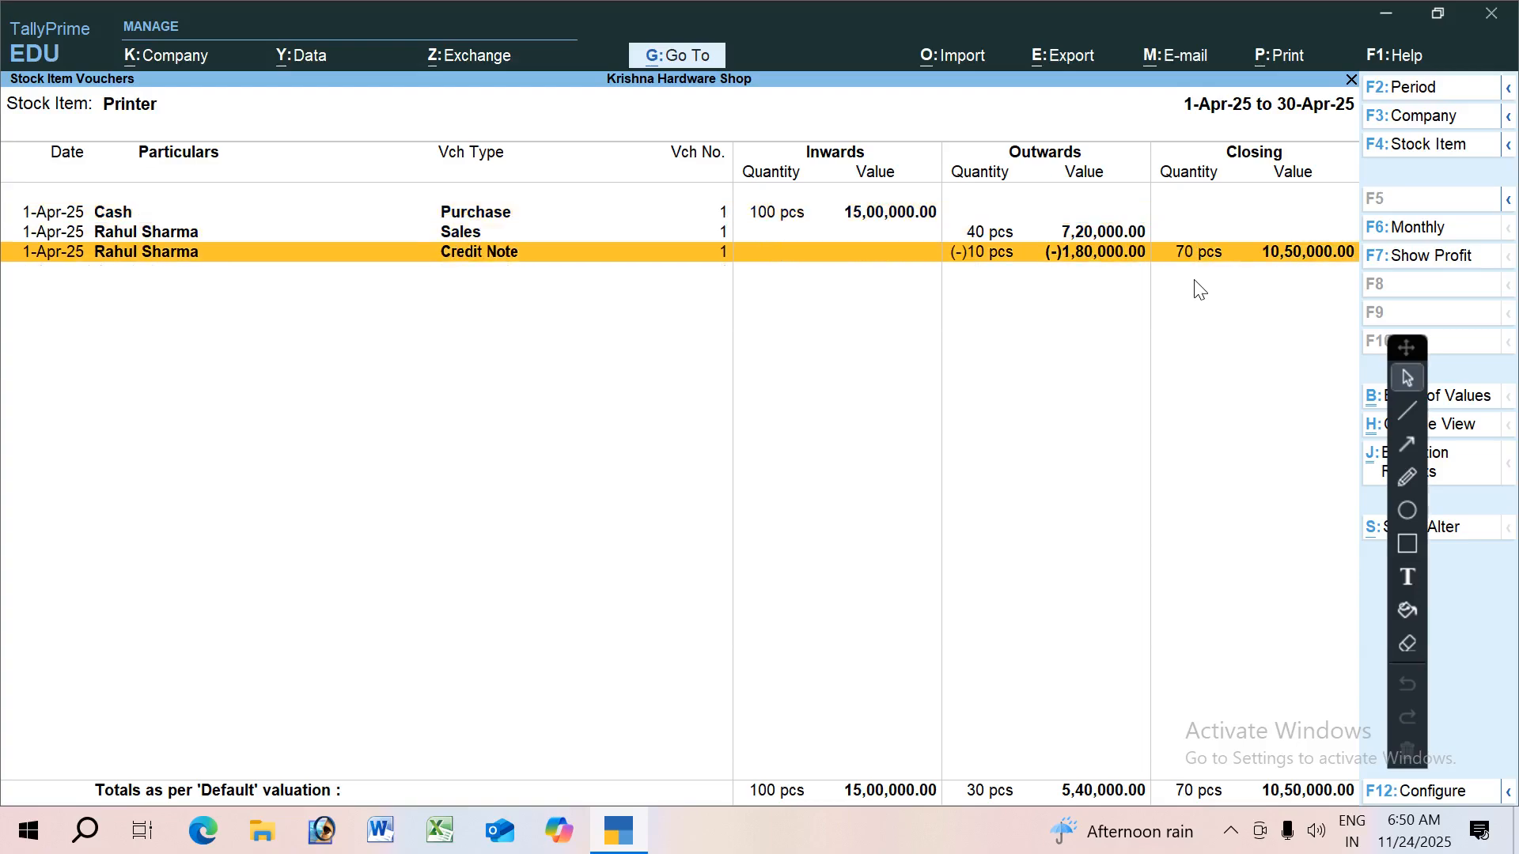
{"action": "key", "text": "Escape"}
{"action": "key", "text": "Escape"}
{"action": "key", "text": "Escape"}
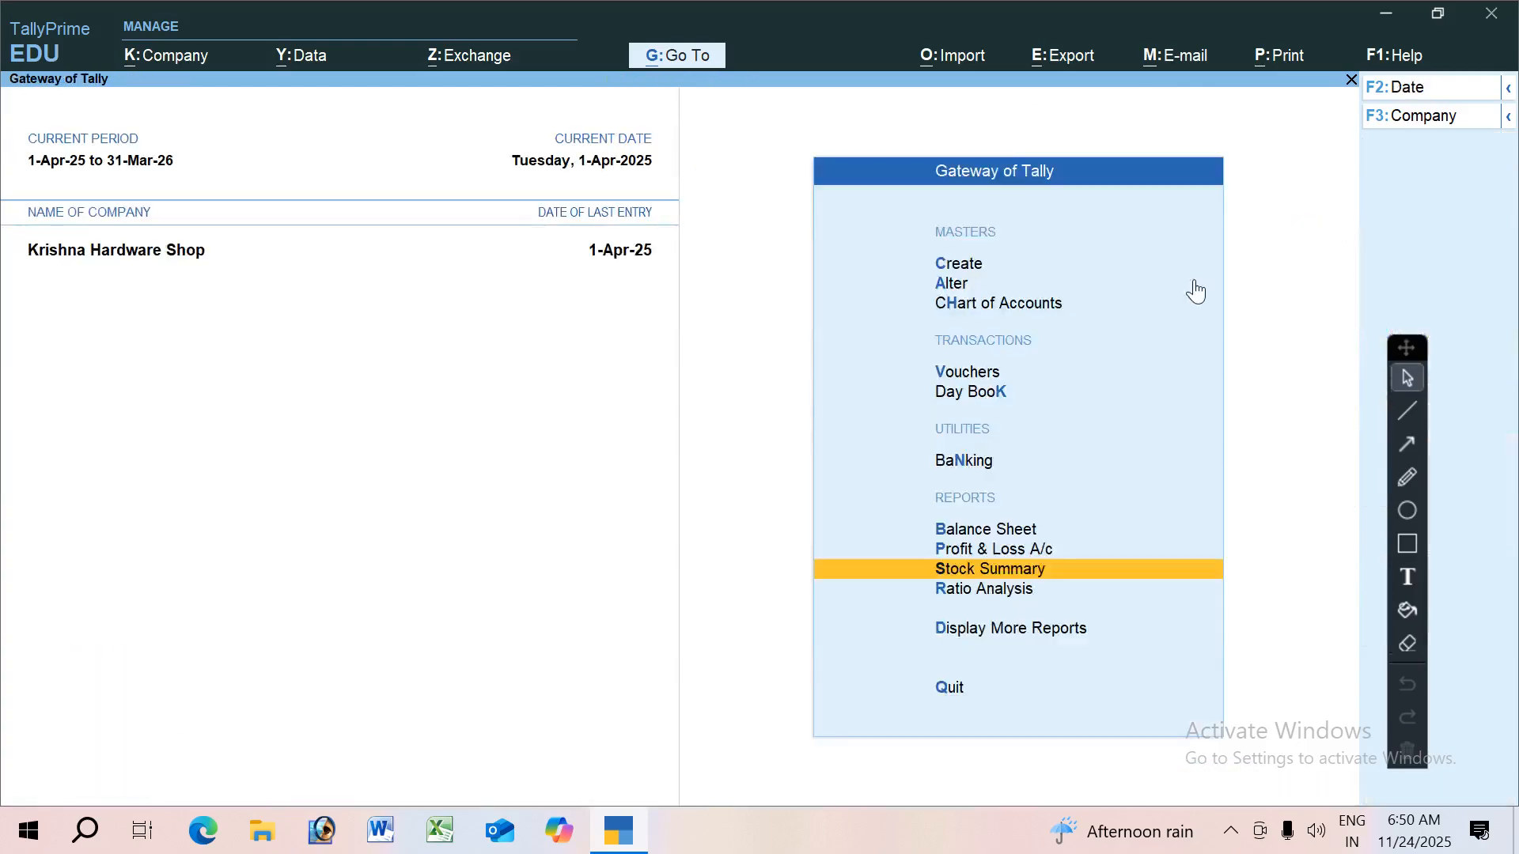
Step: Start a Receipt voucher with Cash as the account and the customer's ledger as the particulars
{"action": "key", "text": "v"}
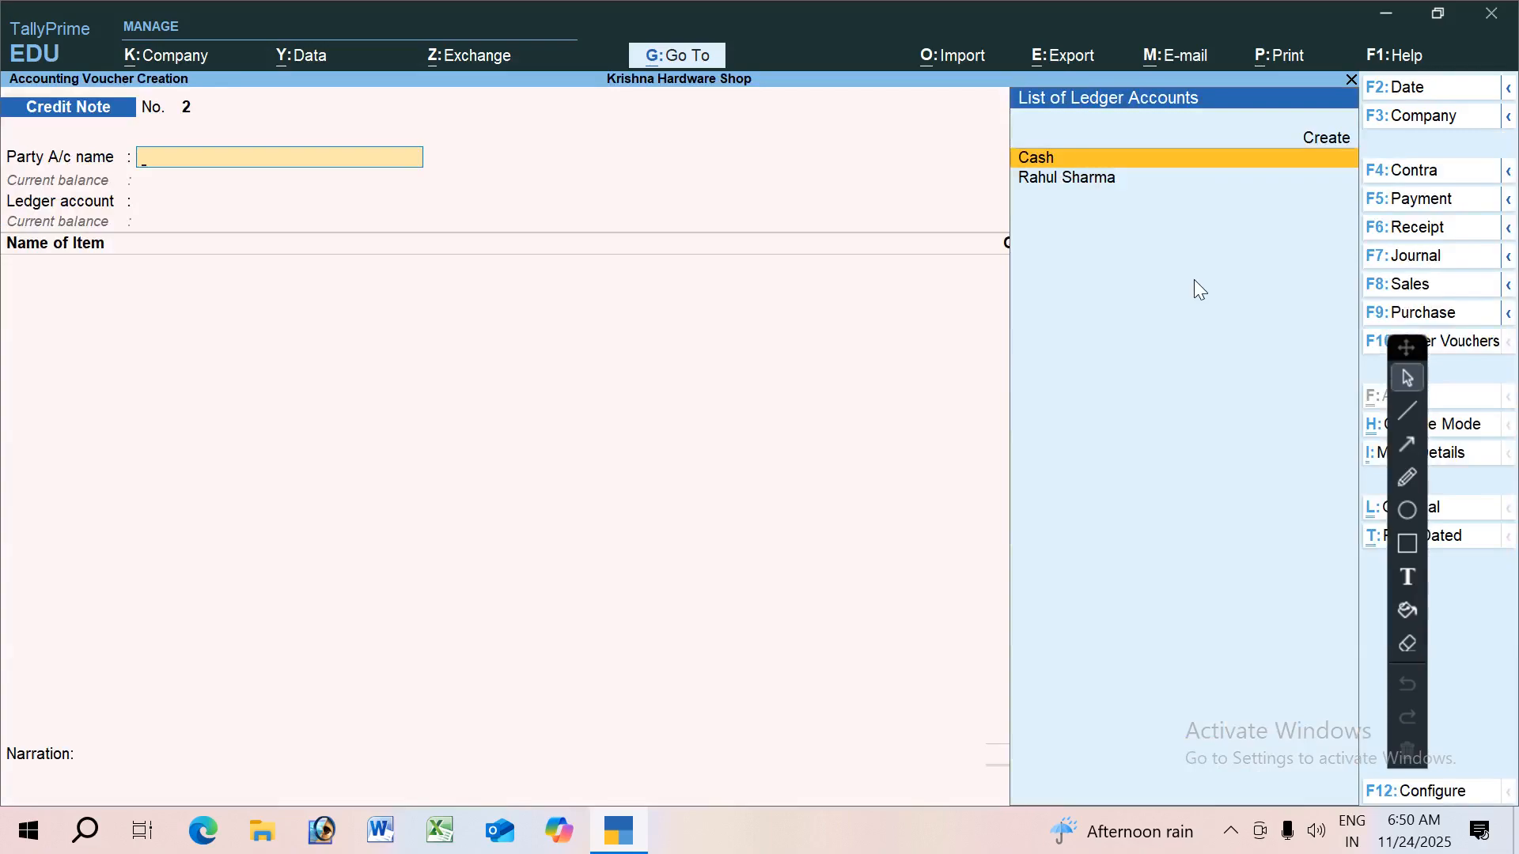
{"action": "key", "text": "F6"}
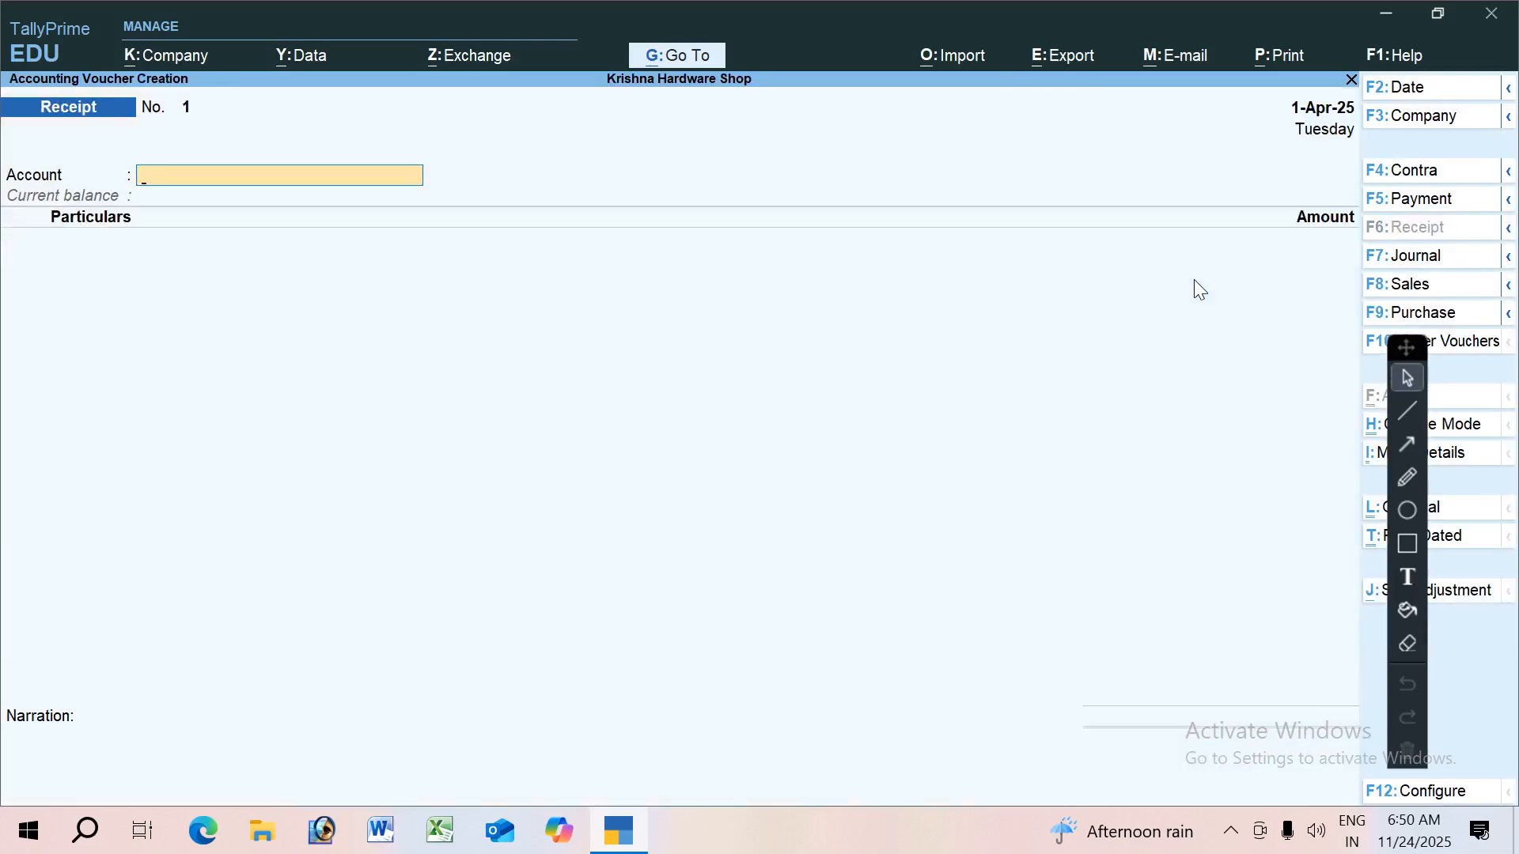
{"action": "key", "text": "Return"}
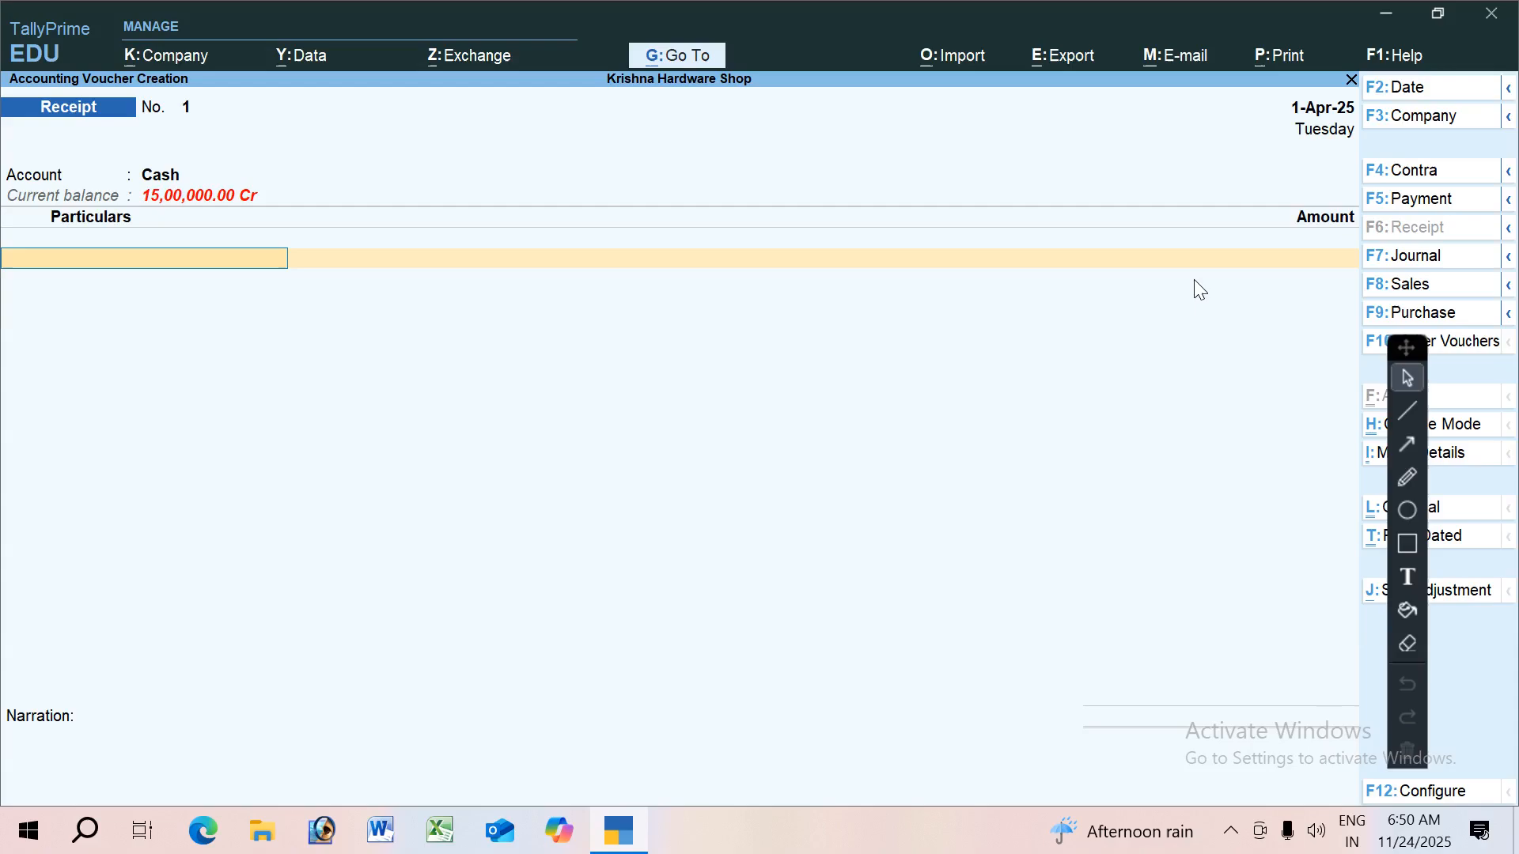
{"action": "key", "text": "Down"}
{"action": "key", "text": "Down"}
{"action": "key", "text": "Down"}
{"action": "key", "text": "Return"}
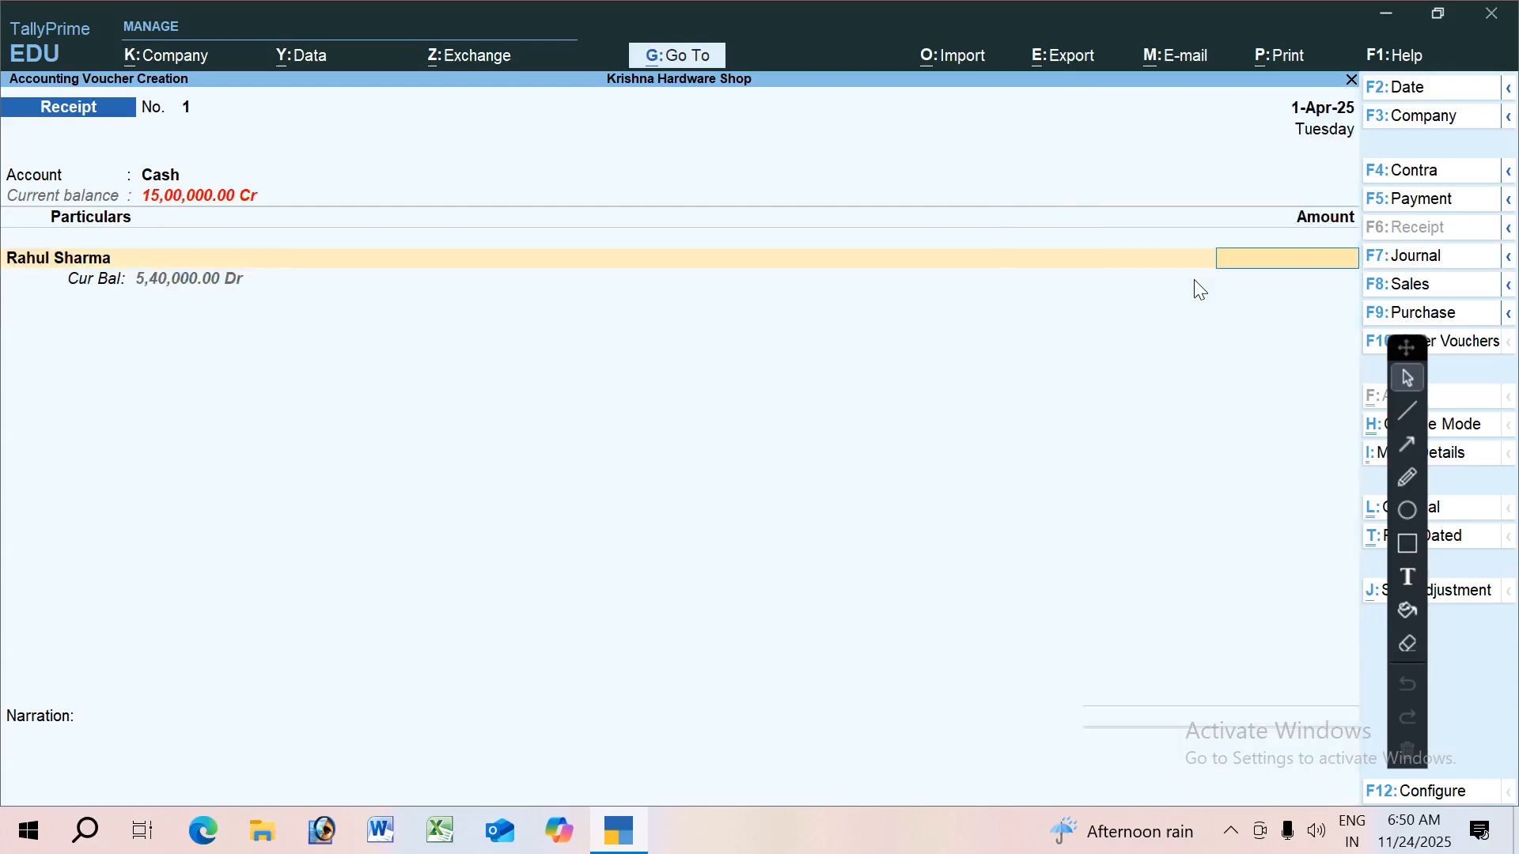
Step: Enter a receipt amount of 5,40,000, allocate it as Agst Ref to pending bill 1, and save the voucher without narration
{"action": "type", "text": "540000"}
{"action": "key", "text": "Return"}
{"action": "key", "text": "Return"}
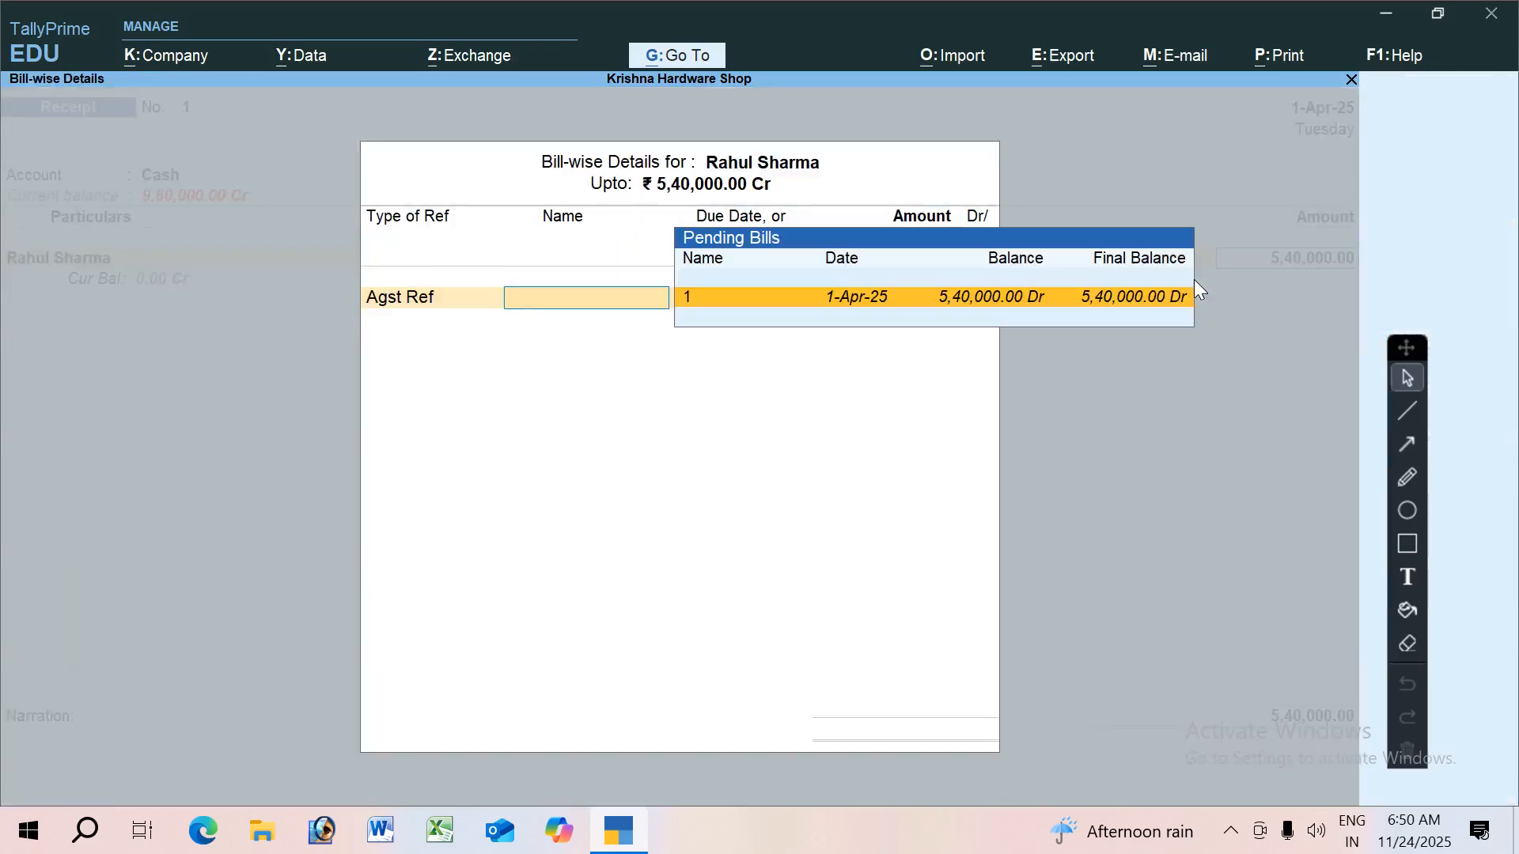
{"action": "key", "text": "Return"}
{"action": "key", "text": "Return"}
{"action": "key", "text": "Return"}
{"action": "key", "text": "Return"}
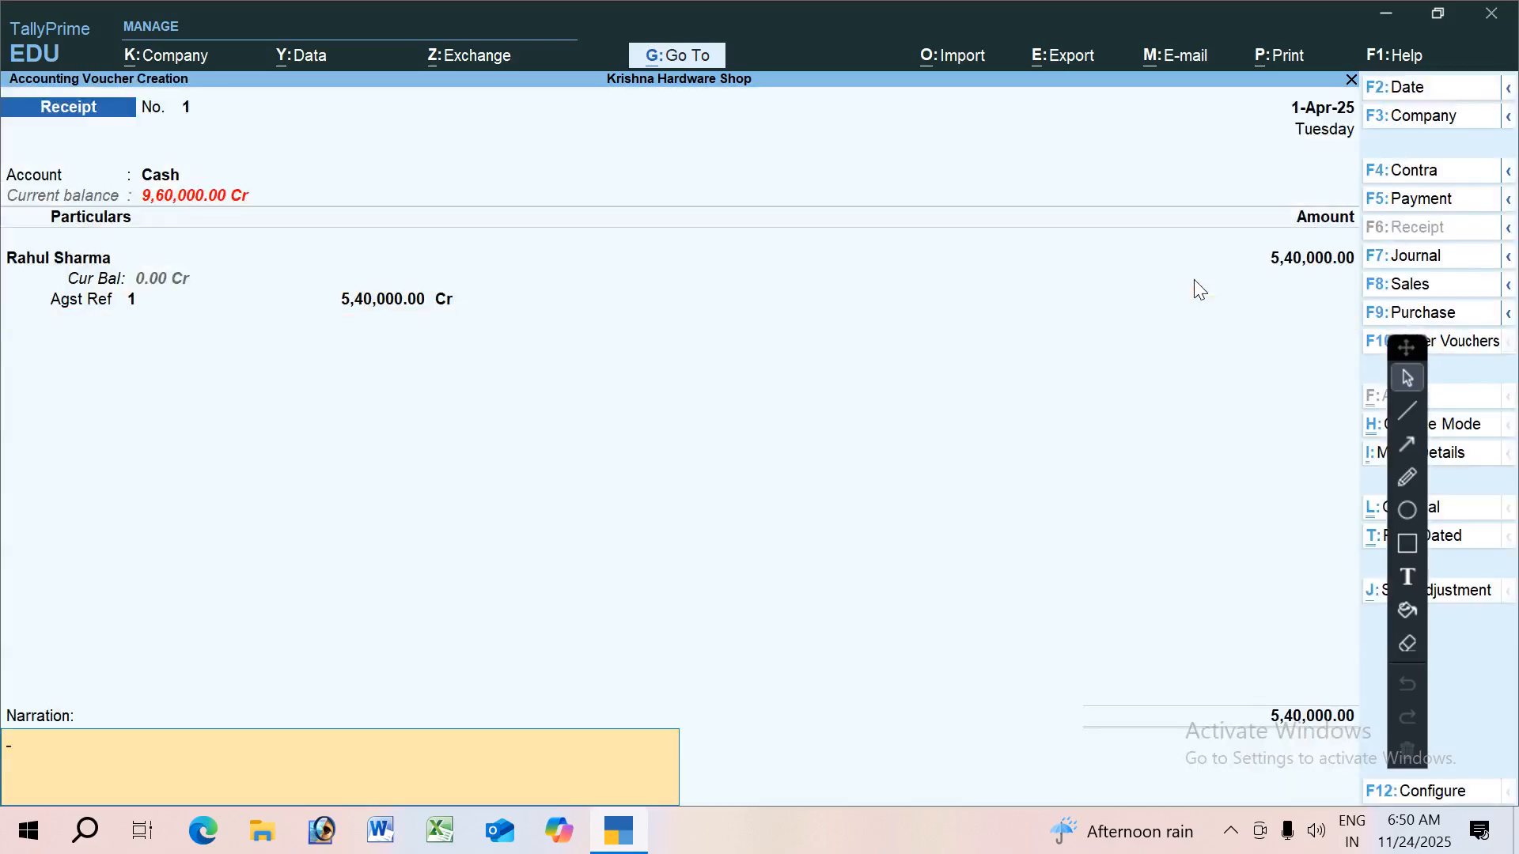
{"action": "key", "text": "Return"}
{"action": "key", "text": "Return"}
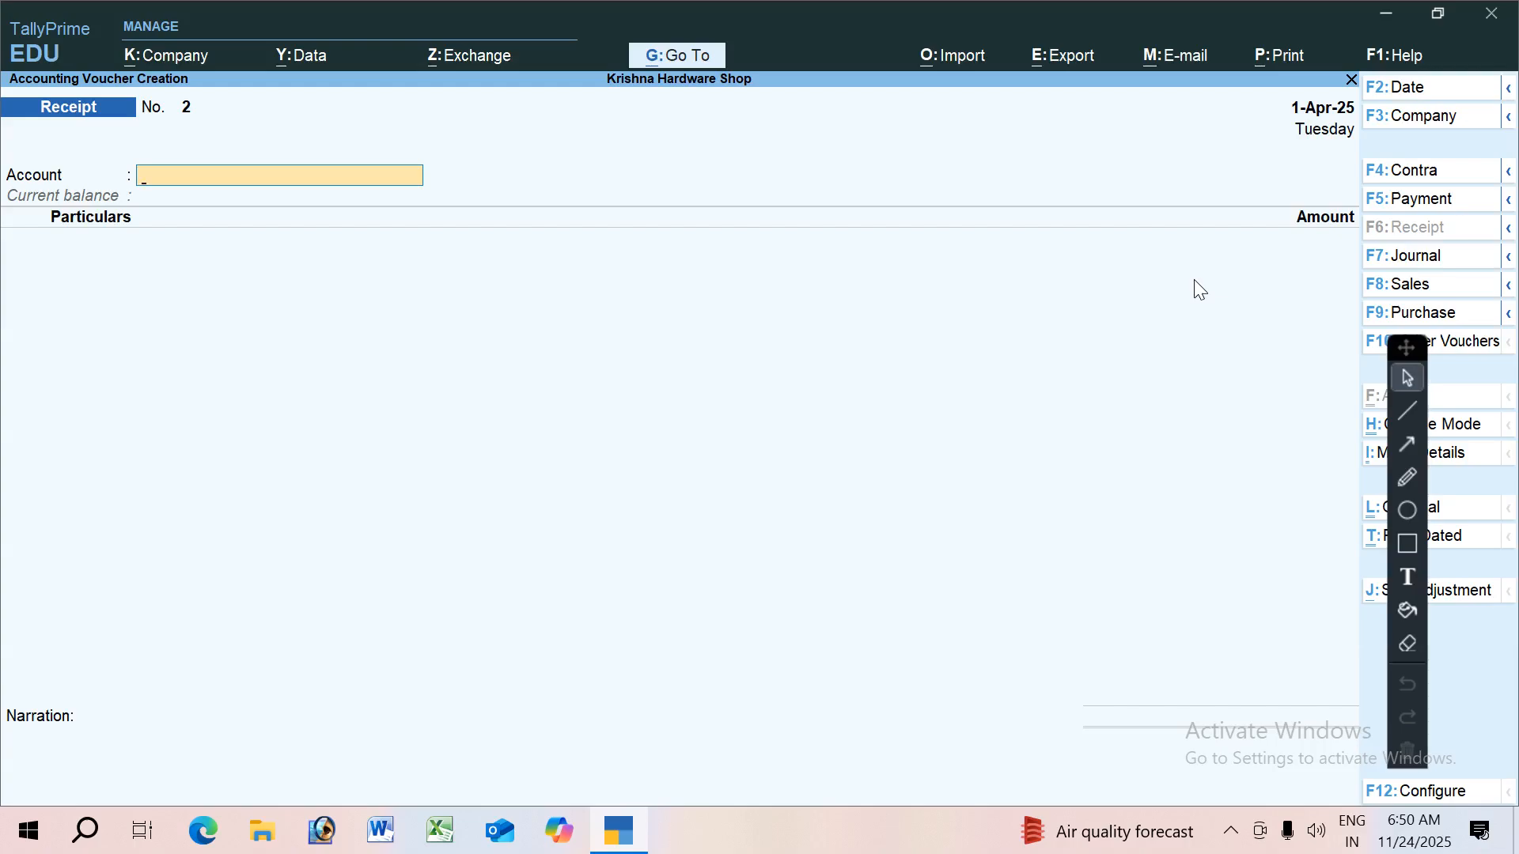
{"action": "key", "text": "ctrl"}
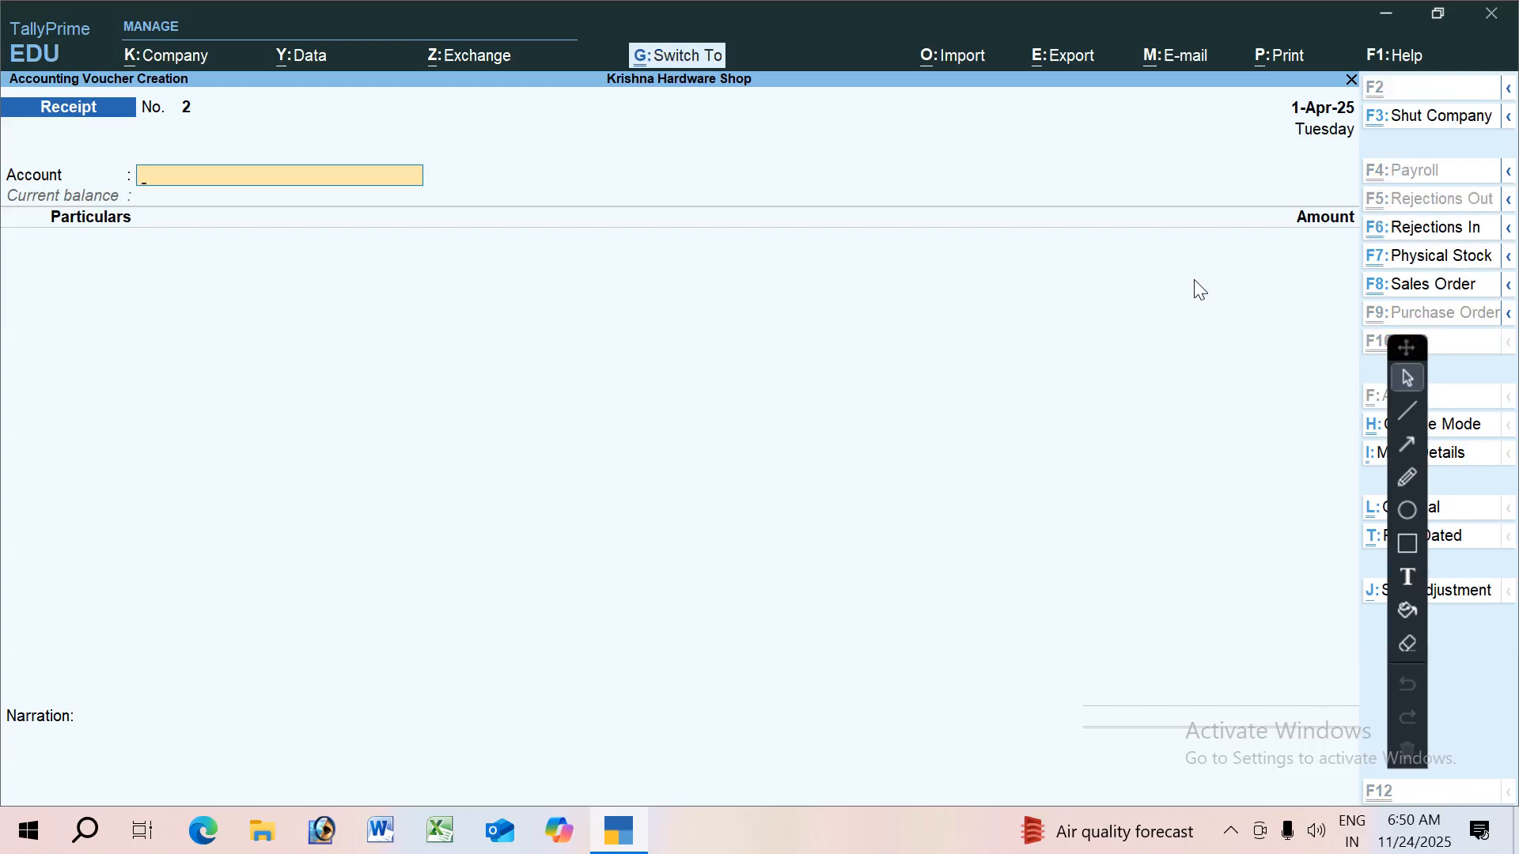